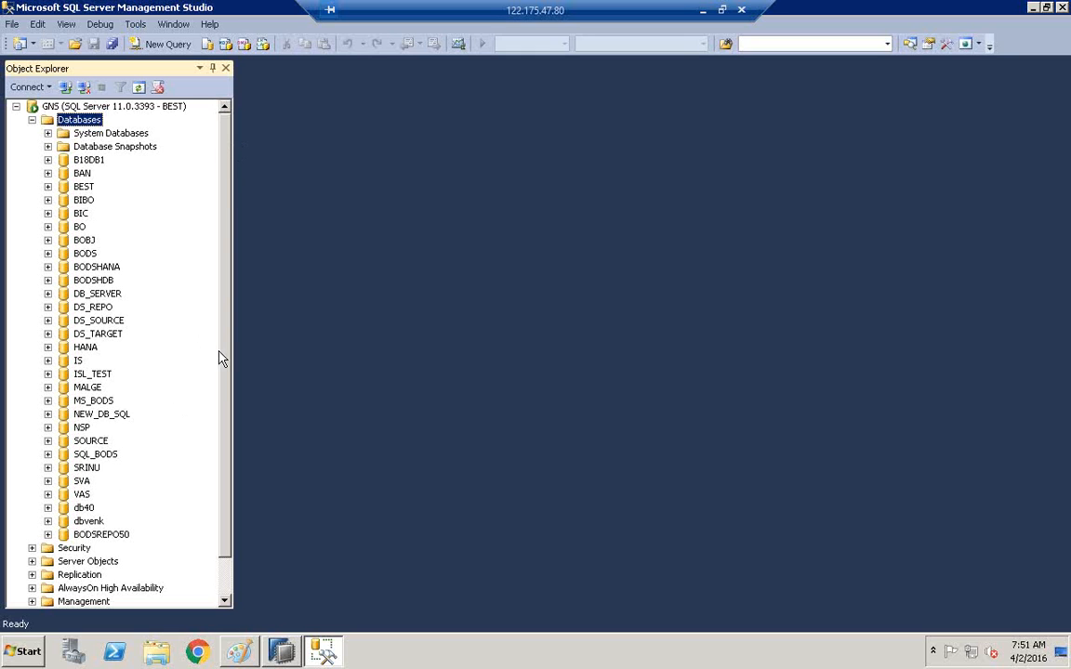
{"action": "scroll", "coordinate": [223, 532], "scroll_direction": "down", "scroll_amount": 1}
{"action": "left_click", "coordinate": [102, 496]}
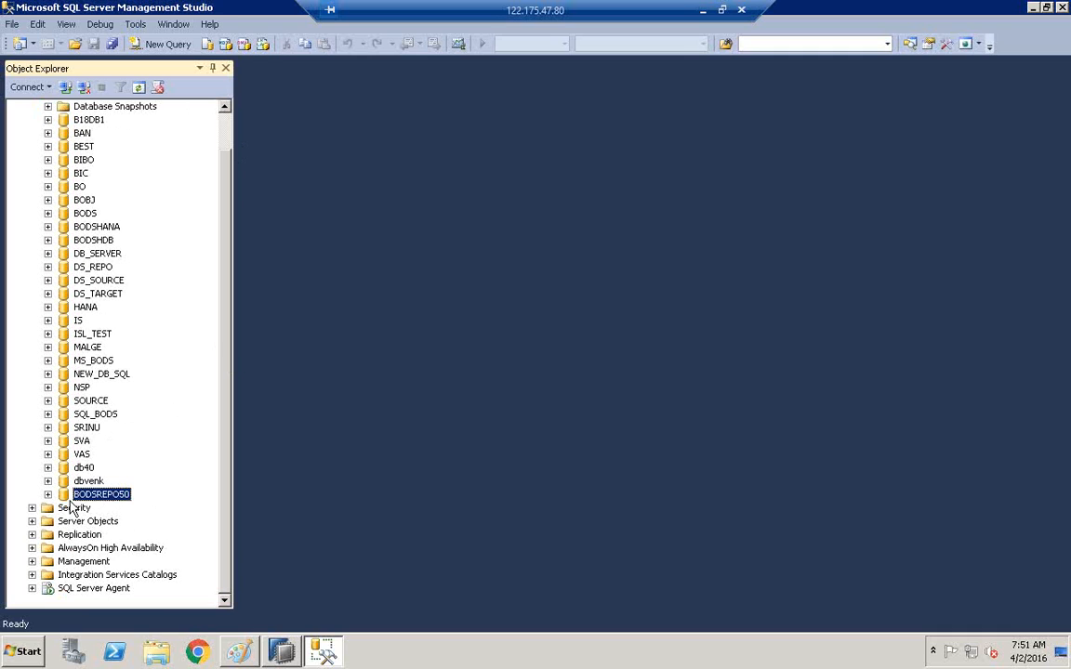
{"action": "left_click", "coordinate": [94, 500]}
{"action": "left_click", "coordinate": [186, 466]}
Add a 'U P' text label just above the BODSREPO50 box in the Paint diagram.
{"action": "left_click", "coordinate": [244, 650]}
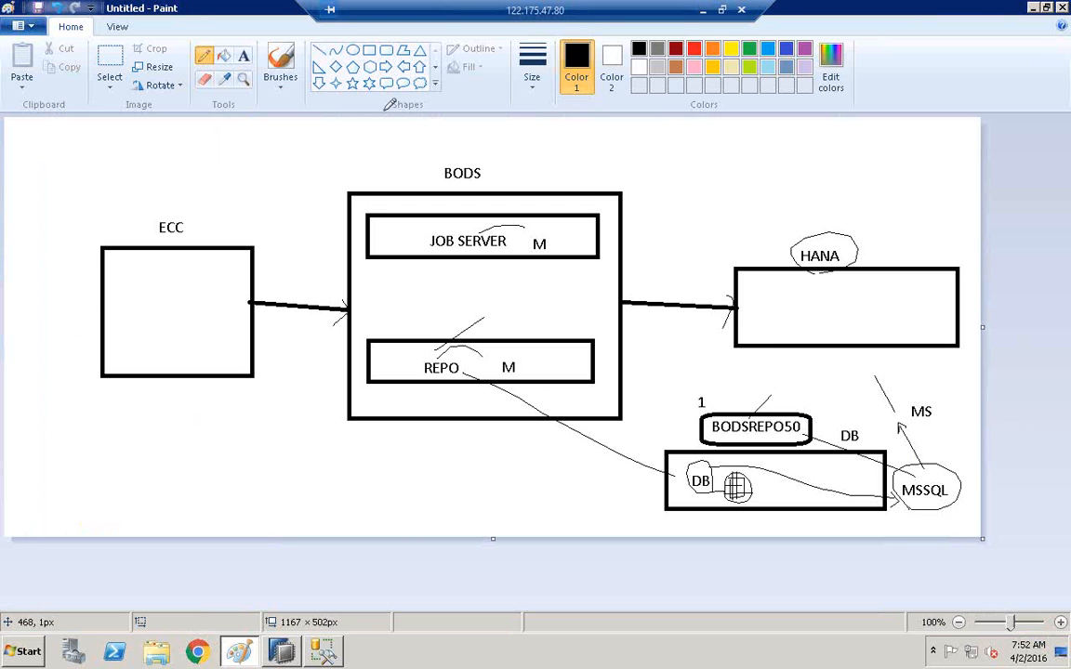
{"action": "left_click", "coordinate": [244, 57]}
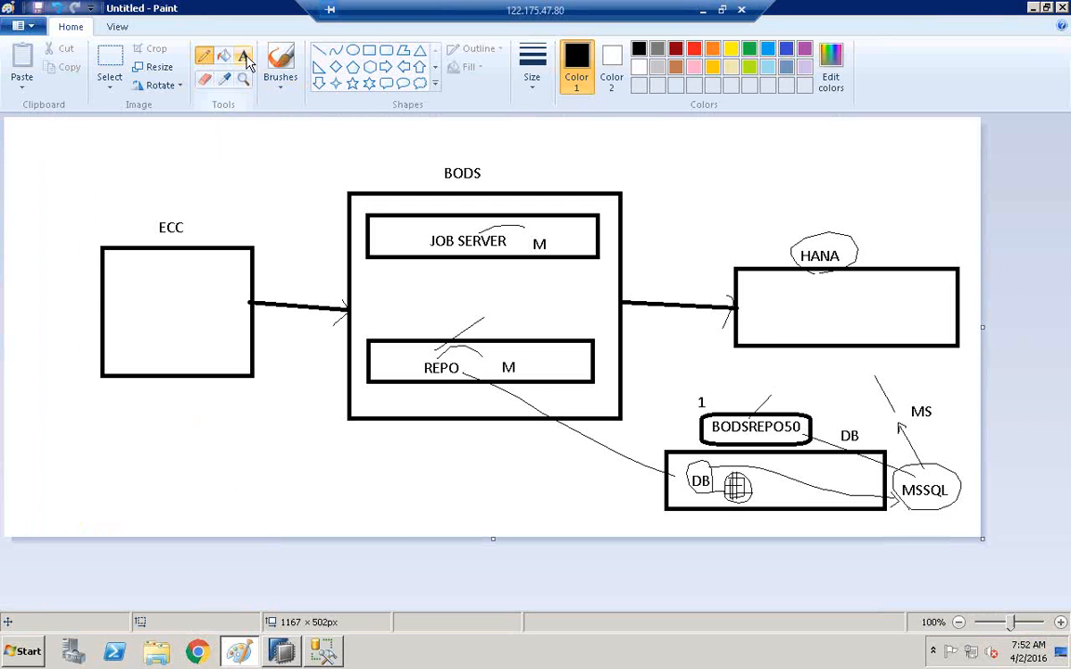
{"action": "left_click", "coordinate": [776, 383]}
{"action": "type", "text": "U P"}
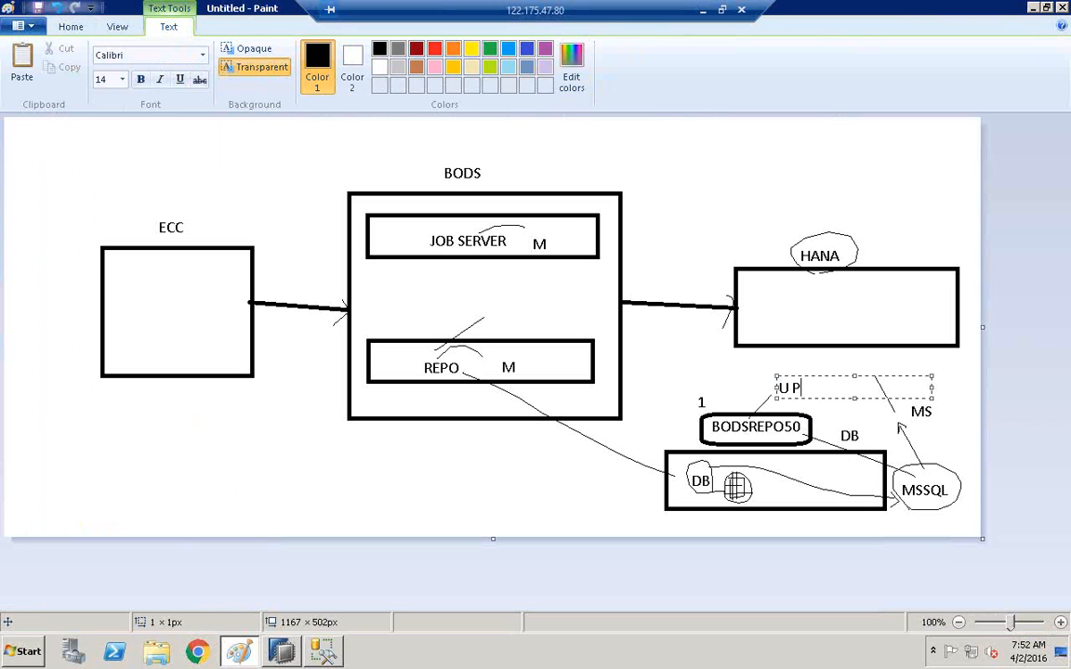
{"action": "left_click", "coordinate": [707, 368]}
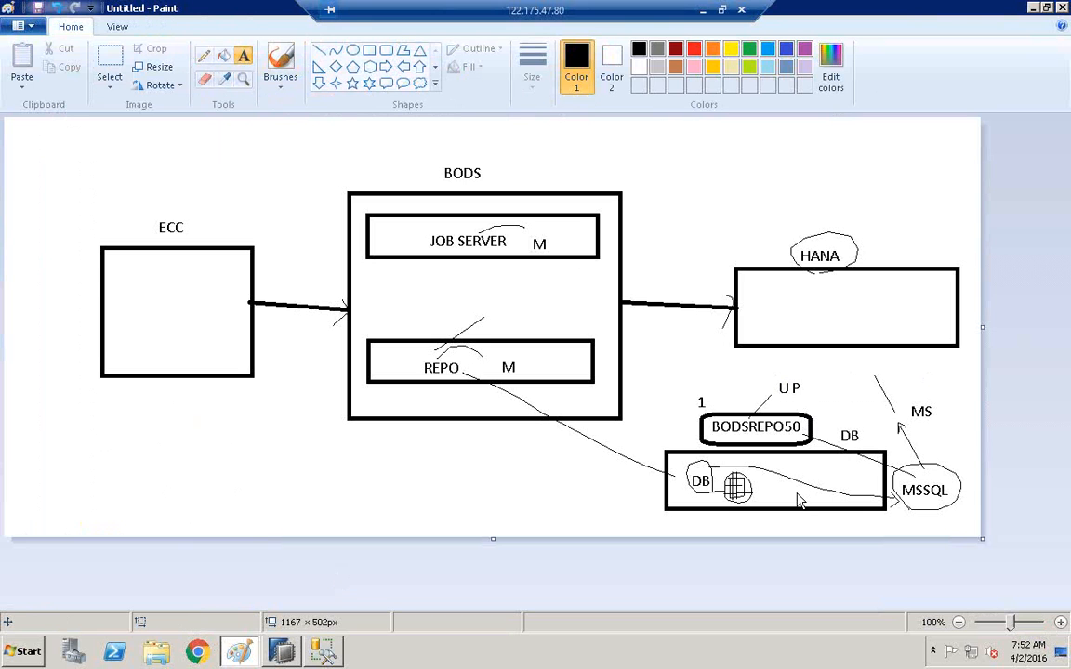
{"action": "left_click", "coordinate": [323, 653]}
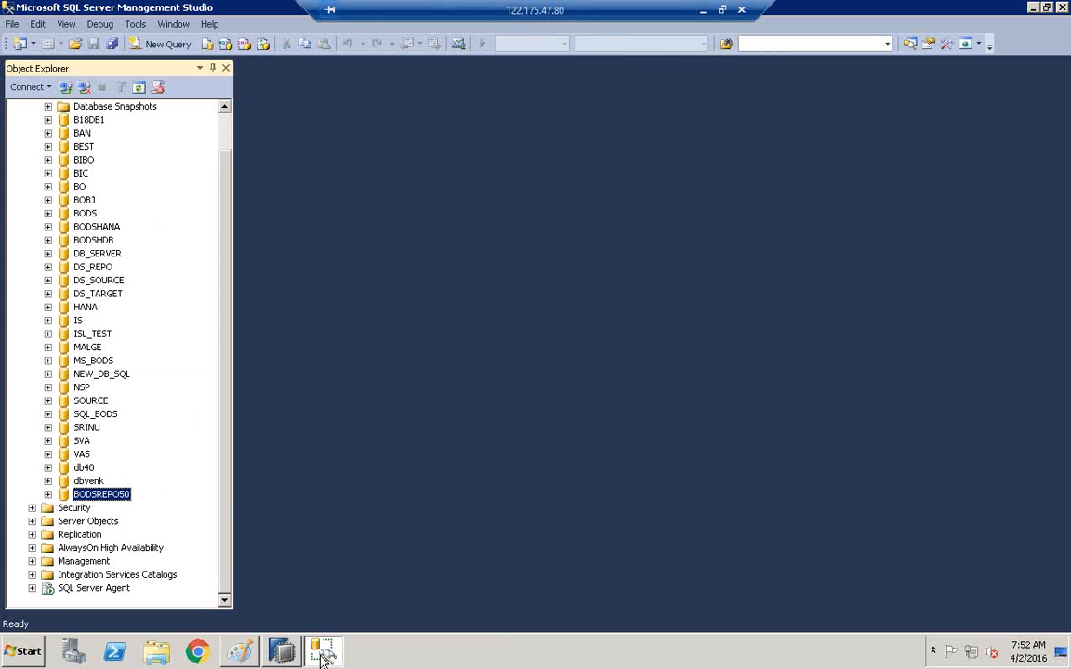
Expand Security > Logins in Object Explorer and start a New Login.
{"action": "left_click", "coordinate": [47, 511]}
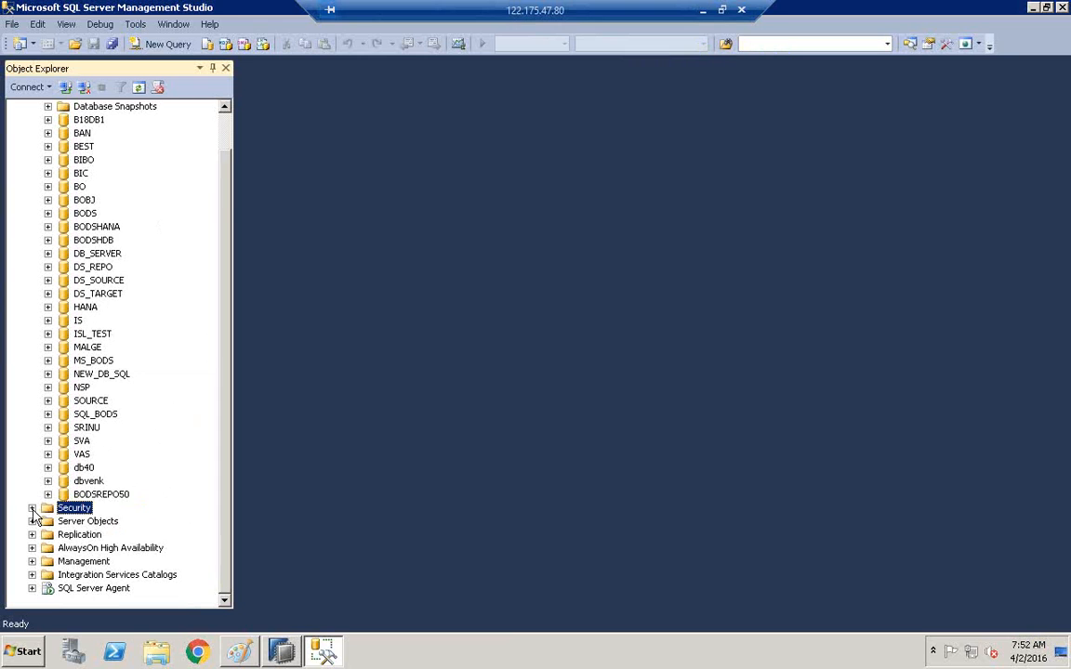
{"action": "left_click", "coordinate": [33, 511]}
{"action": "left_click_drag", "start_coordinate": [230, 425], "coordinate": [228, 519]}
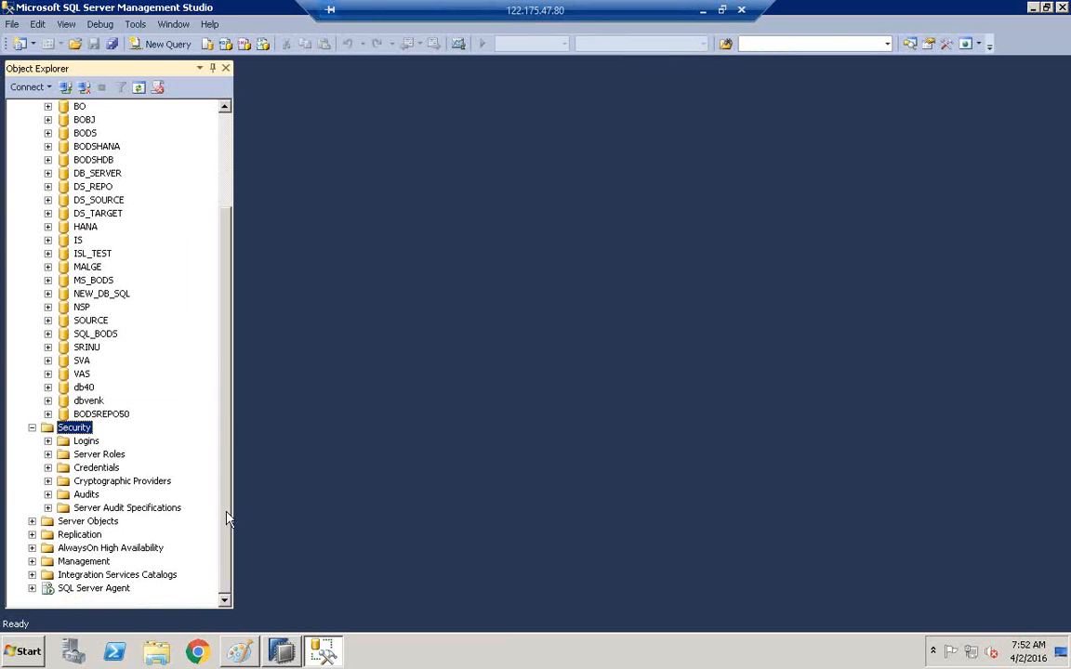
{"action": "left_click", "coordinate": [86, 442]}
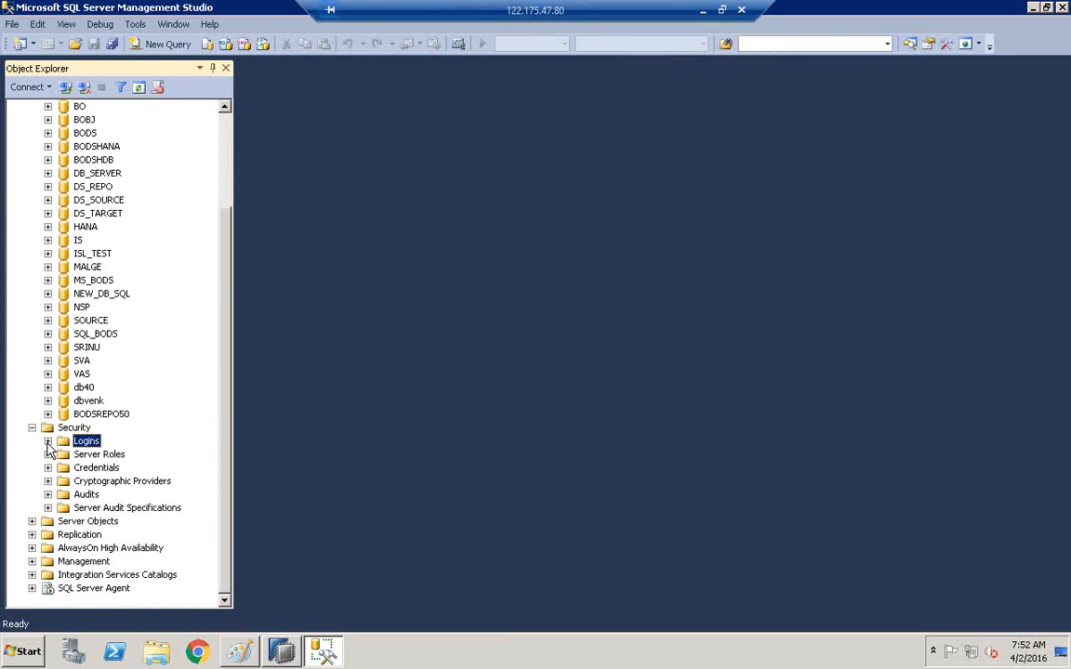
{"action": "left_click", "coordinate": [49, 442]}
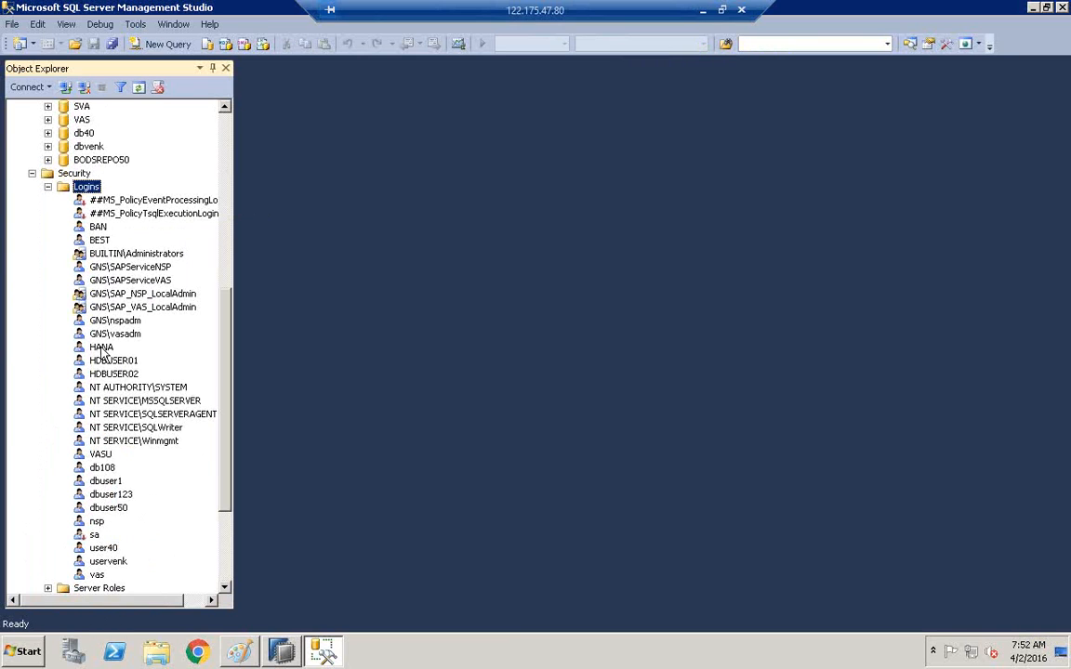
{"action": "right_click", "coordinate": [90, 189]}
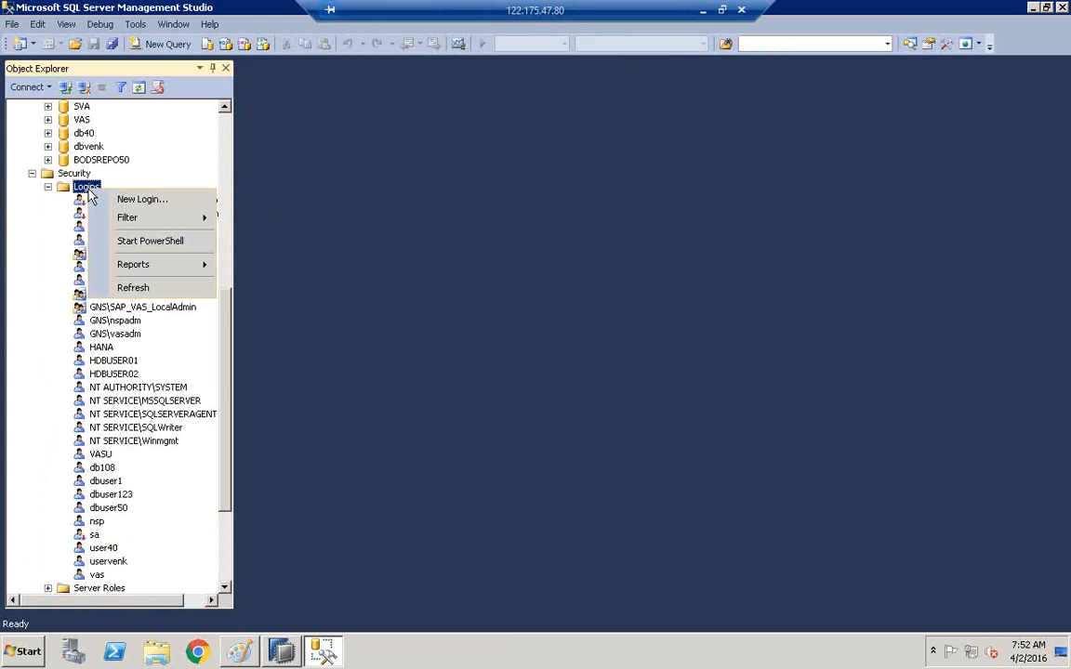
{"action": "left_click", "coordinate": [148, 199]}
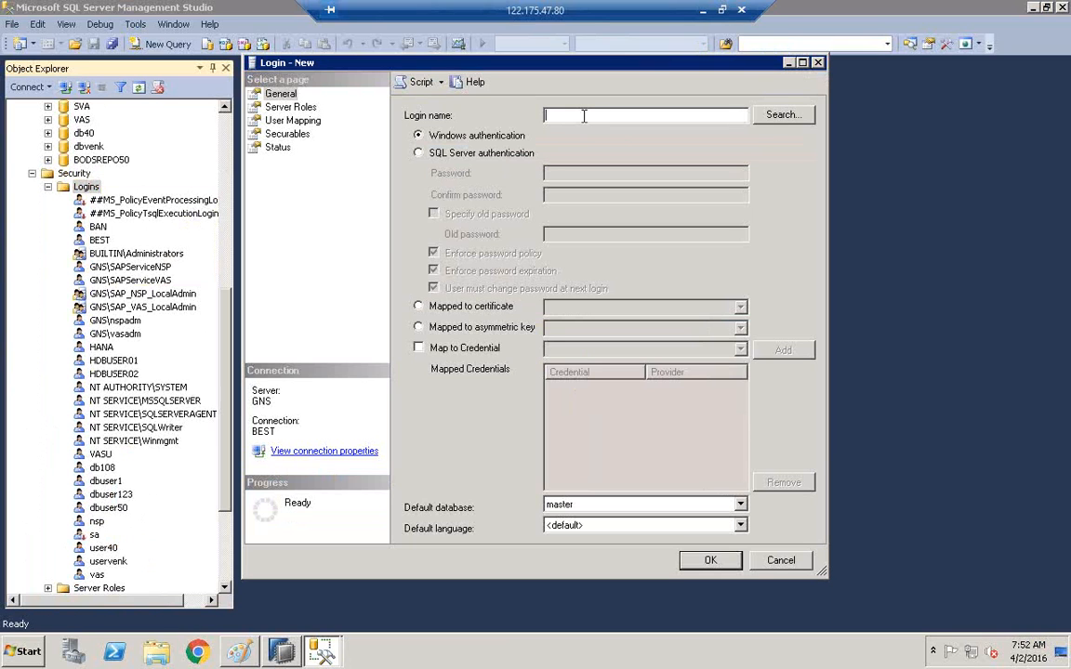
Name the login BODSUSER1, use SQL Server authentication, and turn off password policy enforcement.
{"action": "type", "text": "BODSUSER1"}
{"action": "left_click", "coordinate": [447, 157]}
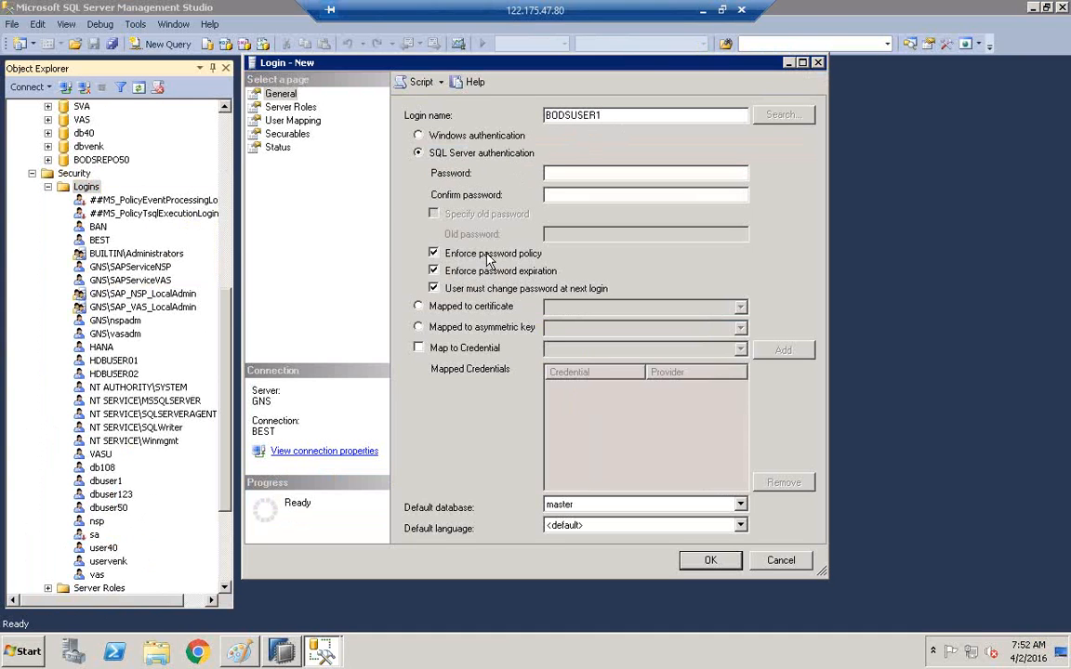
{"action": "left_click", "coordinate": [433, 255]}
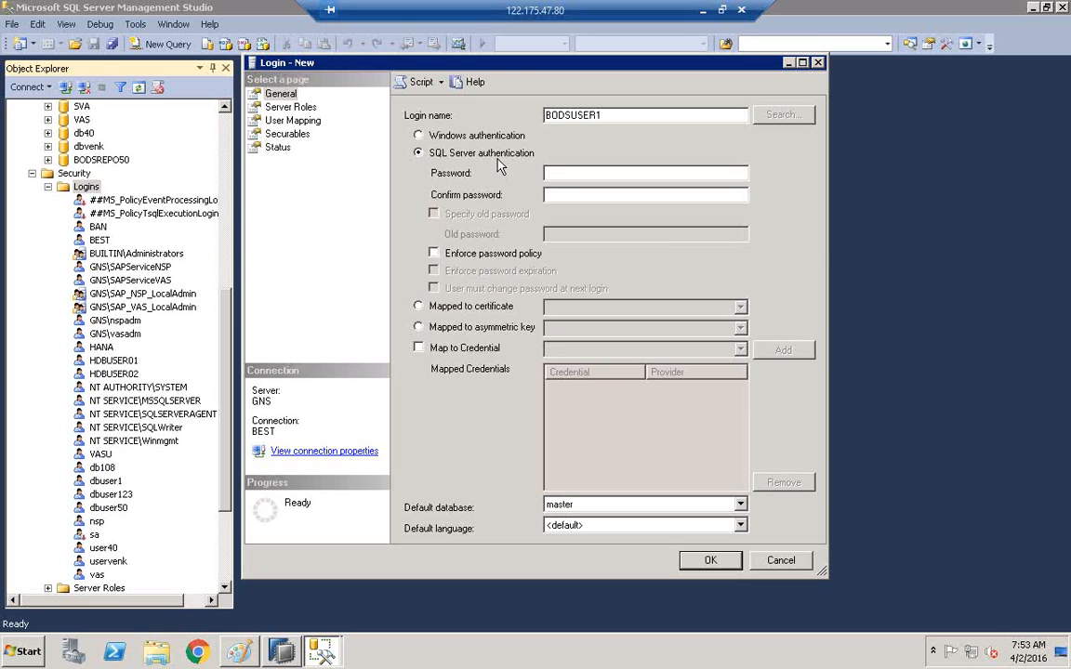
Enter the login password and confirm it.
{"action": "left_click", "coordinate": [591, 173]}
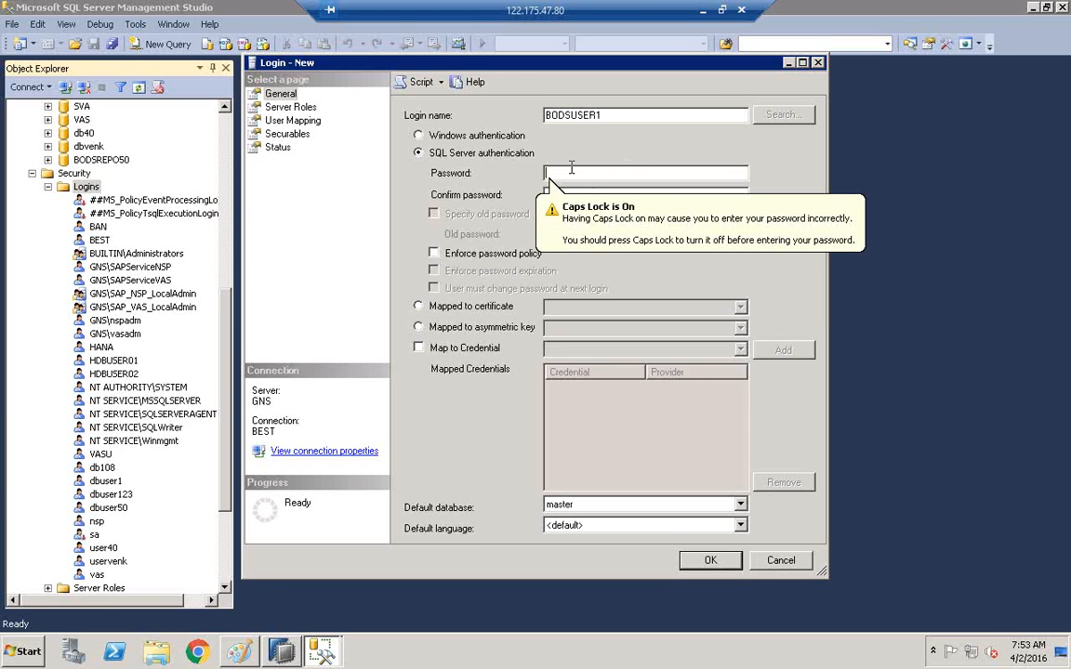
{"action": "key", "text": "Caps_Lock"}
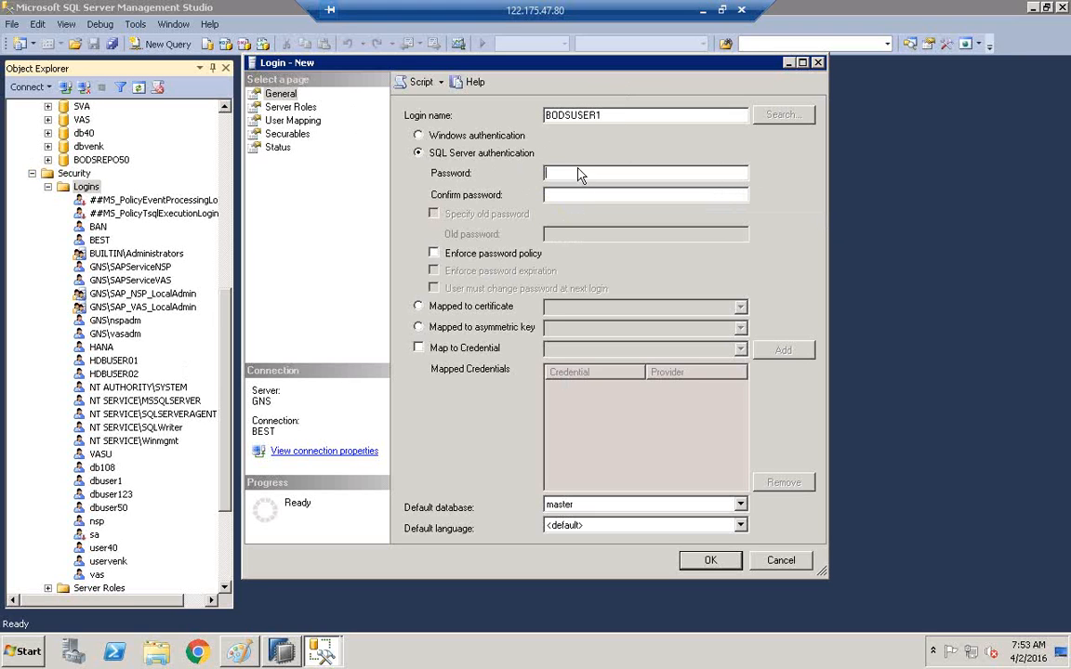
{"action": "type", "text": "••••••••••"}
{"action": "key", "text": "Tab"}
{"action": "type", "text": "••••••••••"}
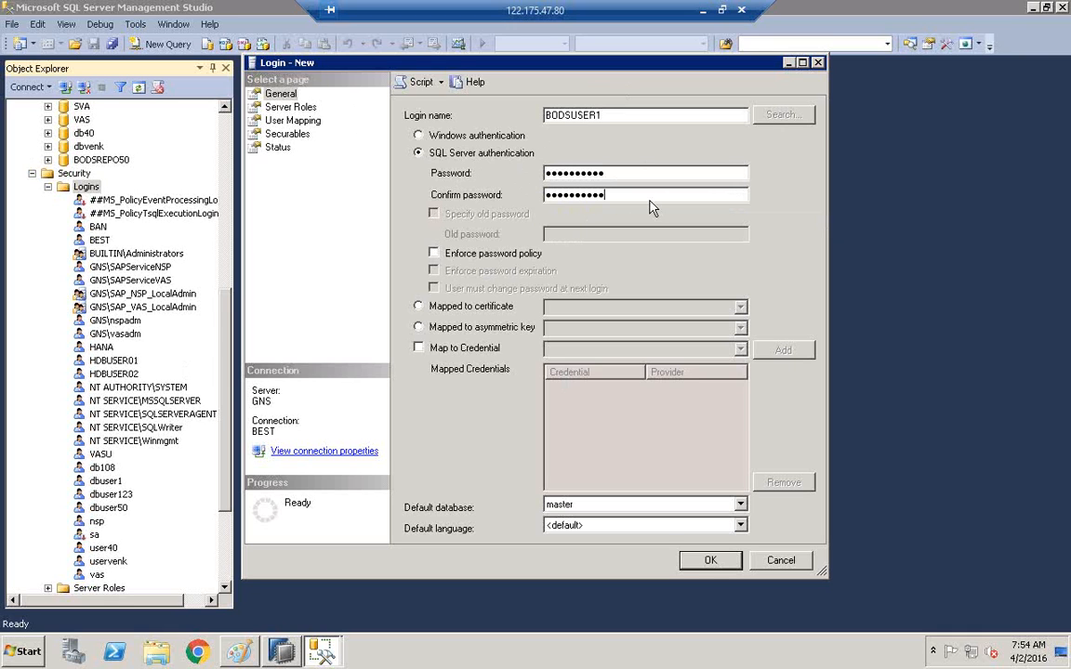
Grant every server role, bulkadmin through sysadmin, and move to the User Mapping page.
{"action": "left_click", "coordinate": [284, 109]}
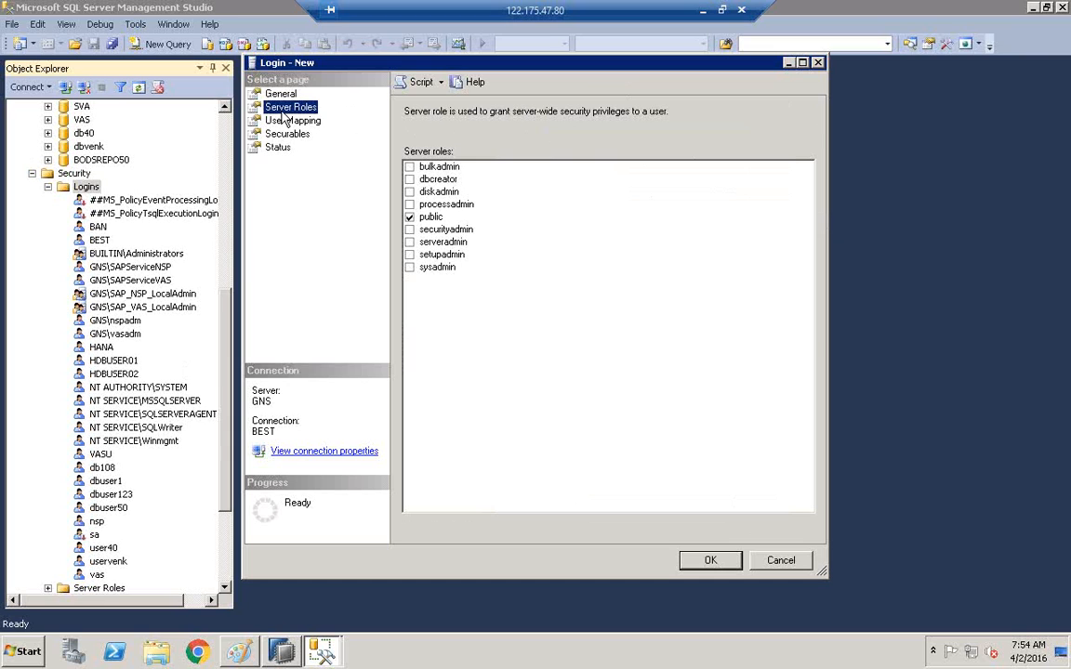
{"action": "left_click", "coordinate": [409, 166]}
{"action": "left_click", "coordinate": [410, 178]}
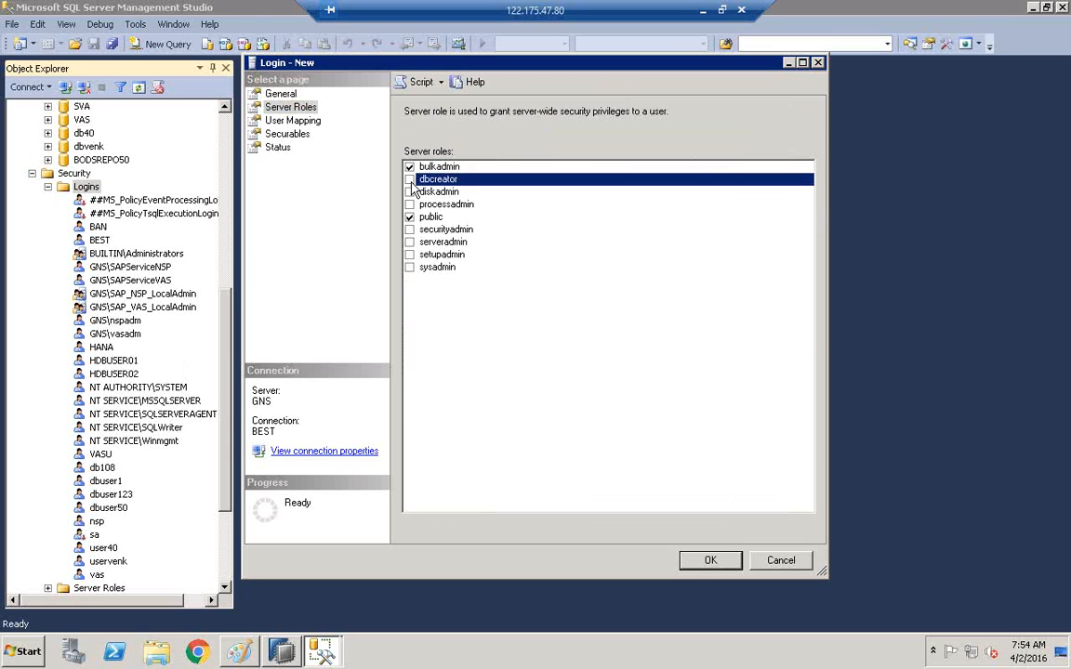
{"action": "left_click", "coordinate": [410, 191]}
{"action": "left_click", "coordinate": [410, 204]}
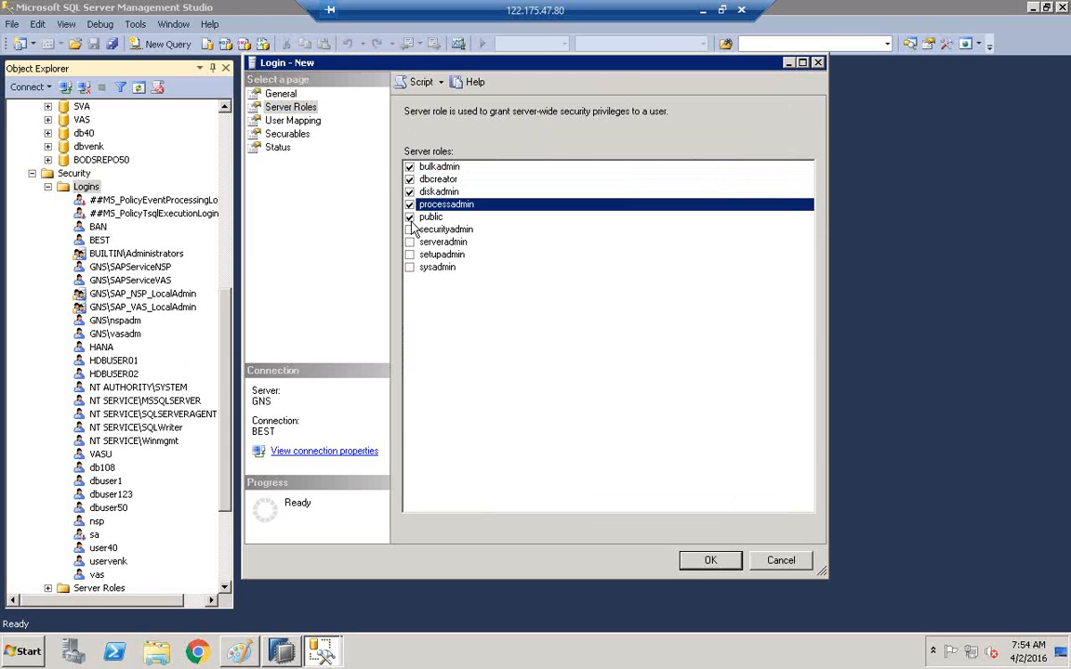
{"action": "left_click", "coordinate": [409, 229]}
{"action": "left_click", "coordinate": [410, 241]}
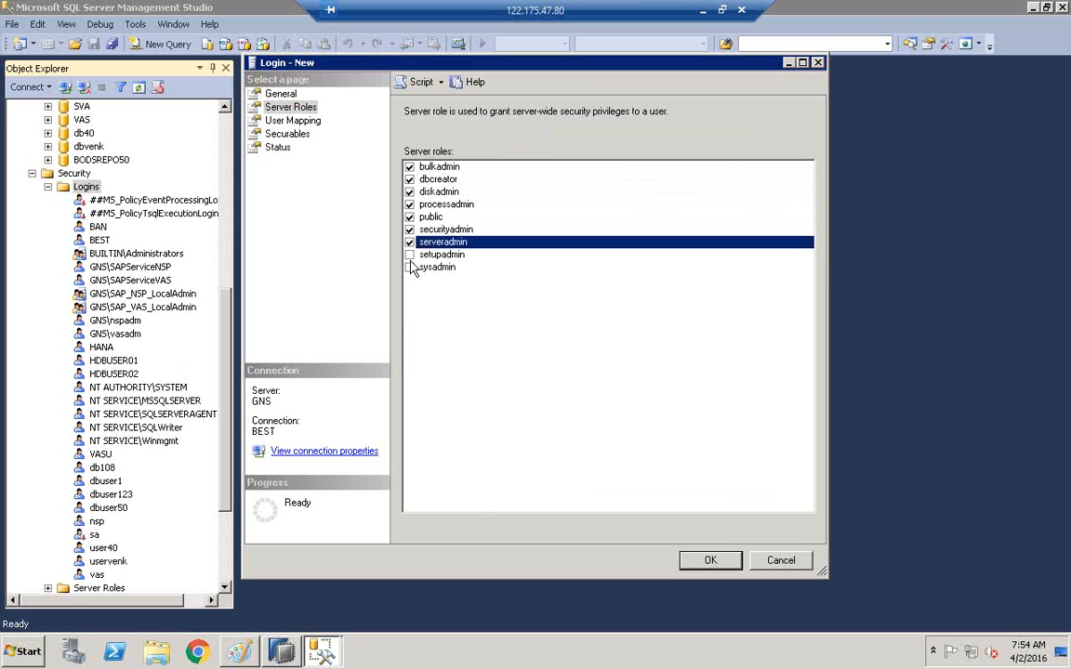
{"action": "left_click", "coordinate": [409, 254]}
{"action": "left_click", "coordinate": [409, 267]}
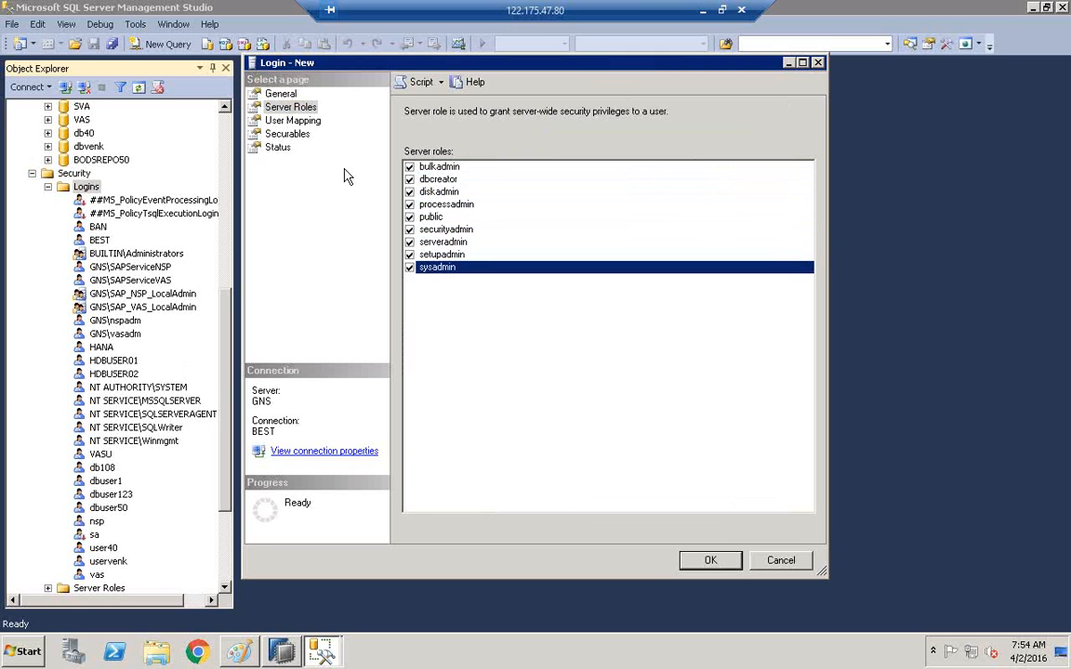
{"action": "left_click", "coordinate": [293, 122]}
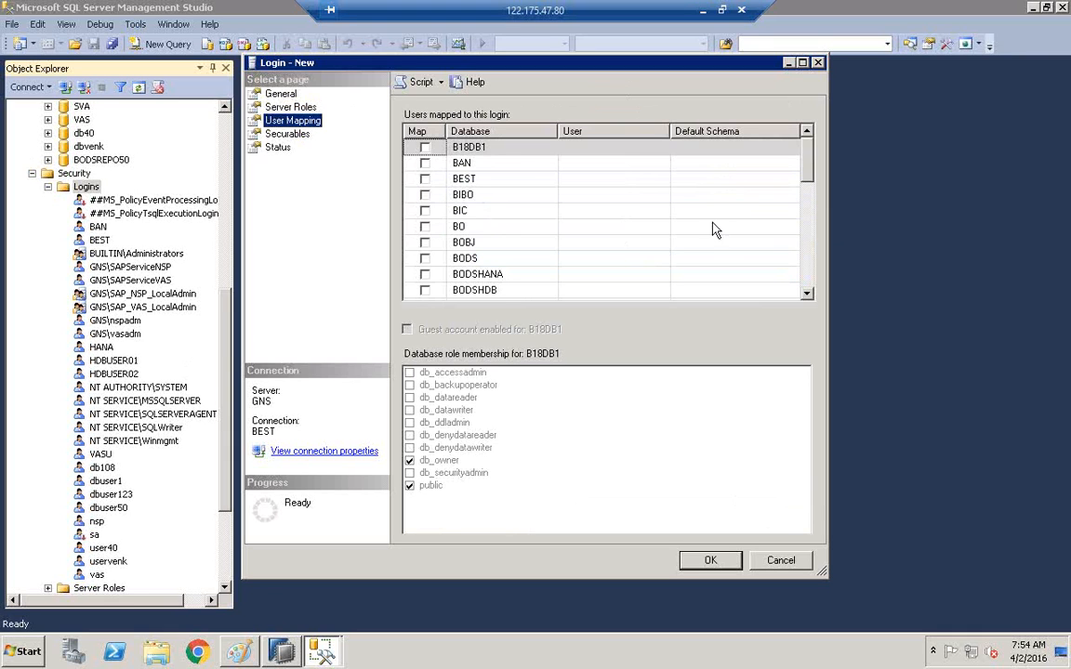
Map the login to the BODSREPO50 database.
{"action": "scroll", "coordinate": [807, 177], "scroll_direction": "down", "scroll_amount": 1}
{"action": "left_click_drag", "start_coordinate": [807, 184], "coordinate": [807, 192]}
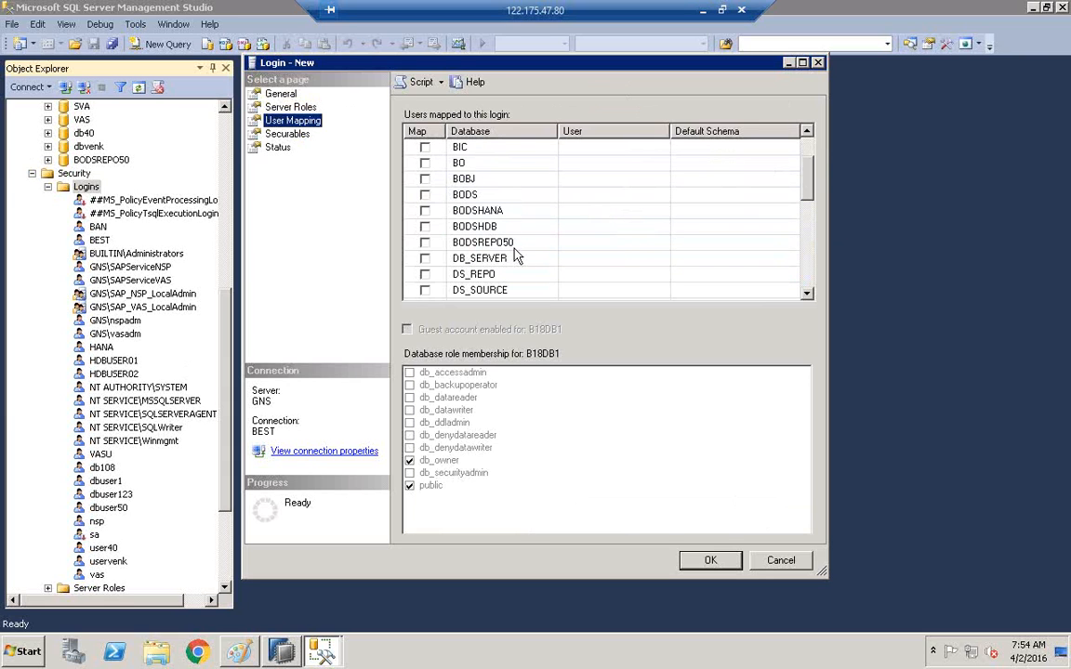
{"action": "left_click", "coordinate": [425, 243]}
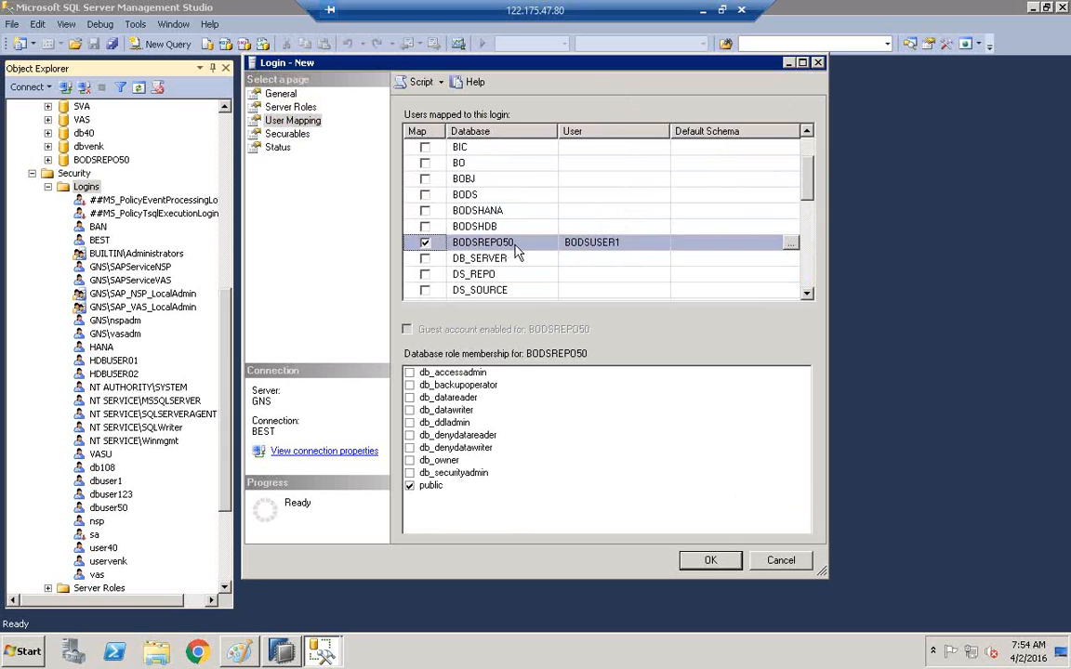
Grant all BODSREPO50 roles, db_accessadmin through db_securityadmin, and create the login.
{"action": "left_click", "coordinate": [409, 372]}
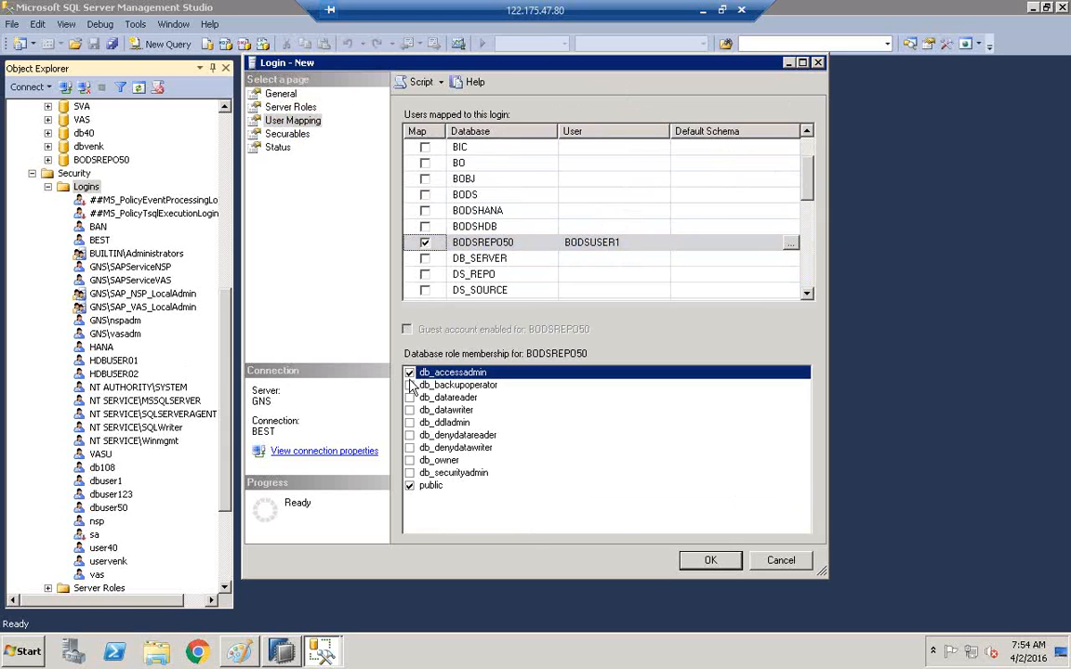
{"action": "left_click", "coordinate": [409, 385]}
{"action": "left_click", "coordinate": [409, 397]}
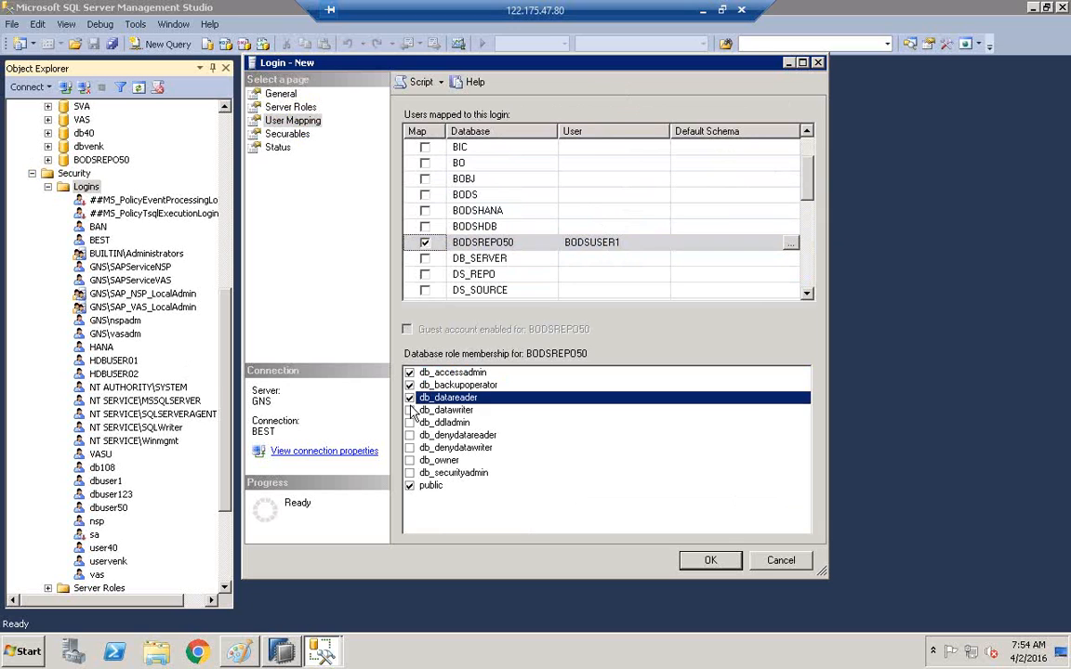
{"action": "left_click", "coordinate": [409, 410]}
{"action": "left_click", "coordinate": [409, 422]}
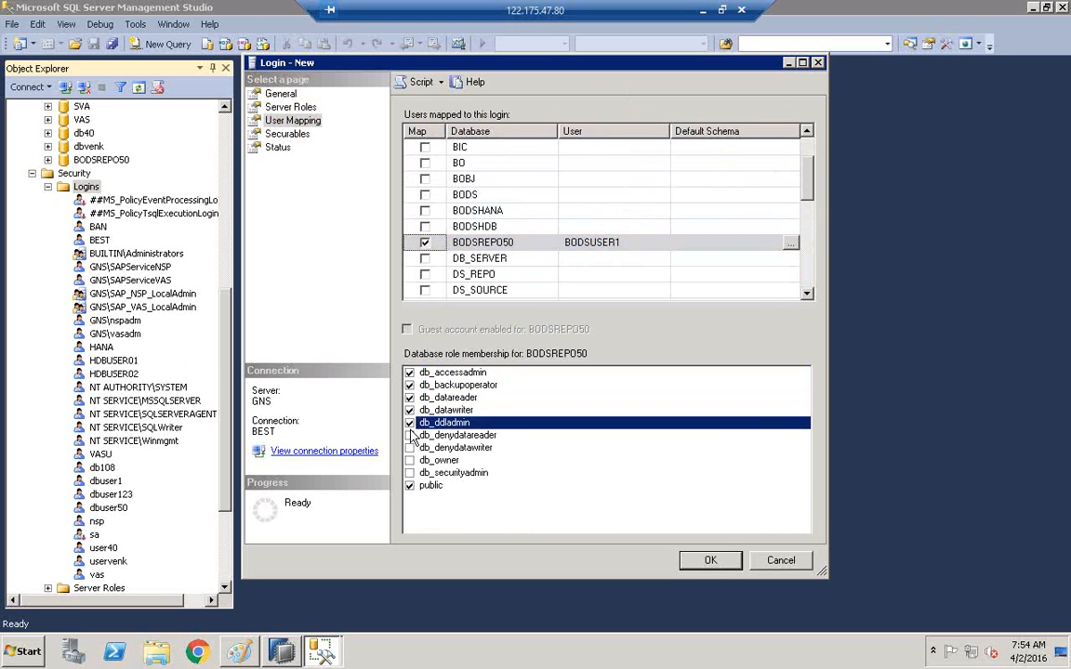
{"action": "left_click", "coordinate": [409, 435]}
{"action": "left_click", "coordinate": [409, 447]}
{"action": "left_click", "coordinate": [409, 460]}
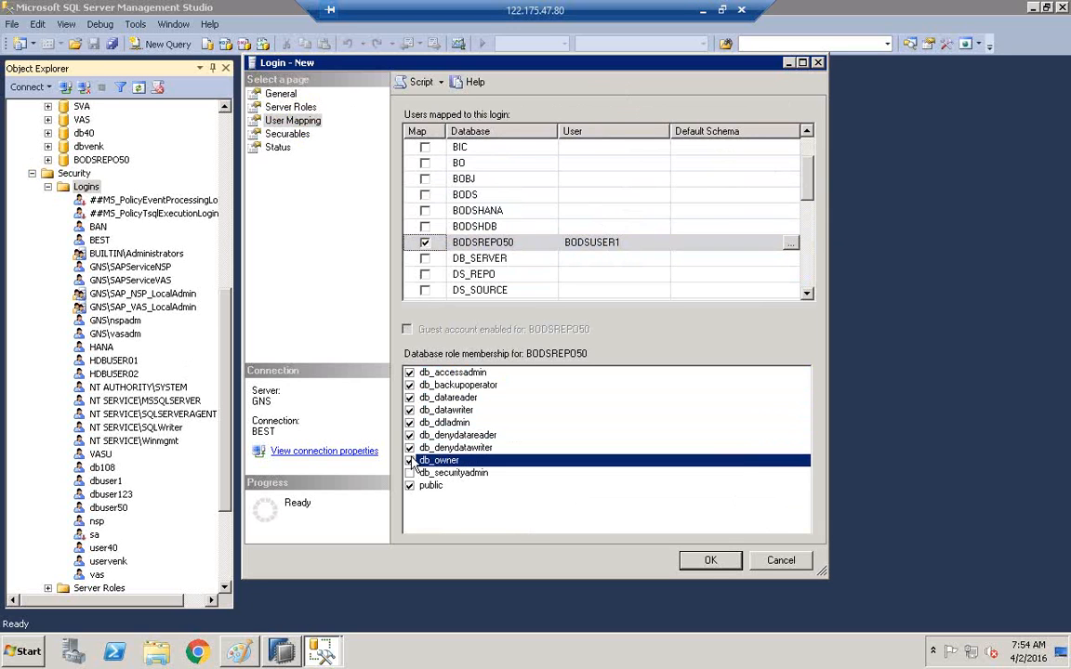
{"action": "left_click", "coordinate": [410, 473]}
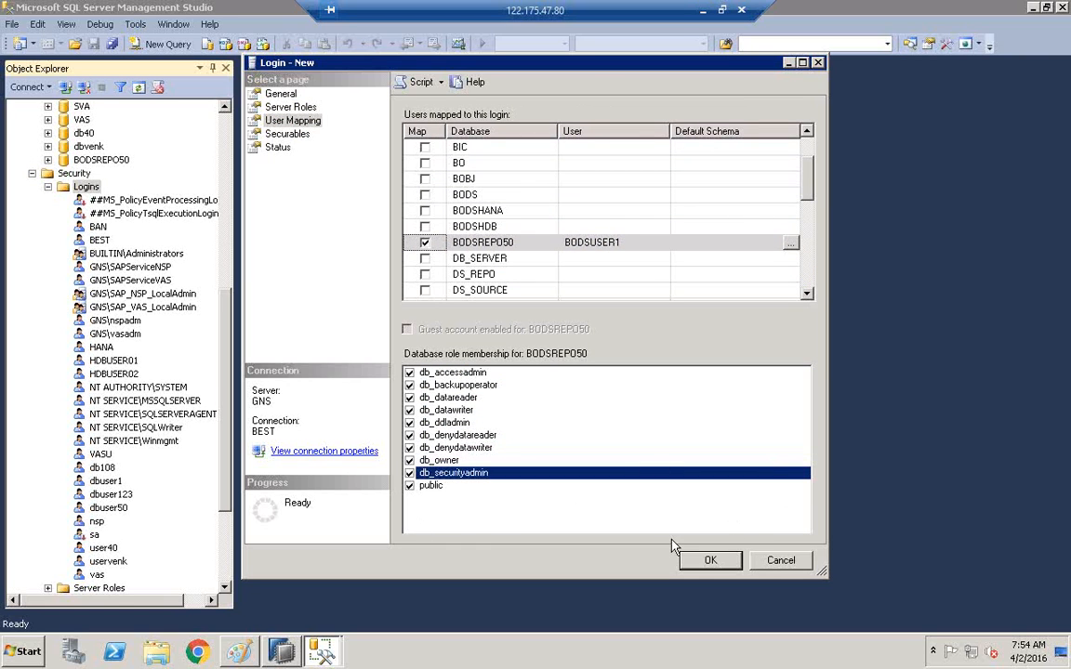
{"action": "left_click", "coordinate": [727, 568]}
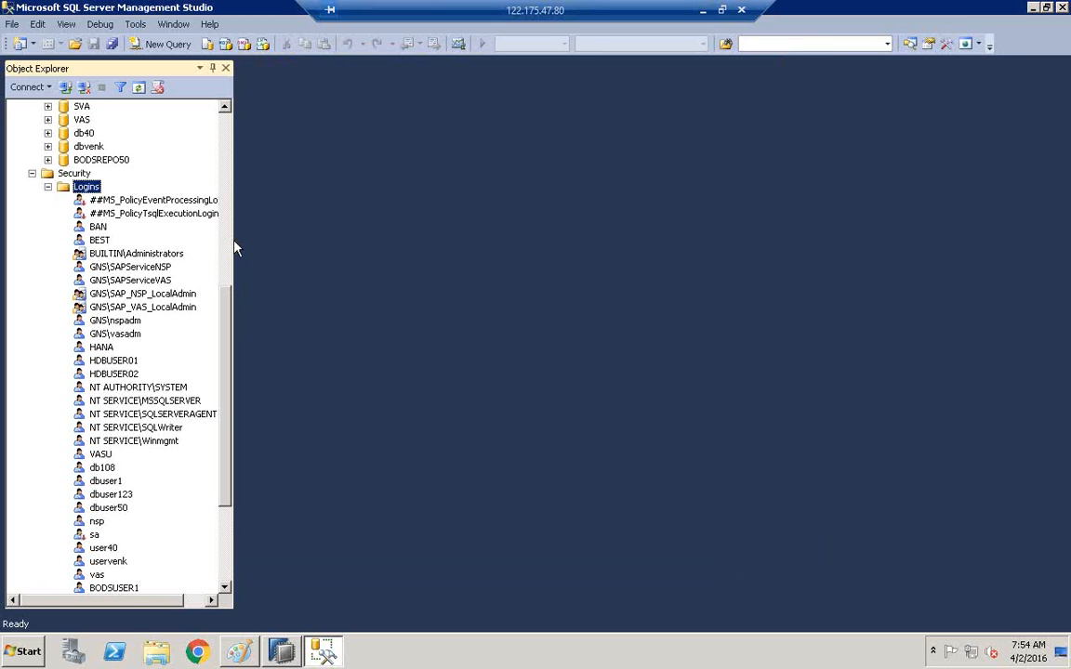
Check that BODSUSER1 is listed under Logins in a widened Object Explorer, then go back to Paint.
{"action": "left_click_drag", "start_coordinate": [234, 240], "coordinate": [330, 221]}
{"action": "left_click", "coordinate": [93, 160]}
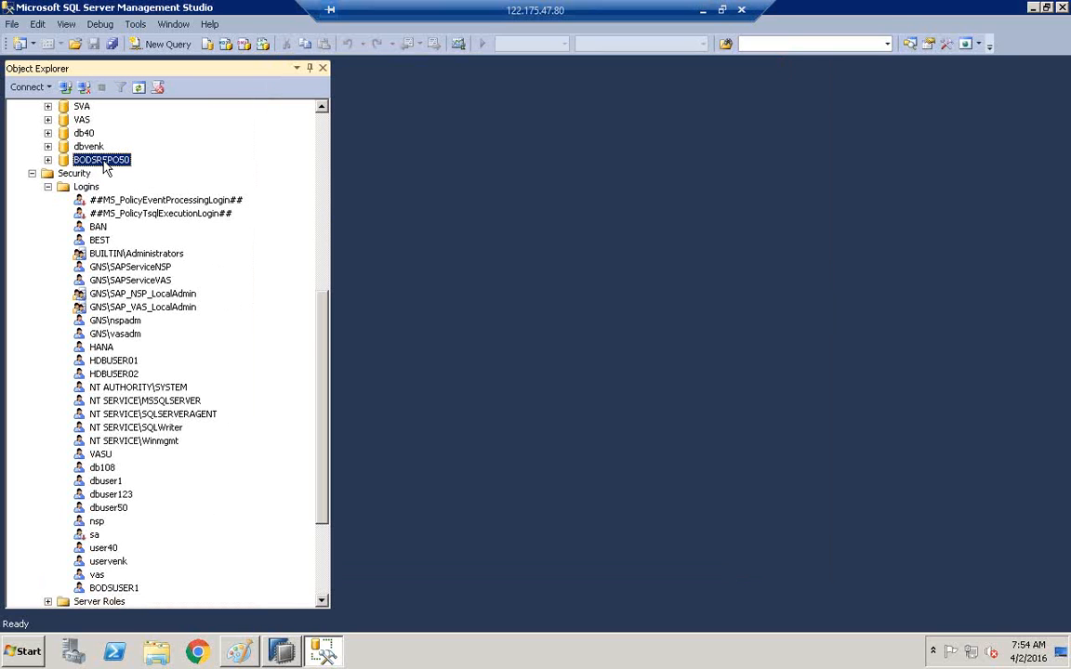
{"action": "left_click_drag", "start_coordinate": [324, 344], "coordinate": [325, 410]}
{"action": "left_click", "coordinate": [110, 440]}
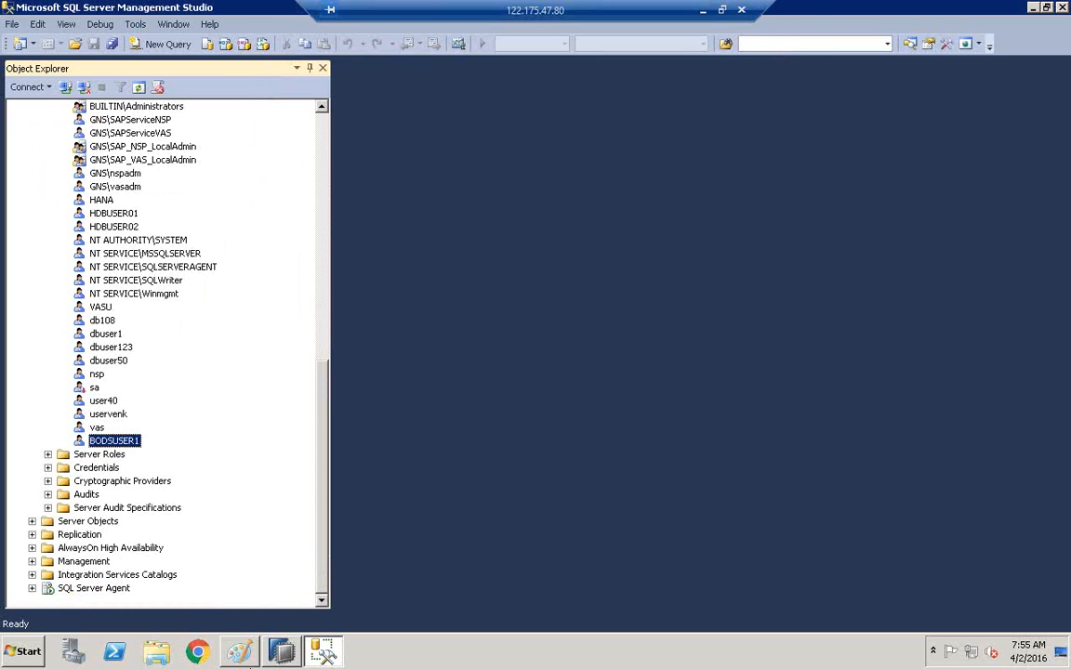
{"action": "left_click", "coordinate": [239, 652]}
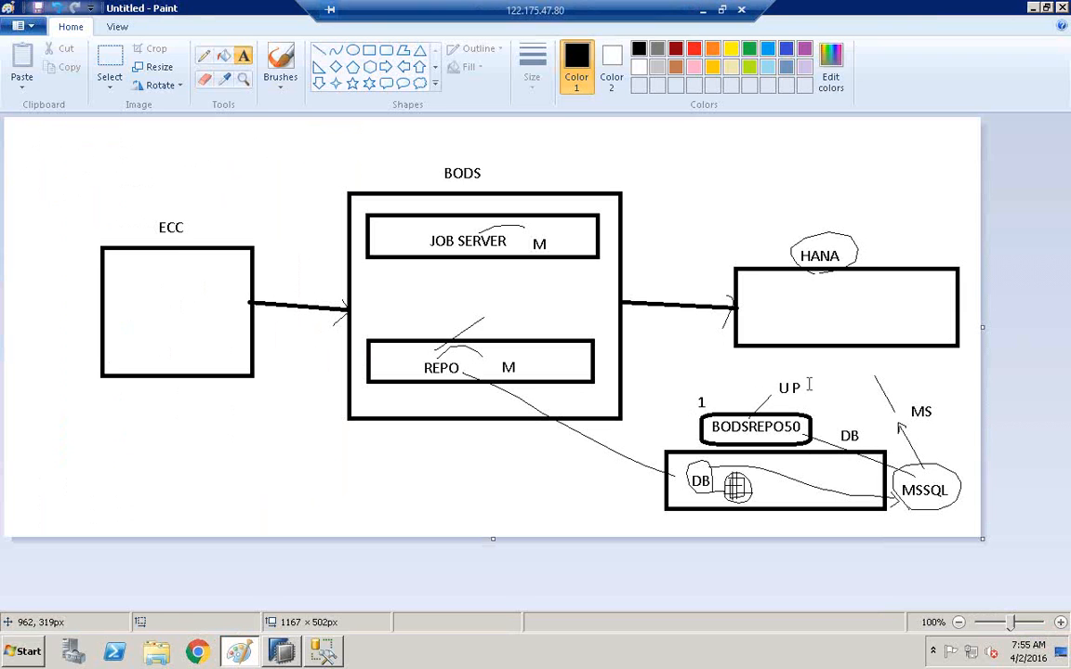
Type a bodsuser1 label beside the MS arrow above MSSQL.
{"action": "left_click", "coordinate": [813, 382]}
{"action": "type", "text": "bodsuser"}
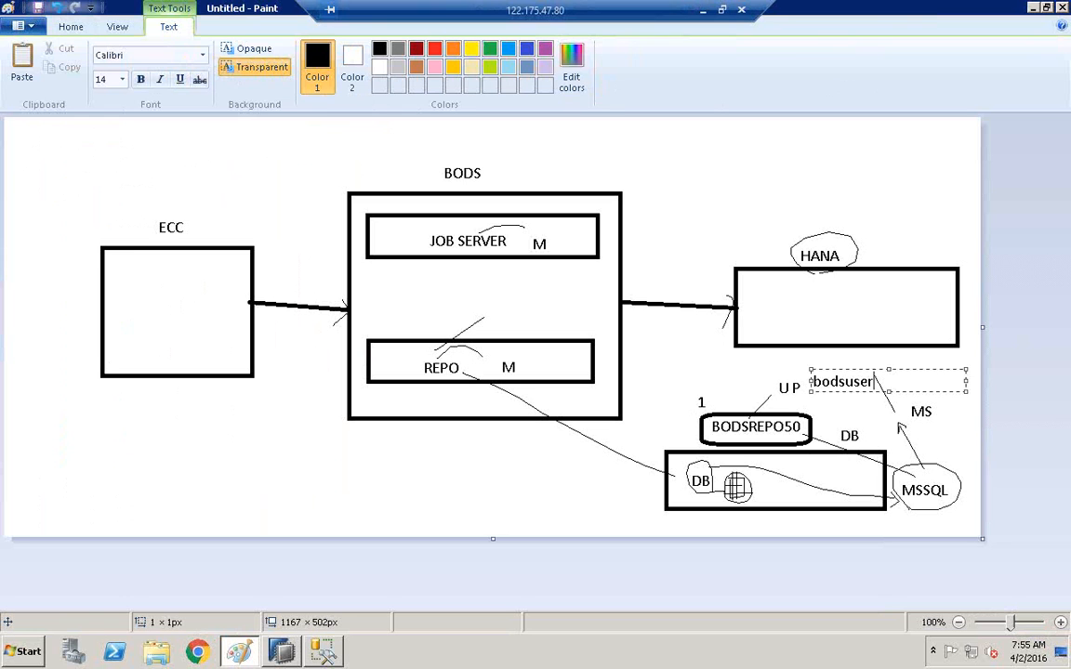
{"action": "left_click", "coordinate": [821, 433]}
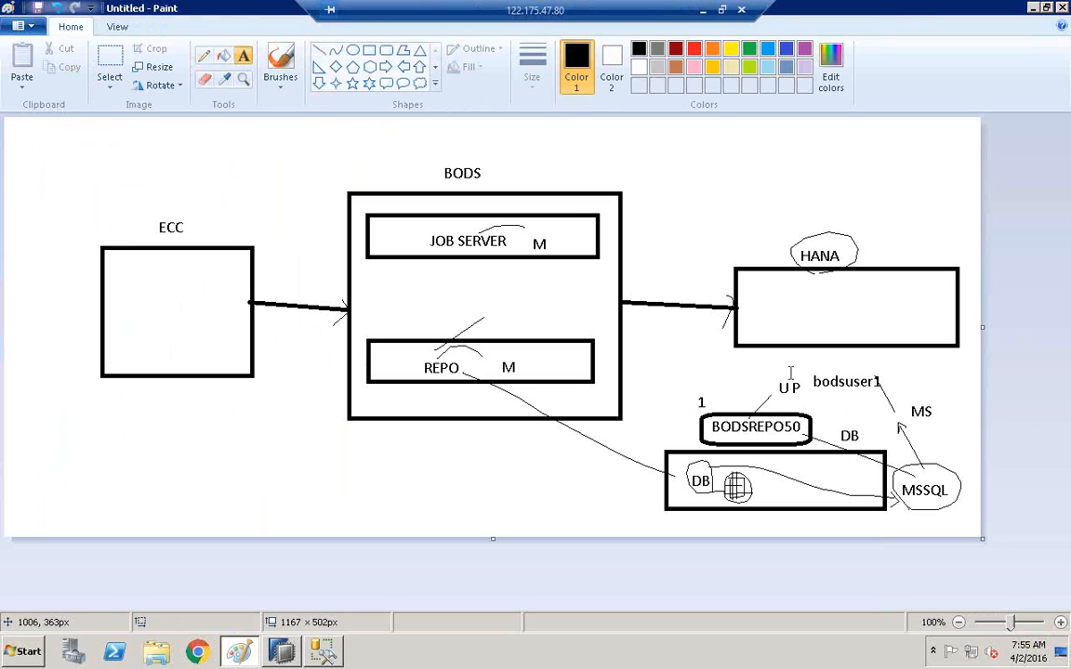
Erase the trailing 1 and type 50 so the label reads bodsuser50.
{"action": "left_click", "coordinate": [205, 55]}
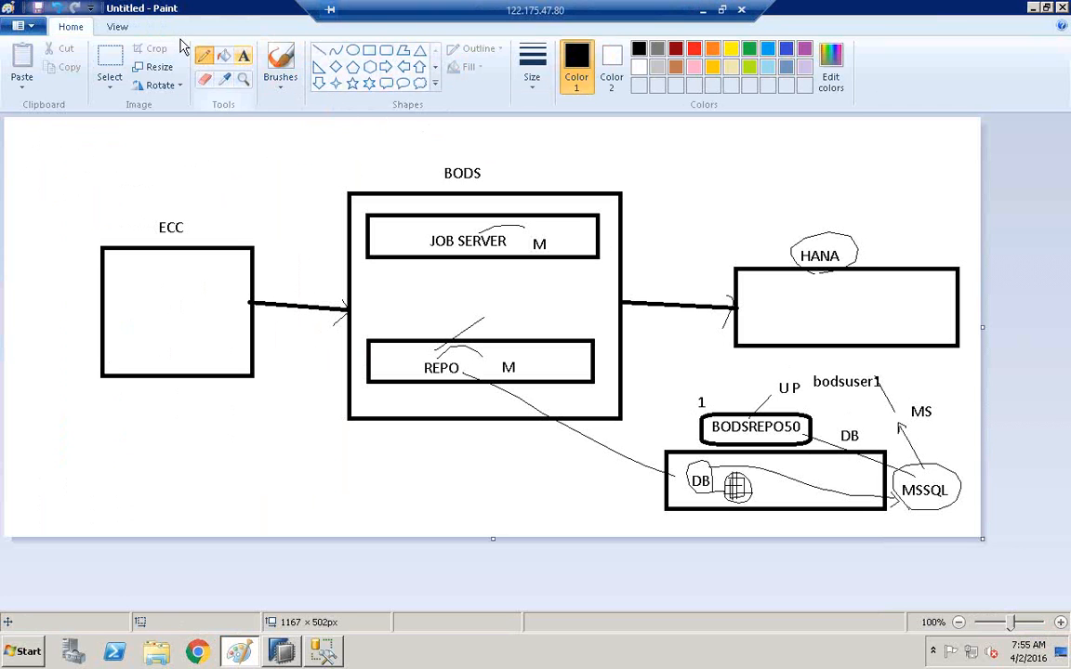
{"action": "left_click", "coordinate": [205, 79]}
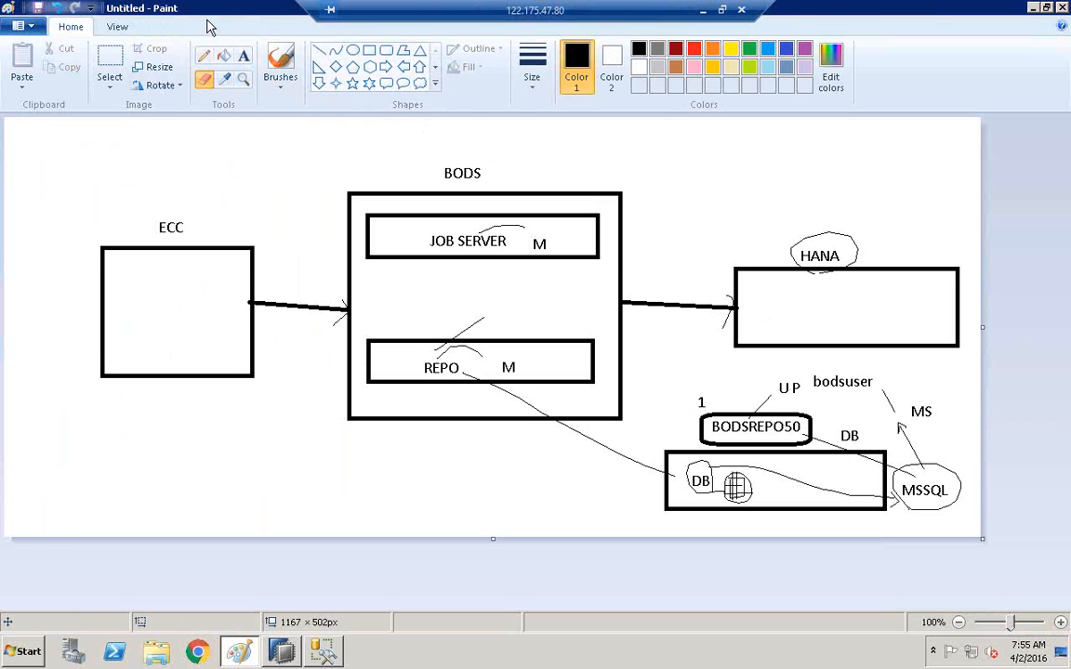
{"action": "left_click", "coordinate": [242, 55]}
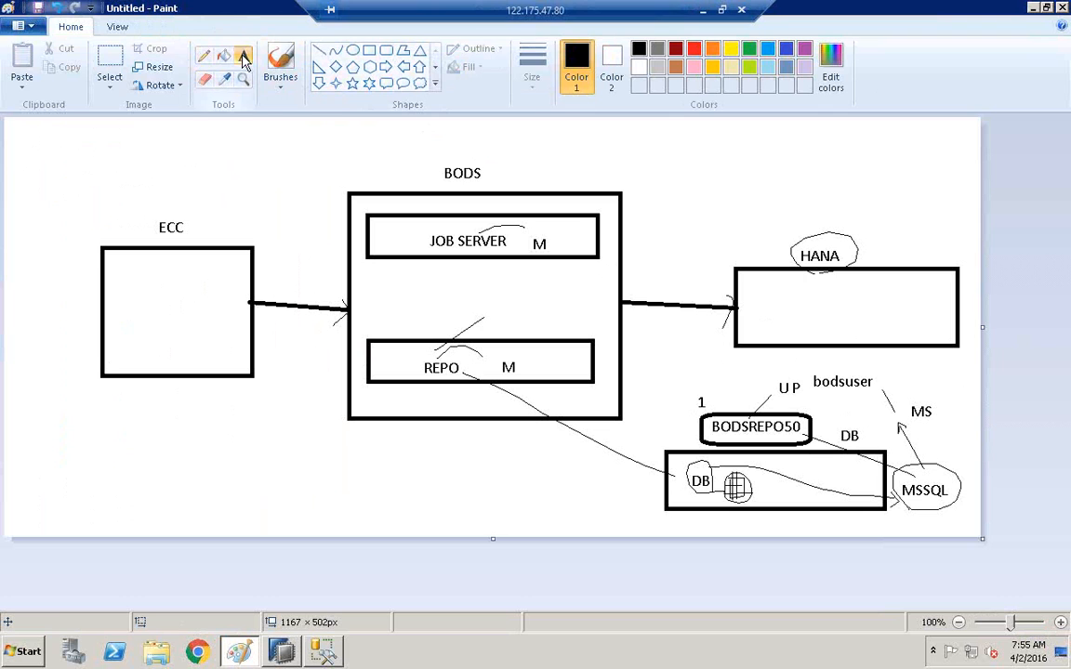
{"action": "left_click", "coordinate": [875, 372]}
{"action": "type", "text": "50"}
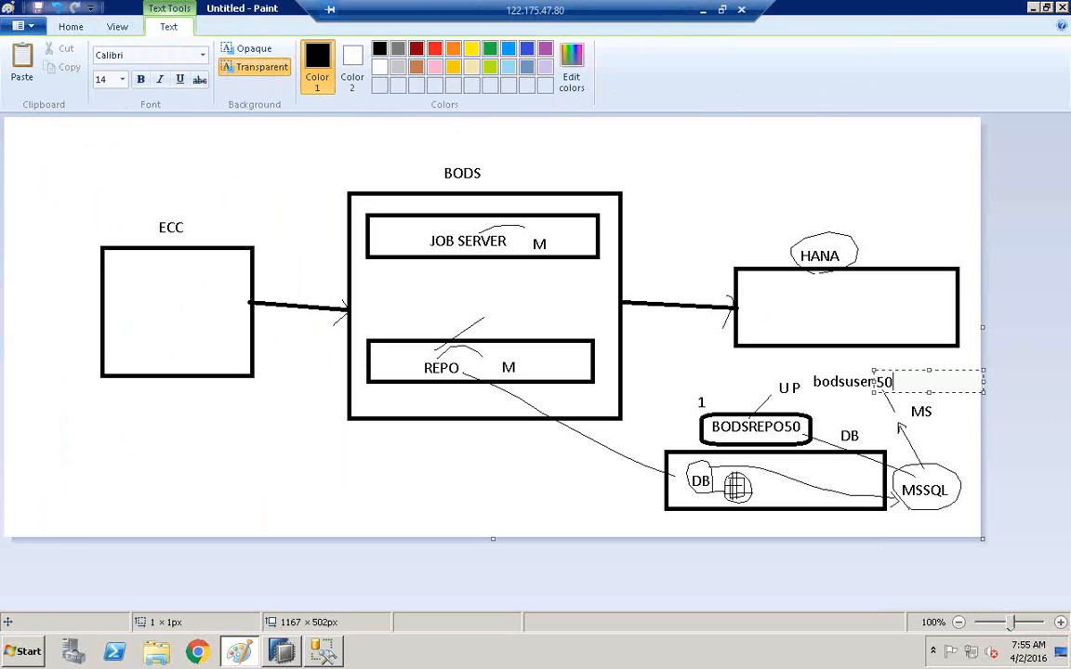
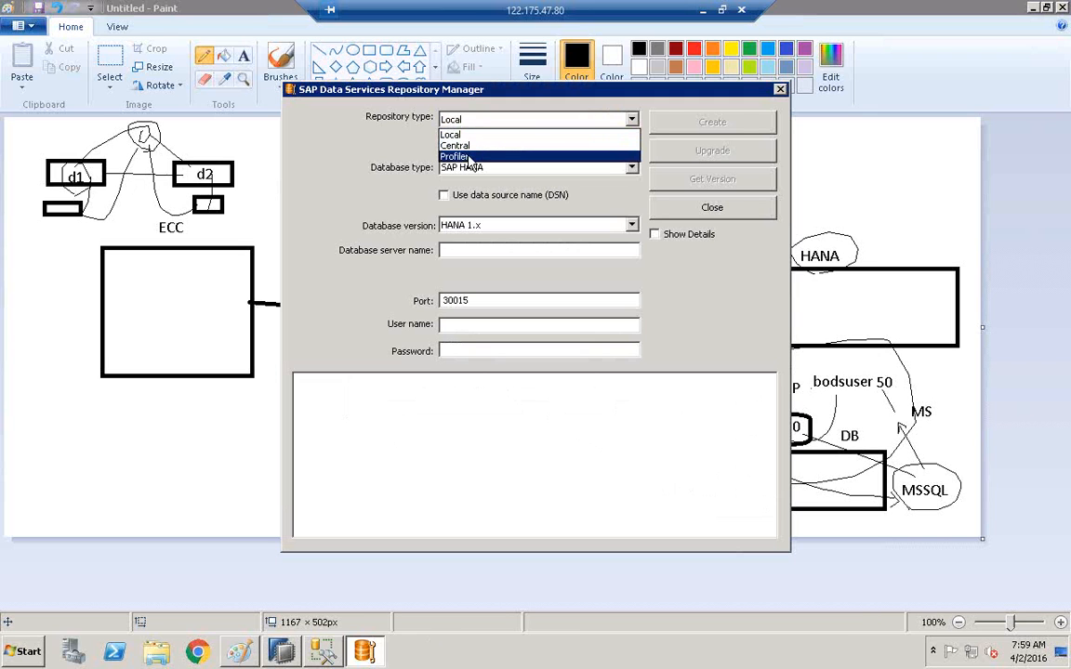
Choose a Local repository with Microsoft SQL Server as the database type.
{"action": "left_click", "coordinate": [454, 136]}
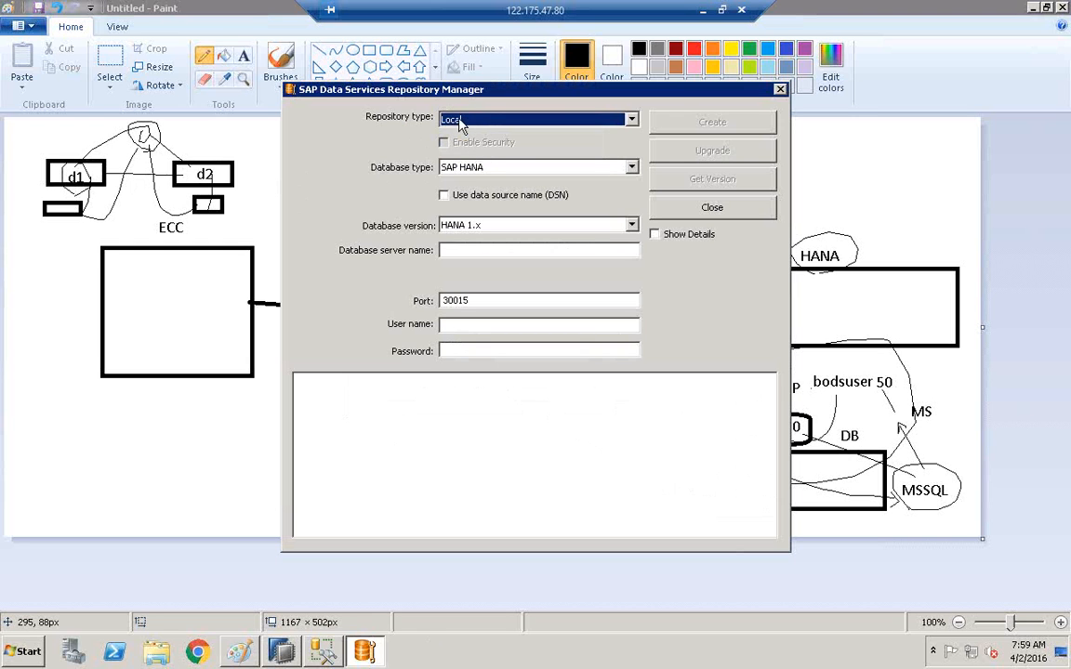
{"action": "left_click", "coordinate": [468, 169]}
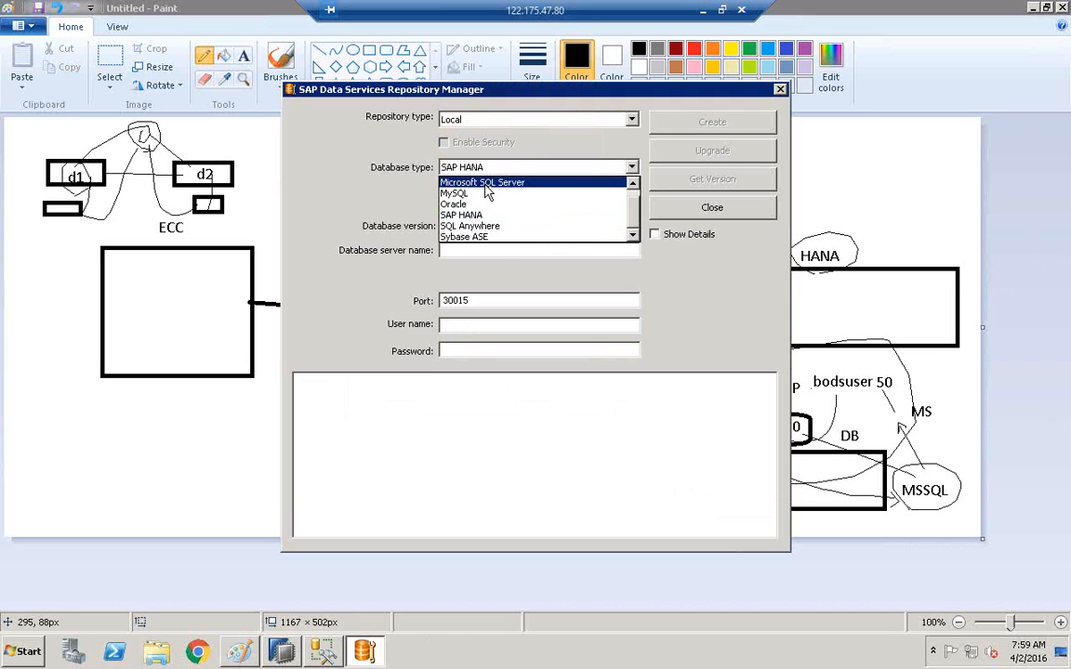
{"action": "left_click", "coordinate": [487, 184]}
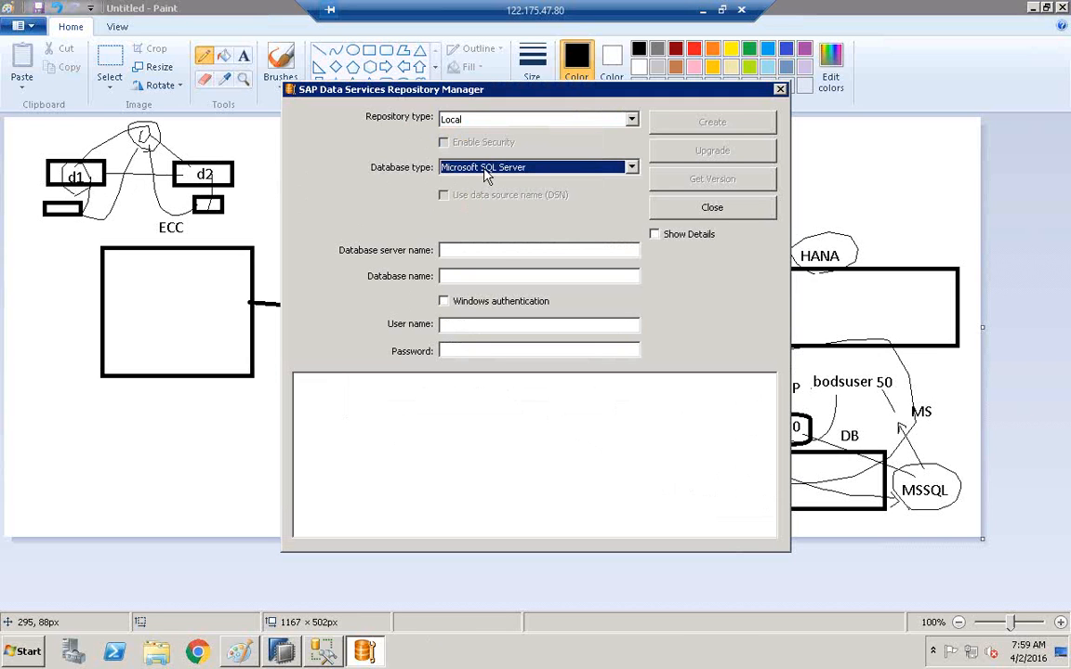
{"action": "left_click", "coordinate": [486, 169]}
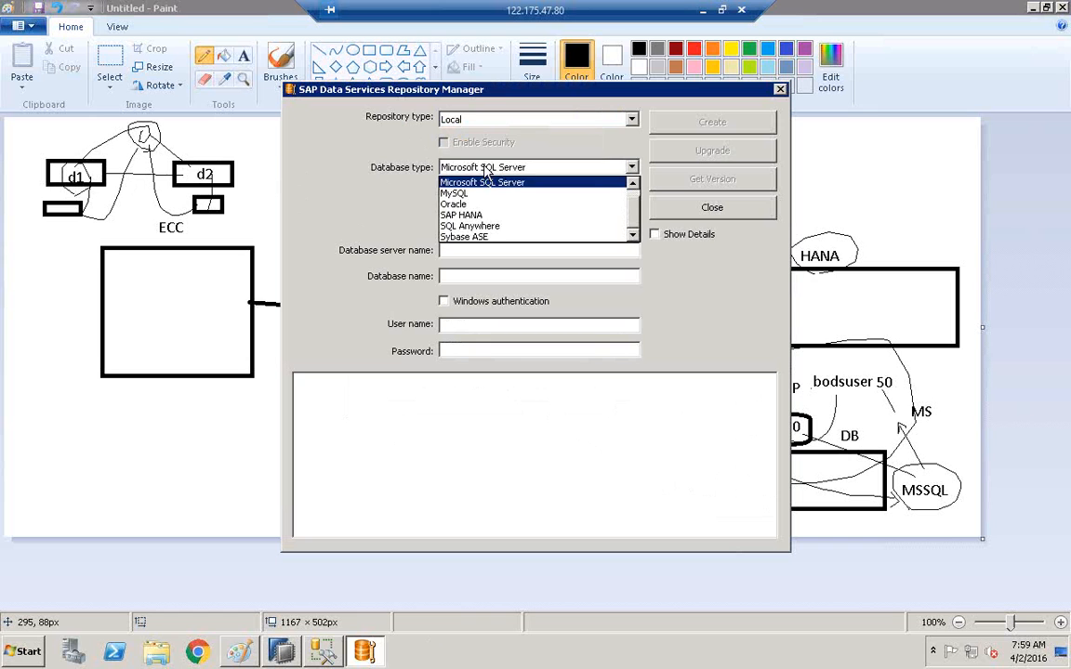
{"action": "left_click", "coordinate": [487, 215]}
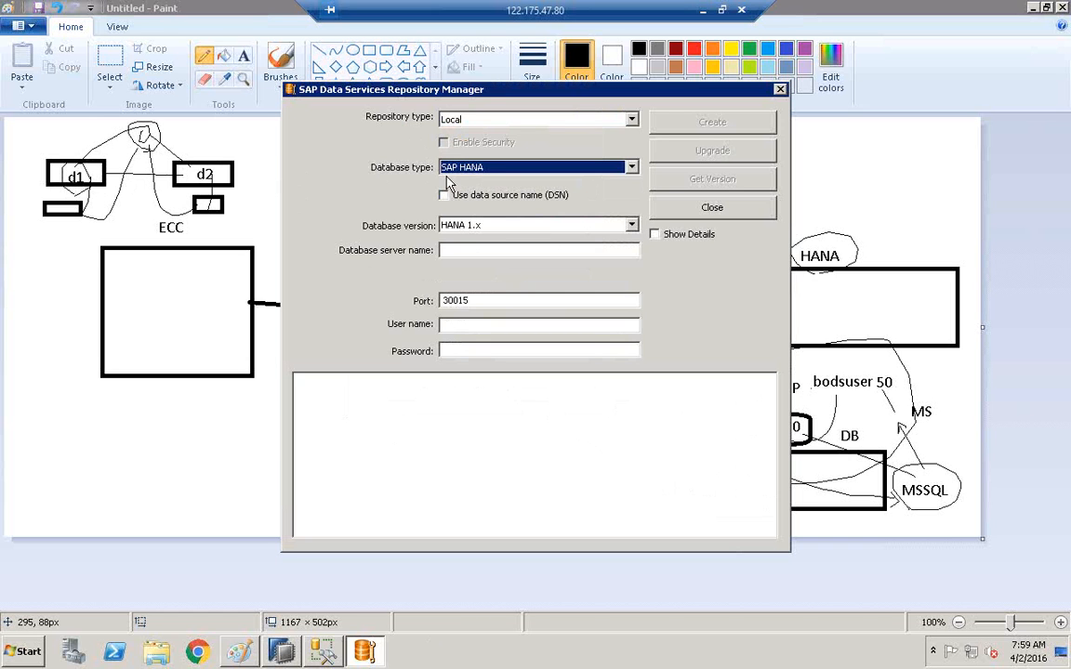
{"action": "left_click", "coordinate": [486, 167]}
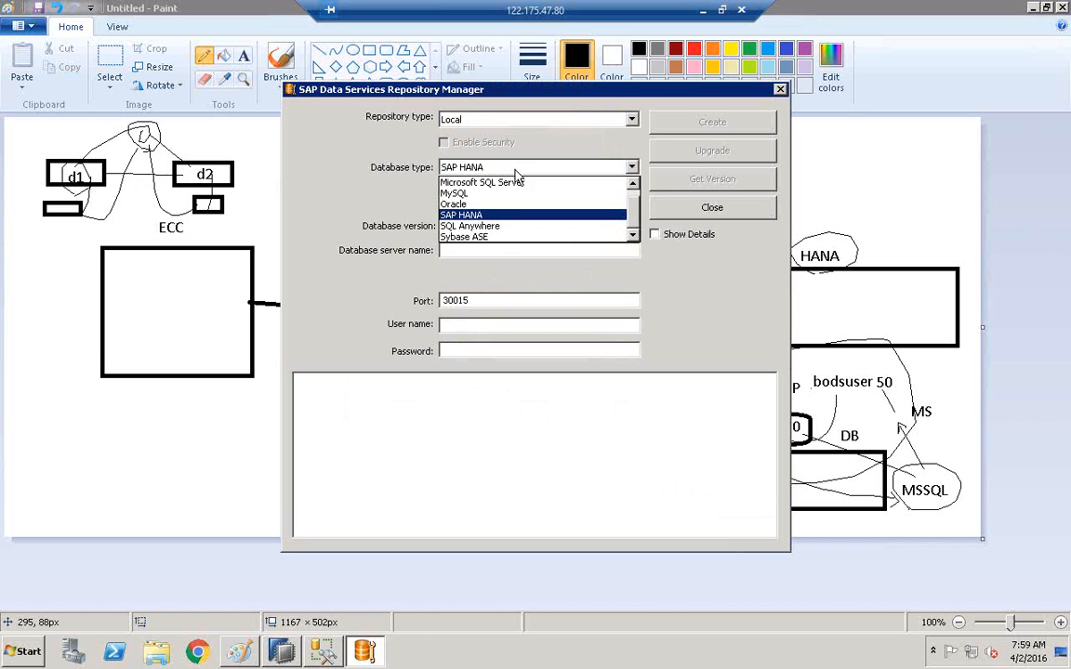
{"action": "left_click", "coordinate": [497, 184]}
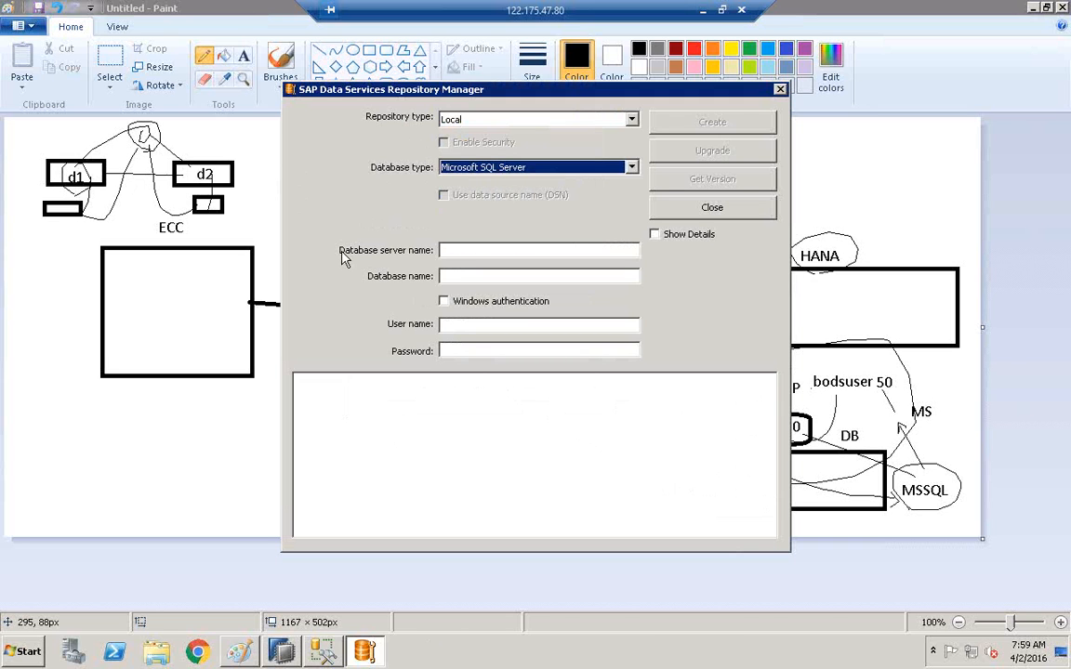
Move the Repository Manager dialog aside and set it away to reveal the diagram.
{"action": "left_click", "coordinate": [456, 252]}
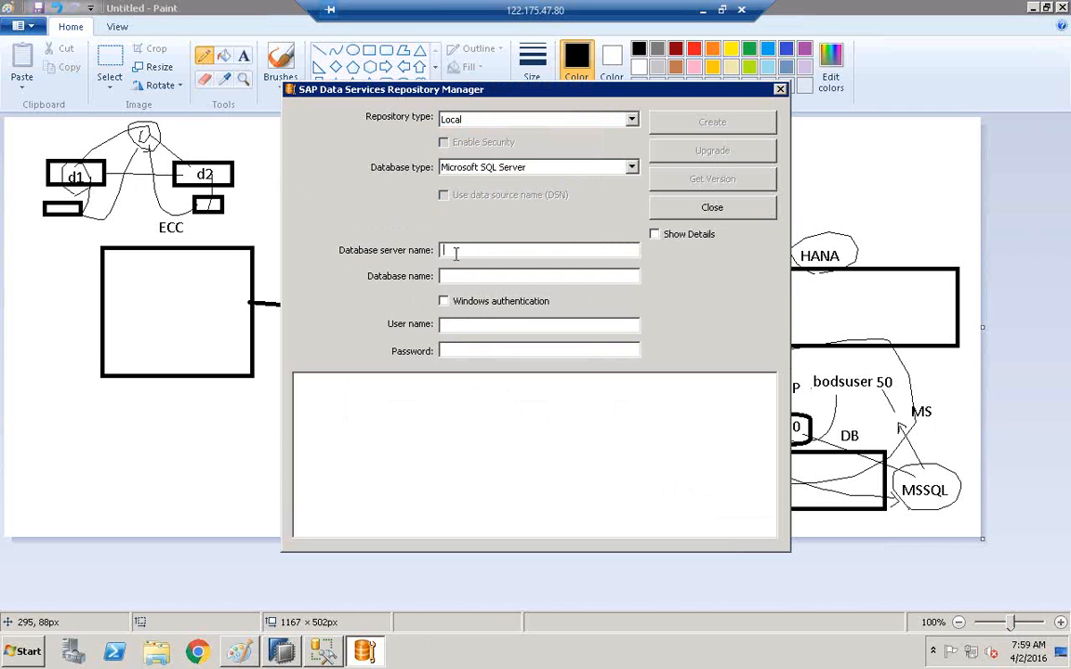
{"action": "left_click_drag", "start_coordinate": [528, 89], "coordinate": [356, 88]}
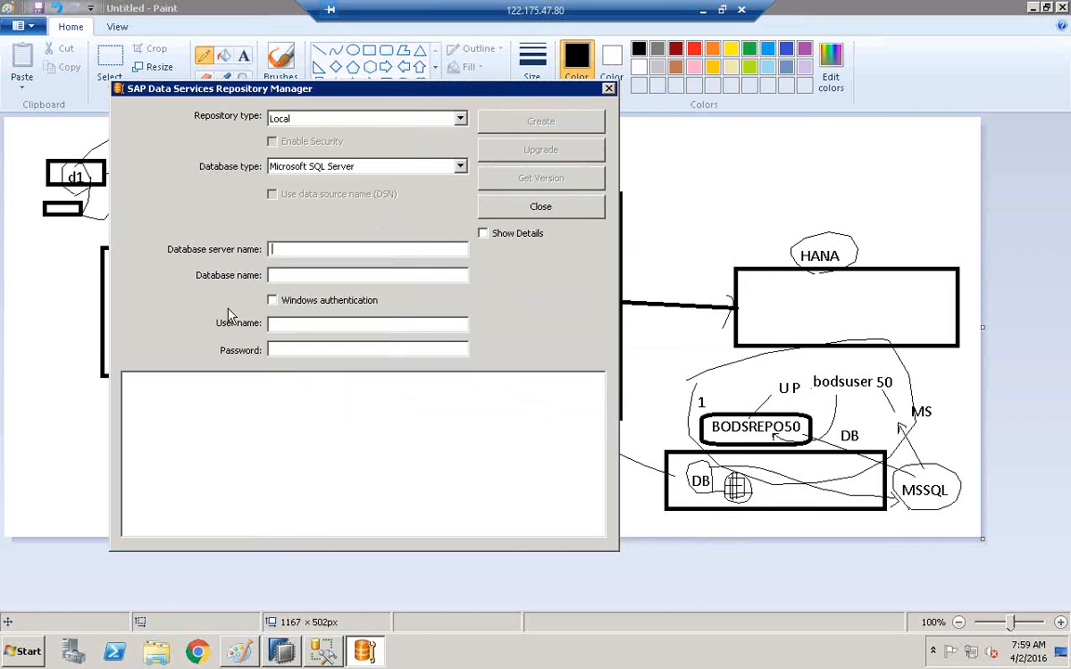
{"action": "left_click", "coordinate": [382, 658]}
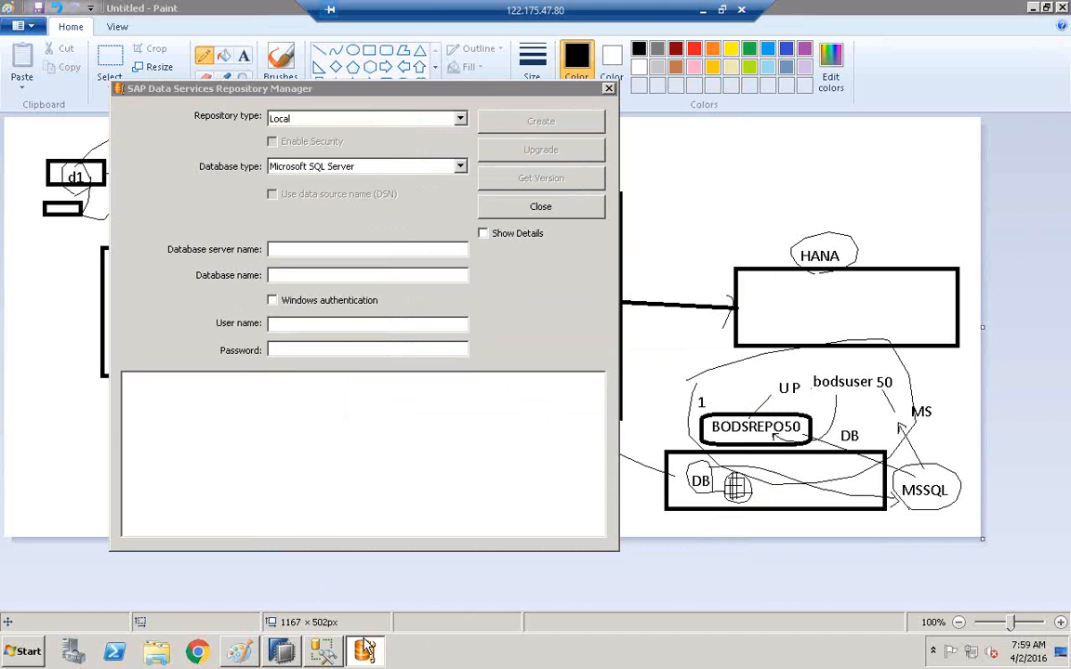
Confirm in SSMS Object Explorer that BODSREPO50 is listed among the databases.
{"action": "left_click", "coordinate": [325, 650]}
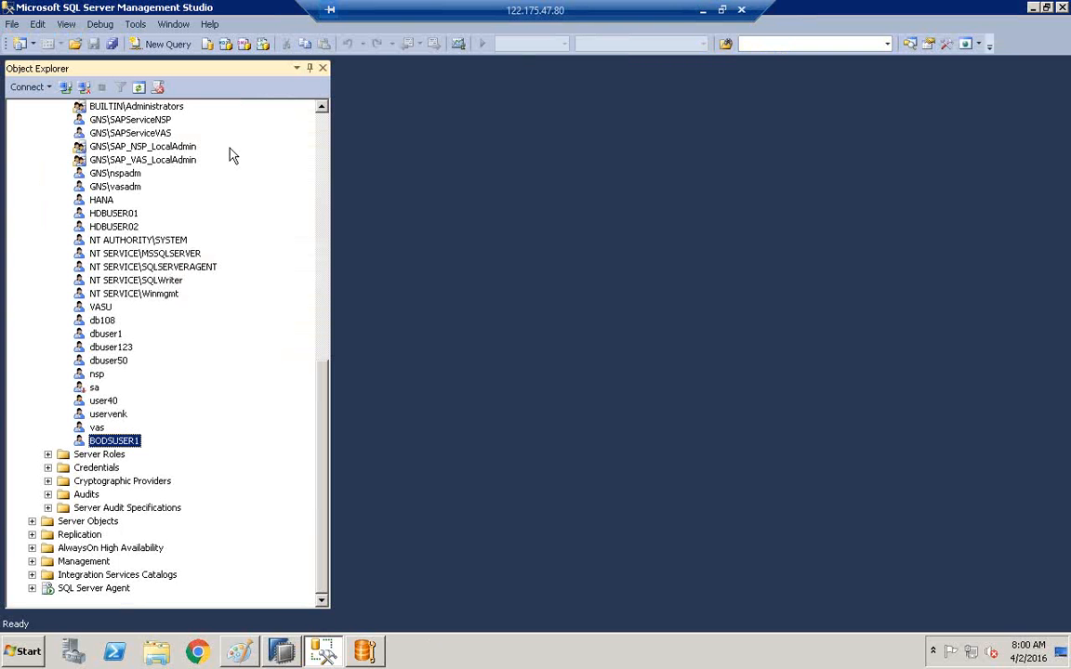
{"action": "left_click_drag", "start_coordinate": [323, 383], "coordinate": [288, 78]}
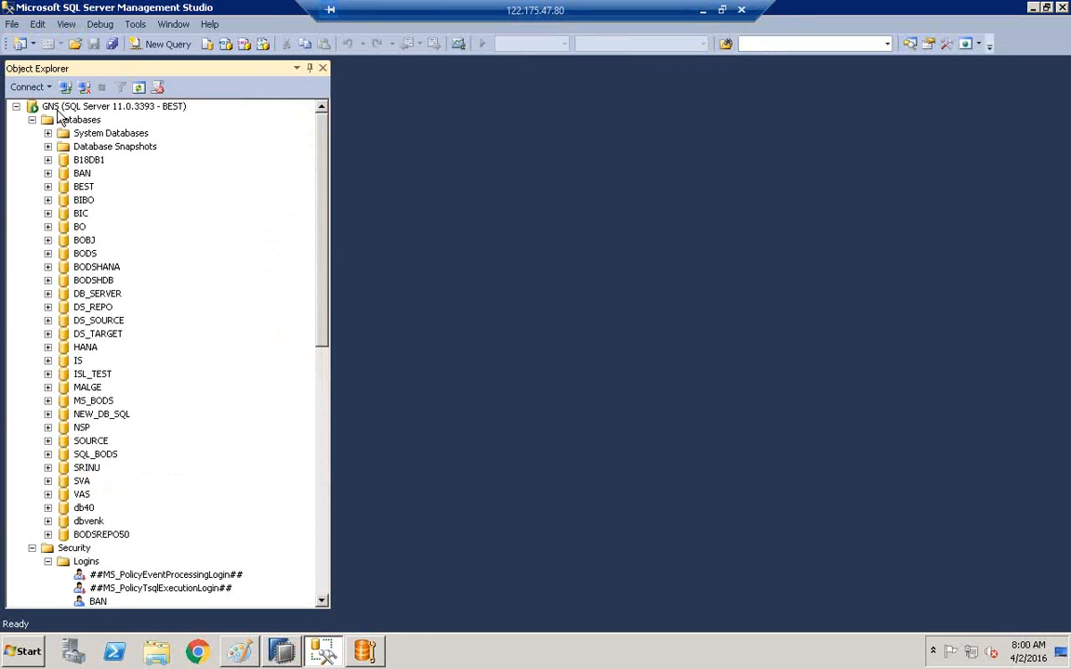
{"action": "left_click", "coordinate": [366, 649]}
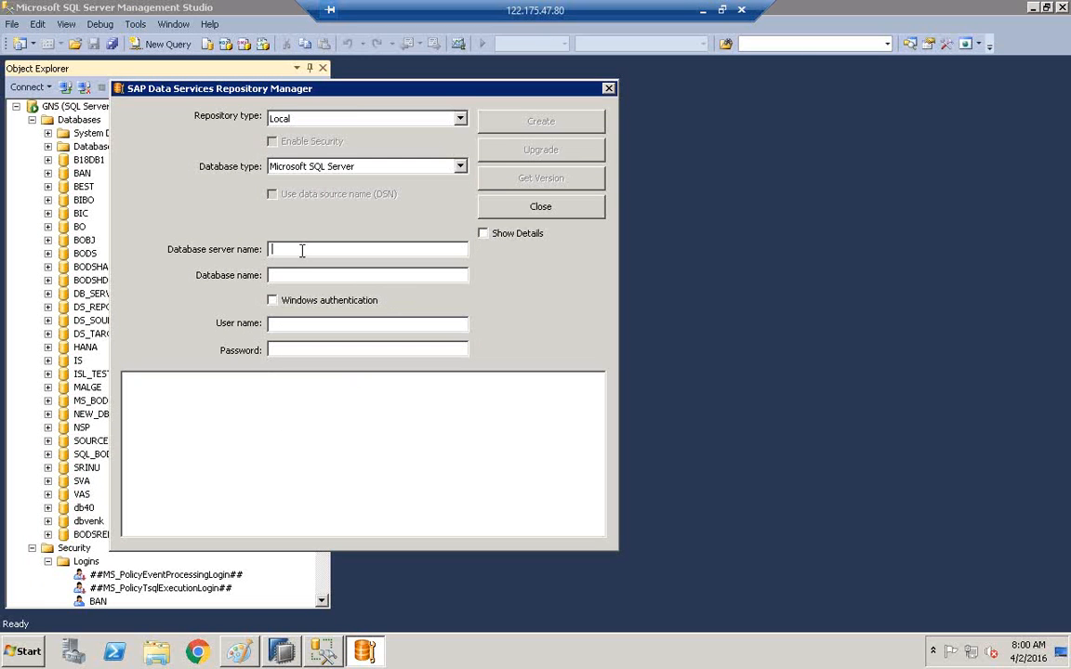
Enter GNS as the database server name and begin the BODS database name.
{"action": "type", "text": "GNS"}
{"action": "left_click", "coordinate": [287, 275]}
{"action": "type", "text": "bod"}
{"action": "key", "text": "BackSpace"}
{"action": "key", "text": "BackSpace"}
{"action": "key", "text": "BackSpace"}
{"action": "type", "text": "BODS"}
{"action": "key", "text": "alt+Tab"}
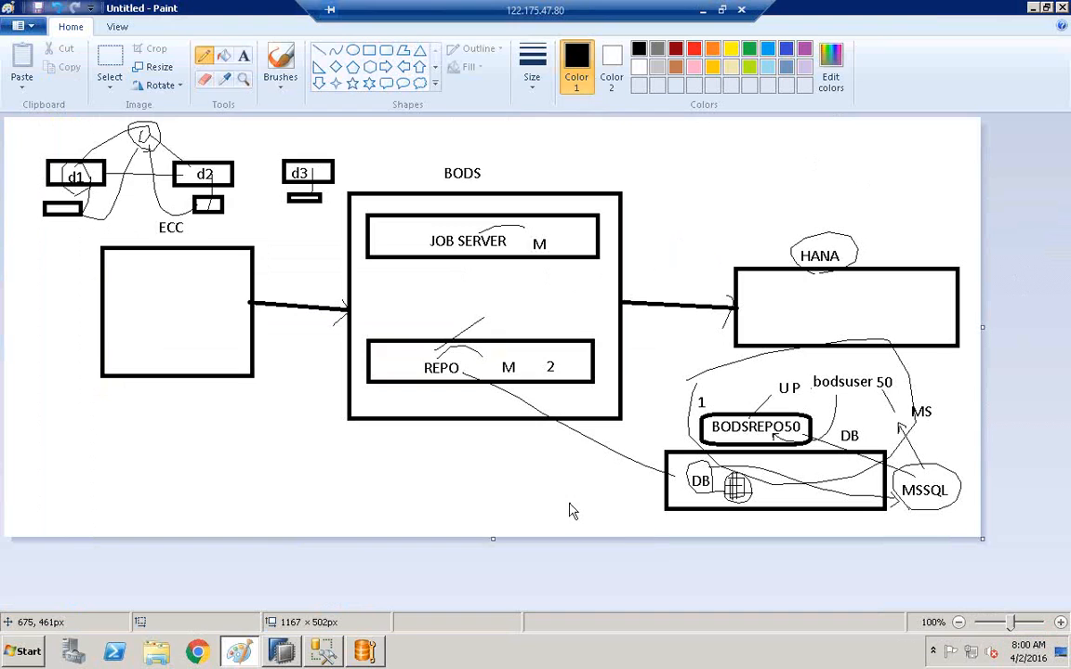
Complete the database name BODSREPO50 and enter the BODSUSER50 login as user name.
{"action": "key", "text": "alt+Tab"}
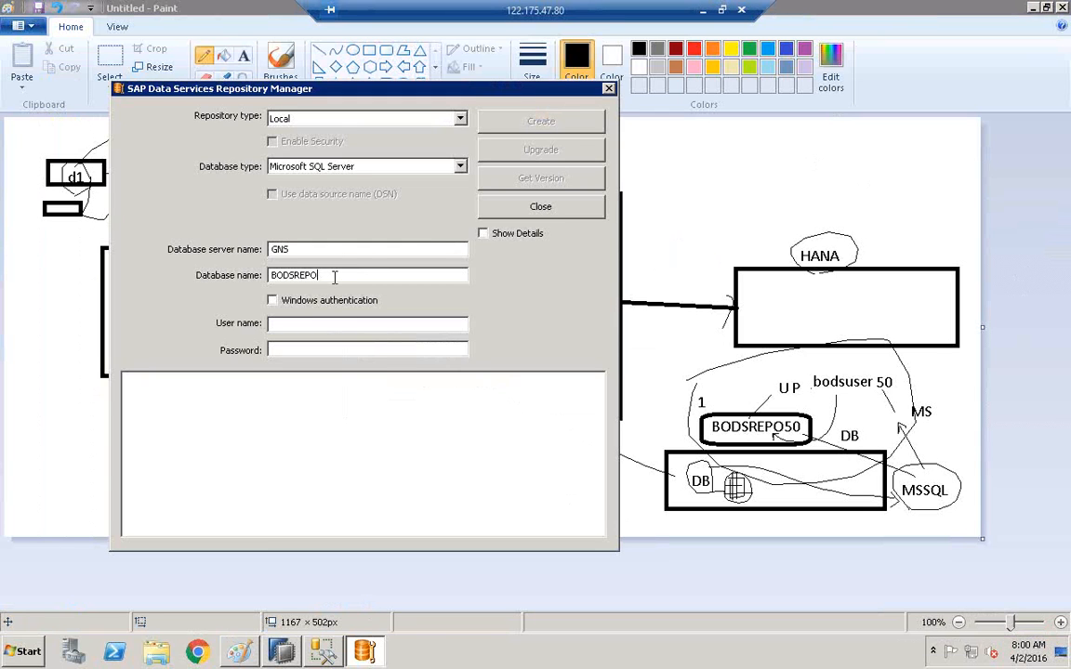
{"action": "type", "text": "5"}
{"action": "left_click", "coordinate": [284, 322]}
{"action": "type", "text": "bods"}
{"action": "key", "text": "BackSpace"}
{"action": "key", "text": "BackSpace"}
{"action": "key", "text": "BackSpace"}
{"action": "key", "text": "BackSpace"}
{"action": "type", "text": "BODSUSER"}
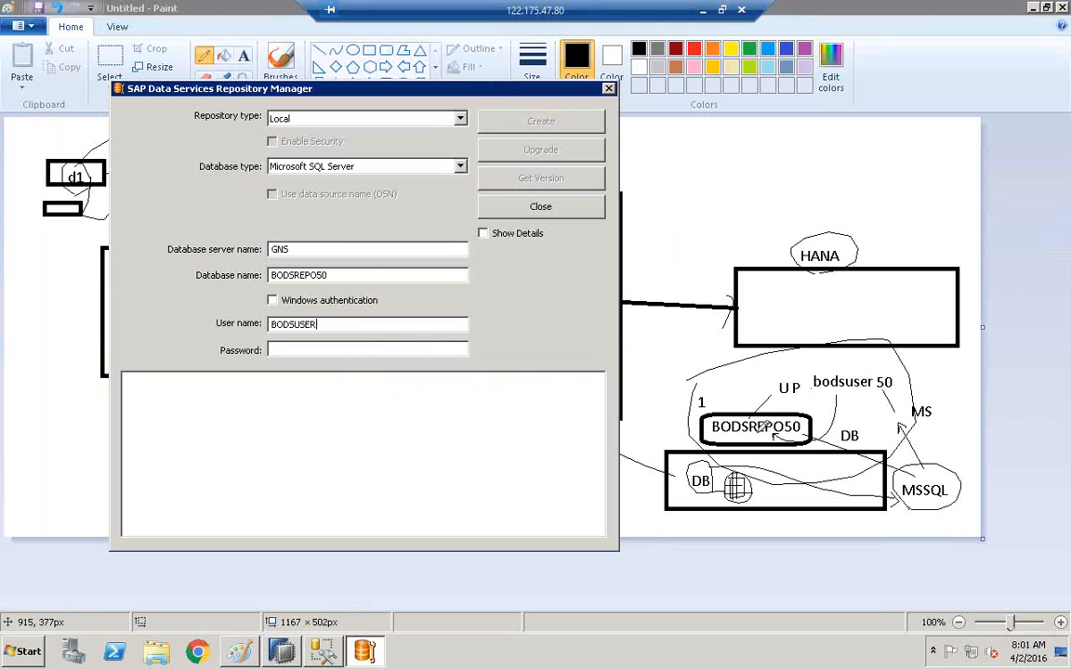
{"action": "type", "text": "50"}
Enter the login password and attempt Create, which fails with error BODI-320006.
{"action": "left_click", "coordinate": [341, 349]}
{"action": "type", "text": "*******"}
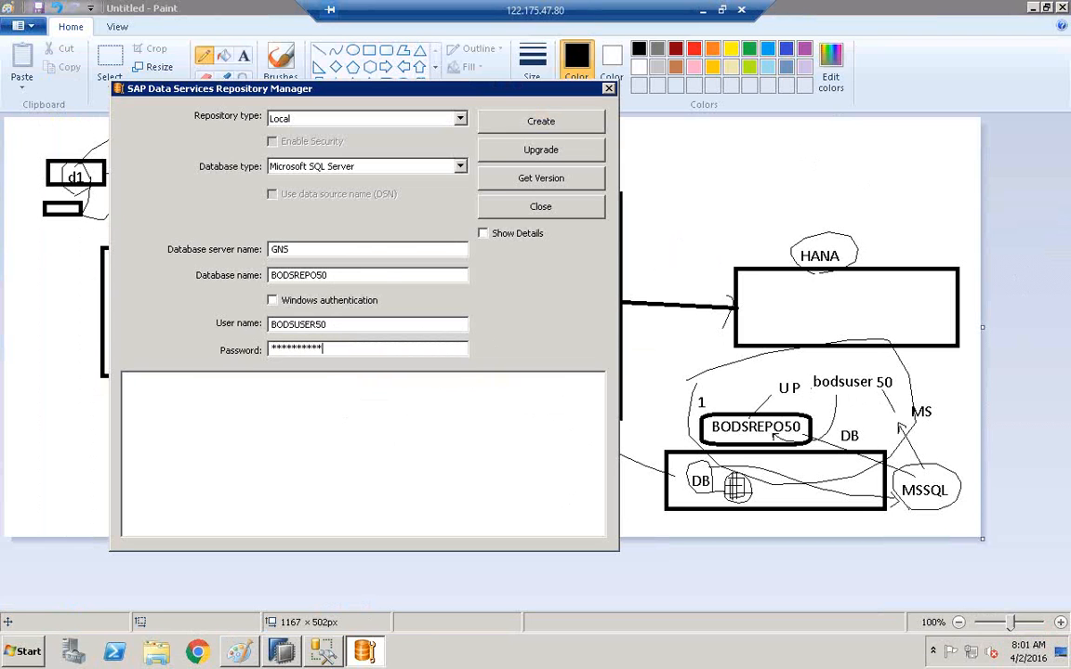
{"action": "left_click", "coordinate": [557, 132]}
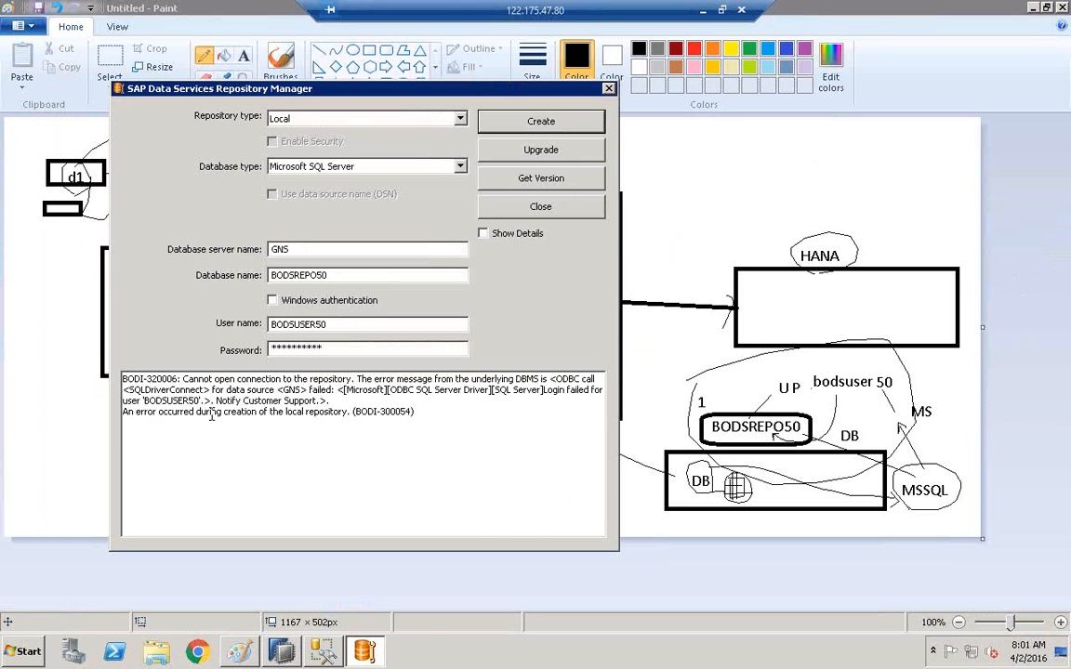
Check the GNS server's Security > Logins in SSMS to see which repository login exists.
{"action": "left_click", "coordinate": [344, 352]}
{"action": "left_click", "coordinate": [284, 654]}
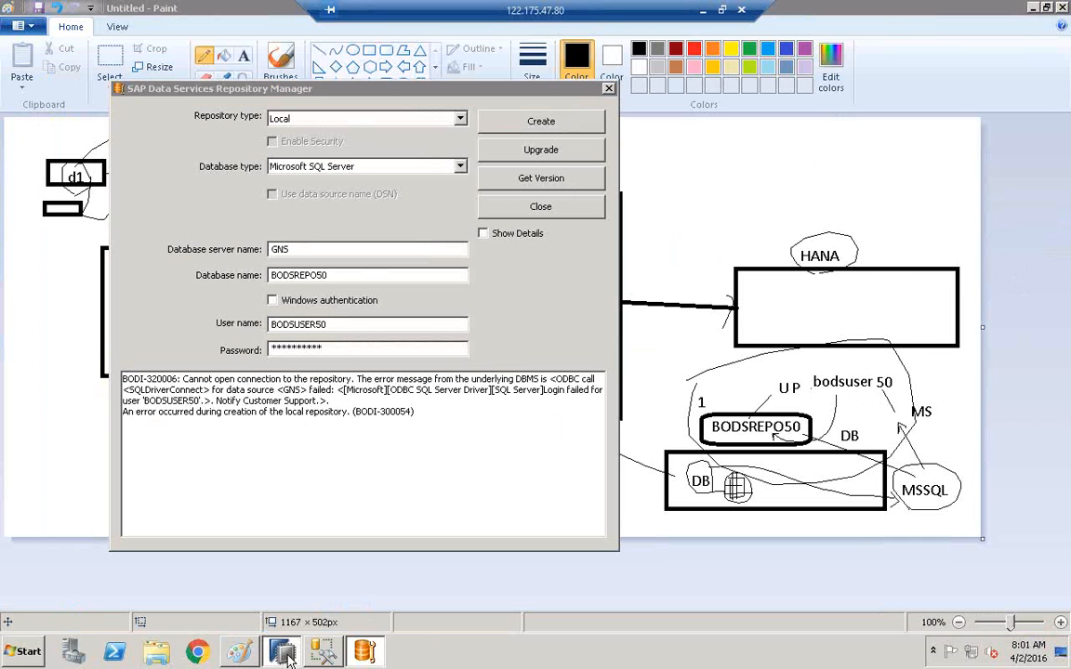
{"action": "left_click", "coordinate": [284, 654]}
{"action": "left_click", "coordinate": [322, 652]}
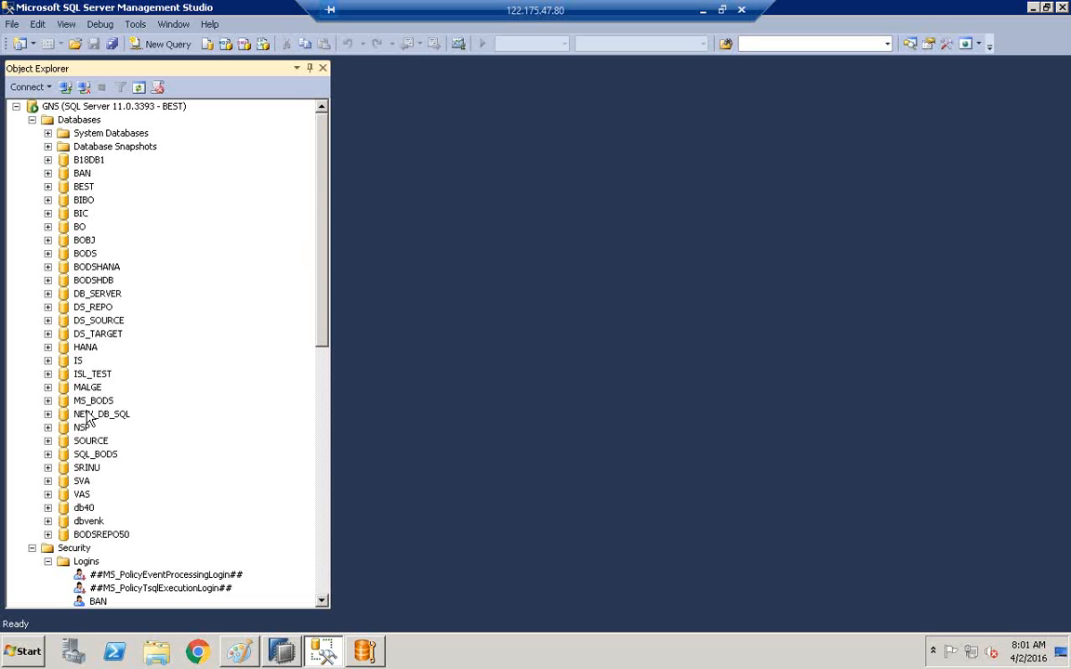
{"action": "left_click", "coordinate": [326, 584]}
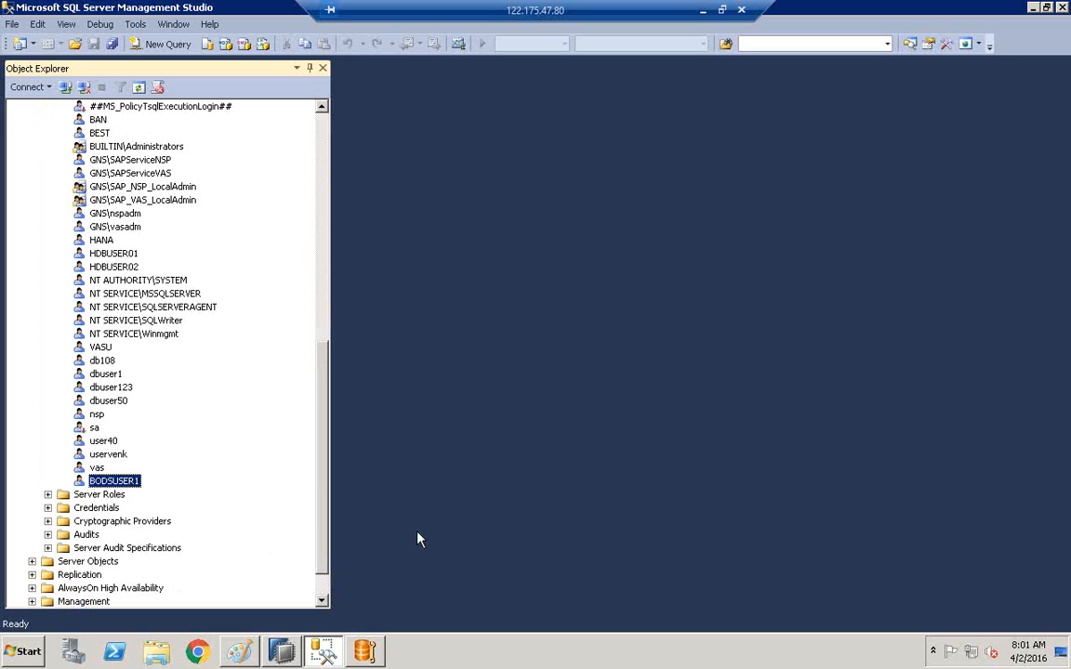
Correct the login details and password, then create the BODSREPO50 repository successfully (BODI-300055).
{"action": "left_click", "coordinate": [366, 652]}
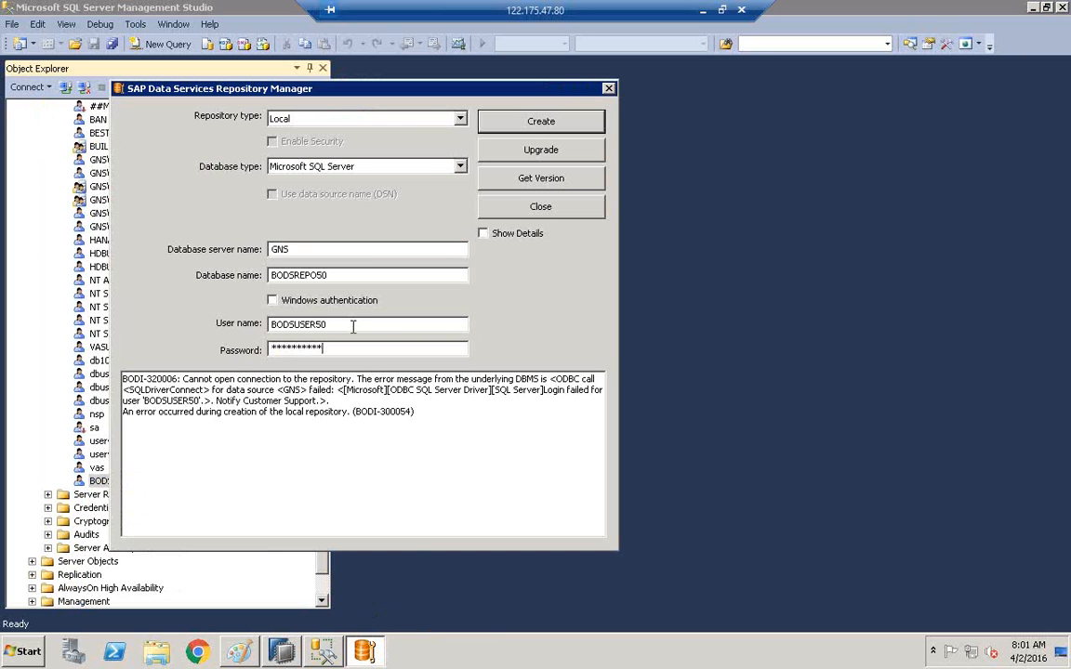
{"action": "type", "text": "1"}
{"action": "key", "text": "BackSpace"}
{"action": "key", "text": "BackSpace"}
{"action": "key", "text": "BackSpace"}
{"action": "key", "text": "BackSpace"}
{"action": "key", "text": "BackSpace"}
{"action": "key", "text": "BackSpace"}
{"action": "key", "text": "BackSpace"}
{"action": "key", "text": "BackSpace"}
{"action": "key", "text": "BackSpace"}
{"action": "type", "text": "*******"}
{"action": "left_click", "coordinate": [541, 122]}
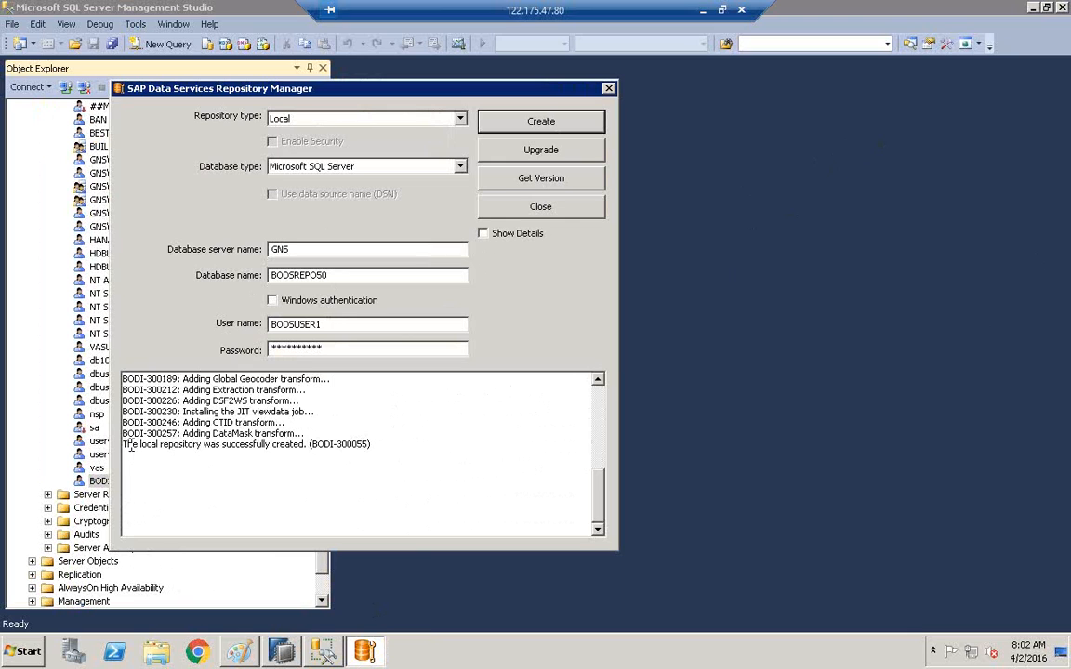
{"action": "left_click_drag", "start_coordinate": [122, 445], "coordinate": [296, 448]}
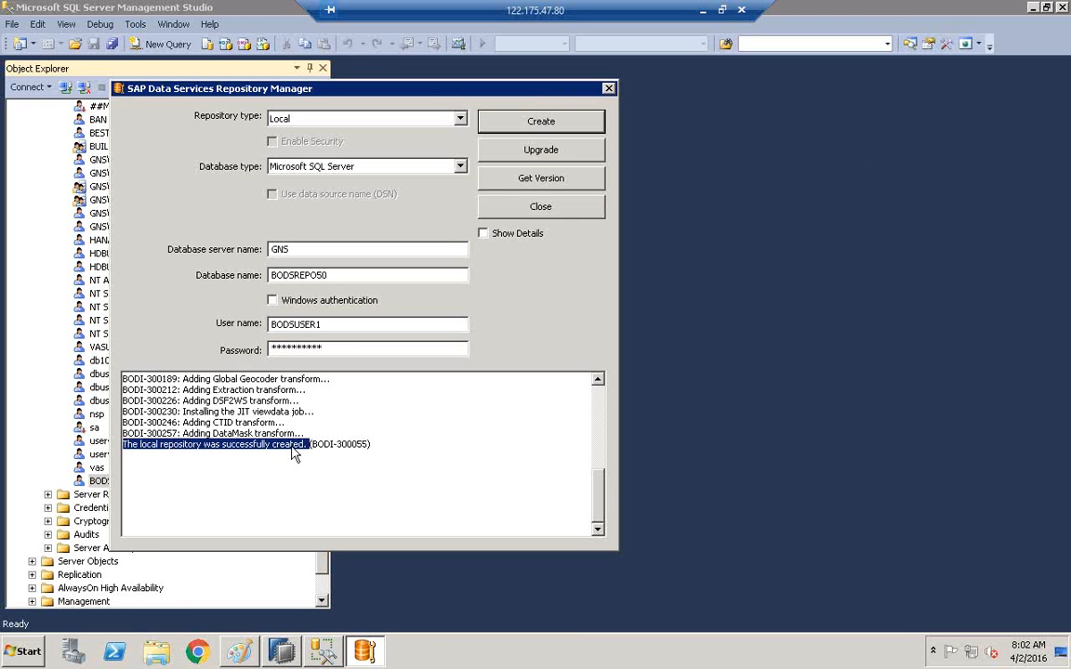
Close Repository Manager and refresh the SSMS Databases list so BODSREPO50 appears.
{"action": "left_click", "coordinate": [608, 88]}
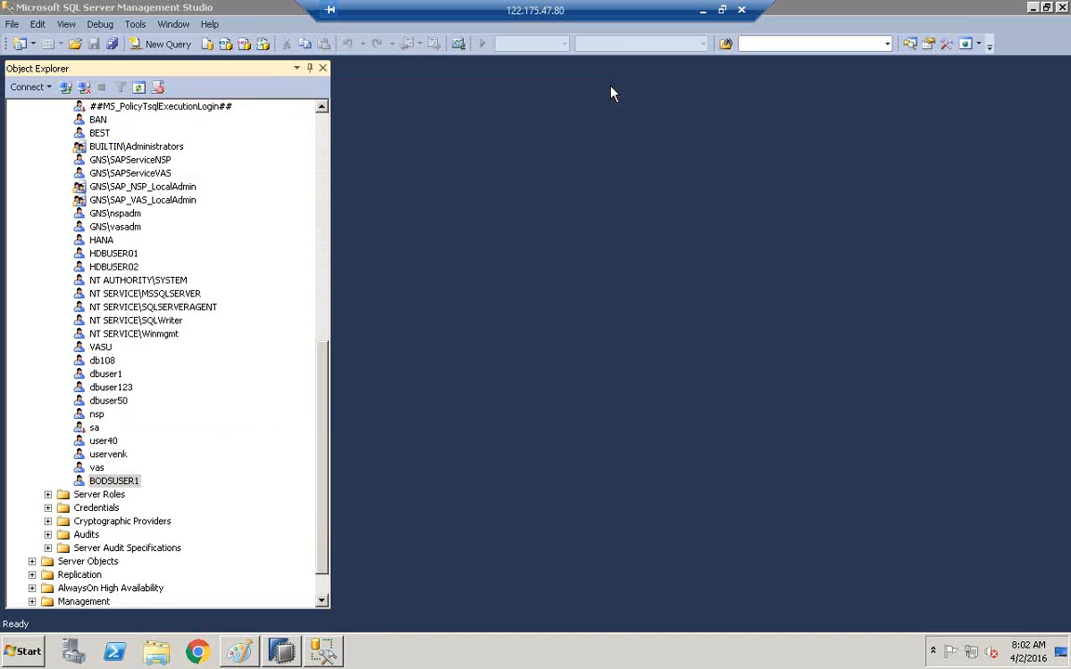
{"action": "left_click_drag", "start_coordinate": [321, 429], "coordinate": [326, 153]}
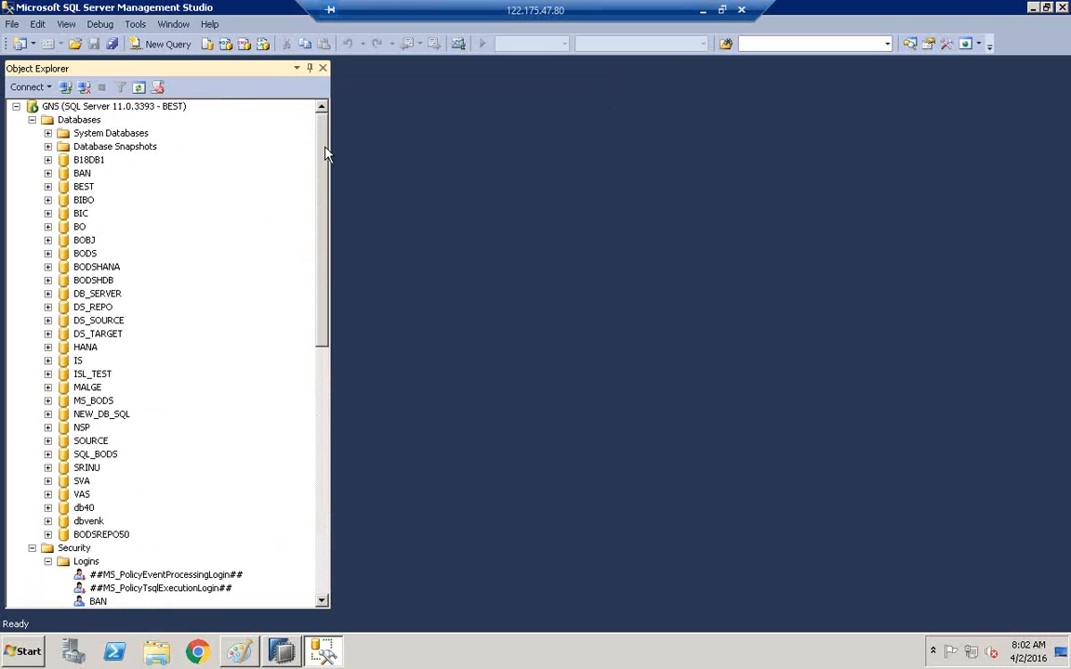
{"action": "left_click", "coordinate": [32, 548]}
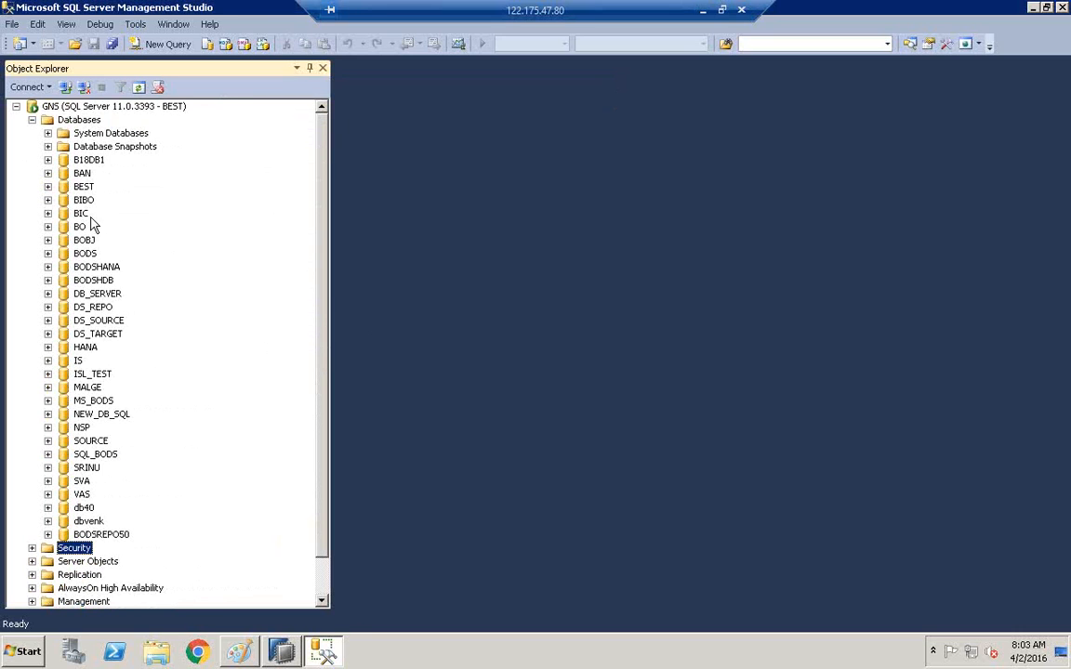
{"action": "left_click", "coordinate": [71, 121]}
{"action": "right_click", "coordinate": [71, 125]}
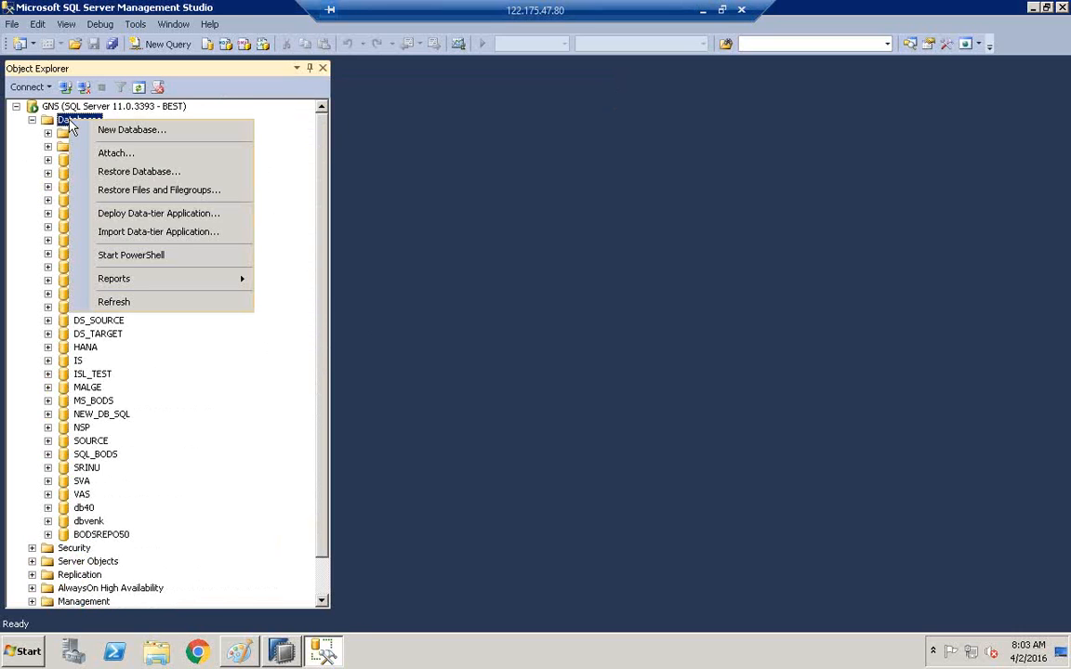
{"action": "left_click", "coordinate": [114, 303]}
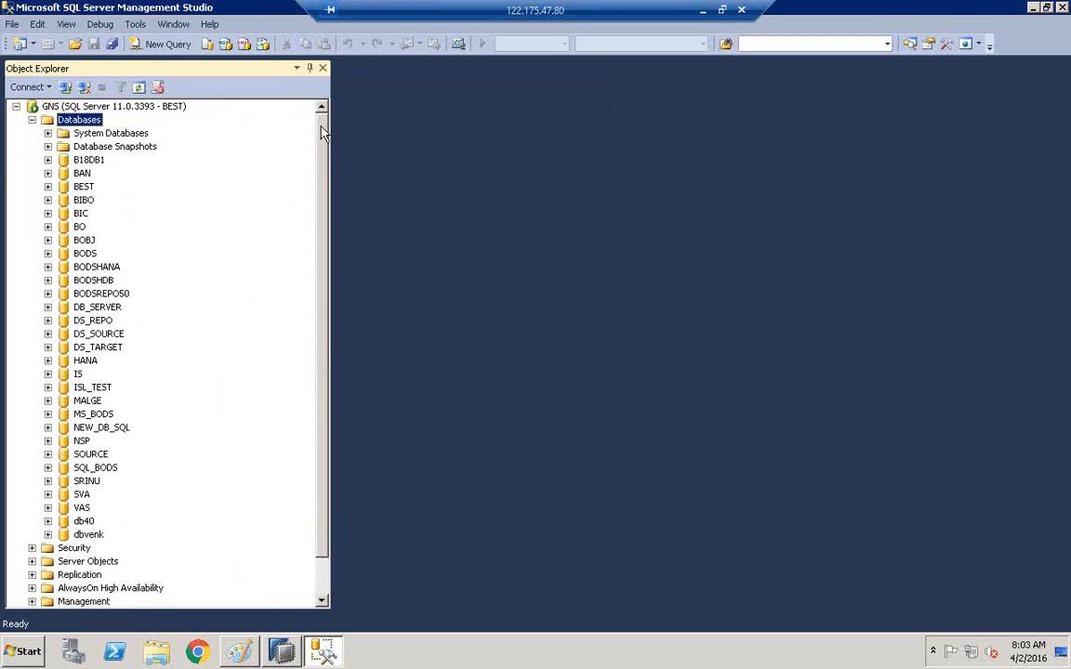
{"action": "left_click_drag", "start_coordinate": [322, 196], "coordinate": [323, 208]}
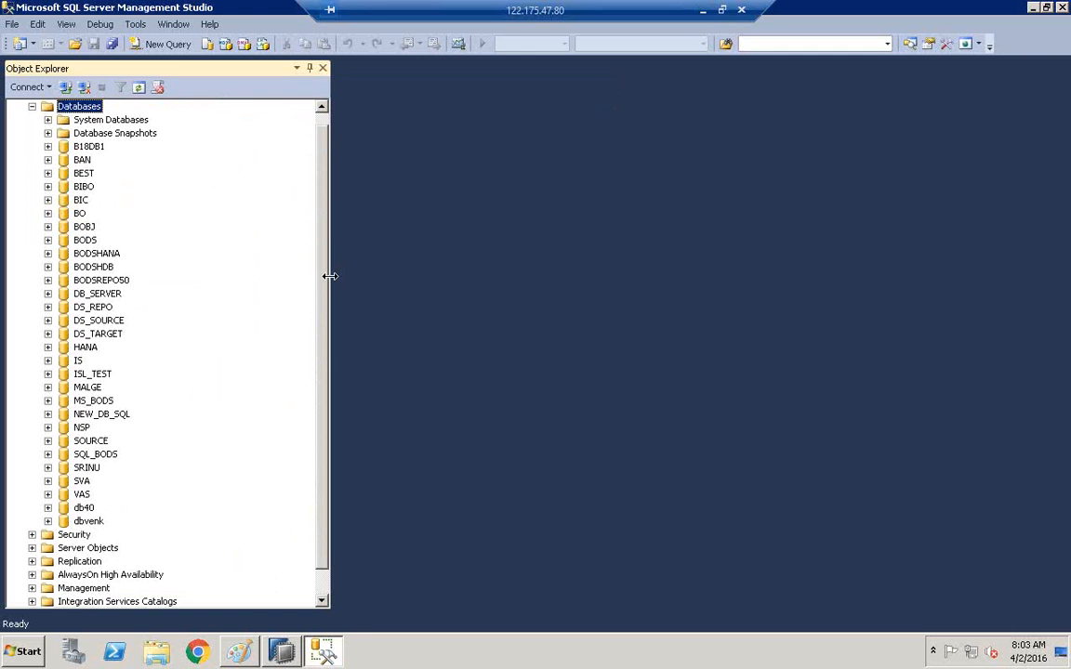
Expand BODSREPO50 > Tables and browse the dbo.AL_ repository tables.
{"action": "left_click_drag", "start_coordinate": [330, 277], "coordinate": [395, 275]}
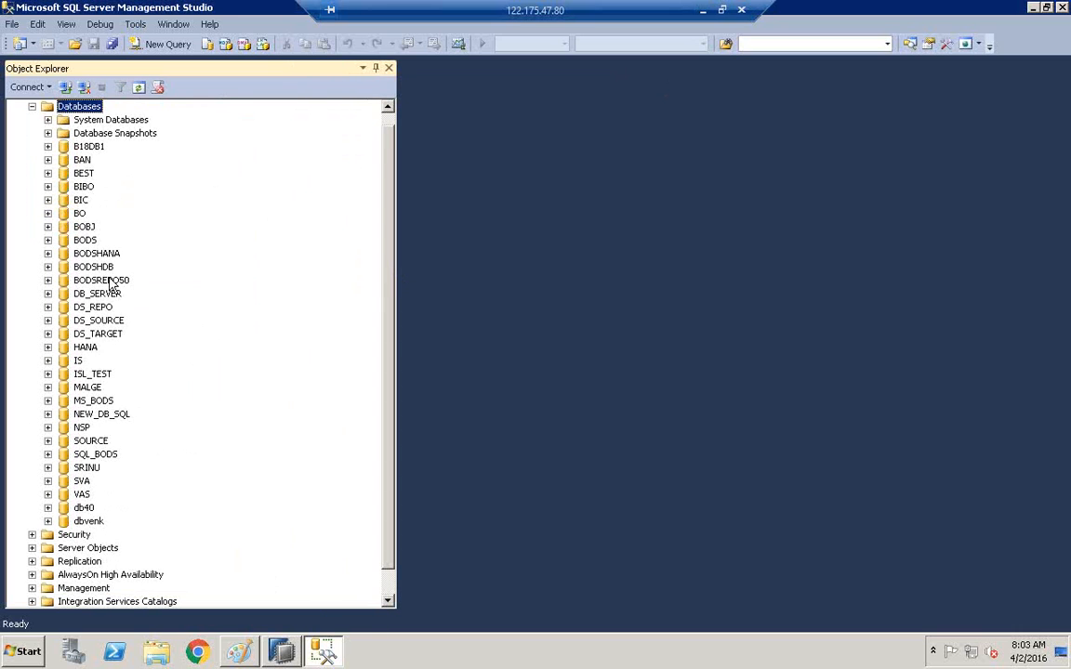
{"action": "left_click", "coordinate": [104, 281]}
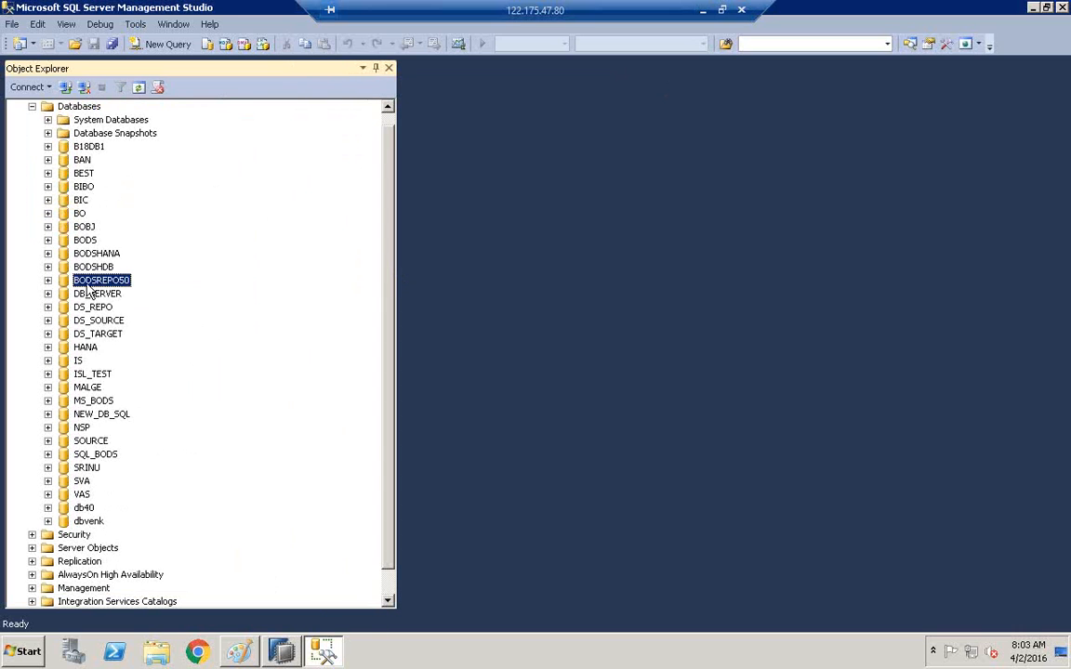
{"action": "left_click", "coordinate": [49, 280]}
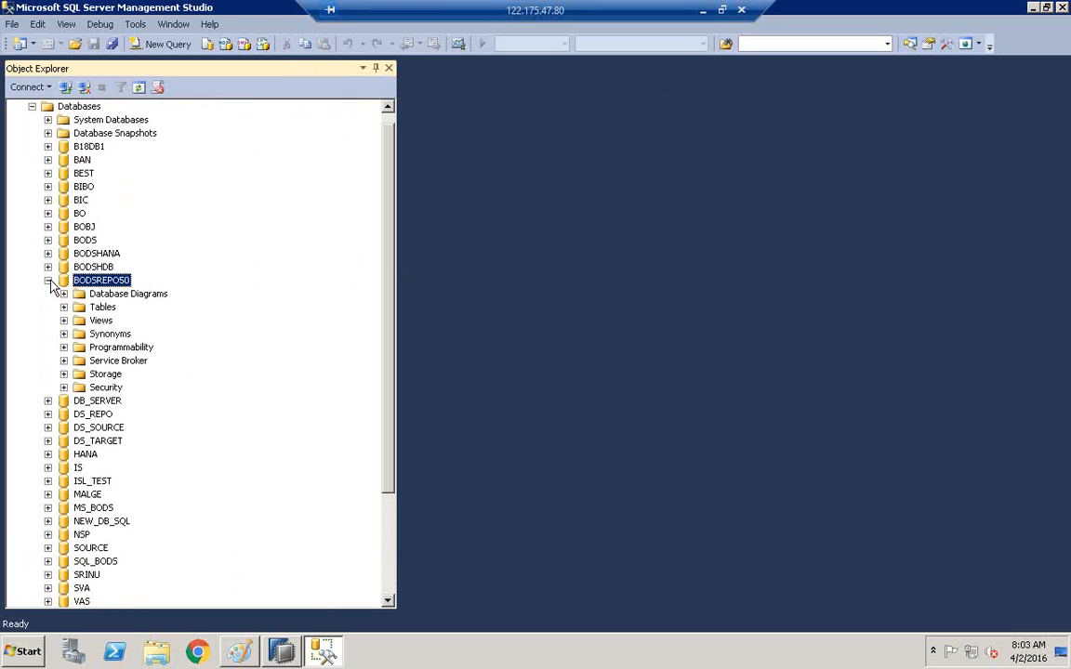
{"action": "left_click", "coordinate": [100, 308]}
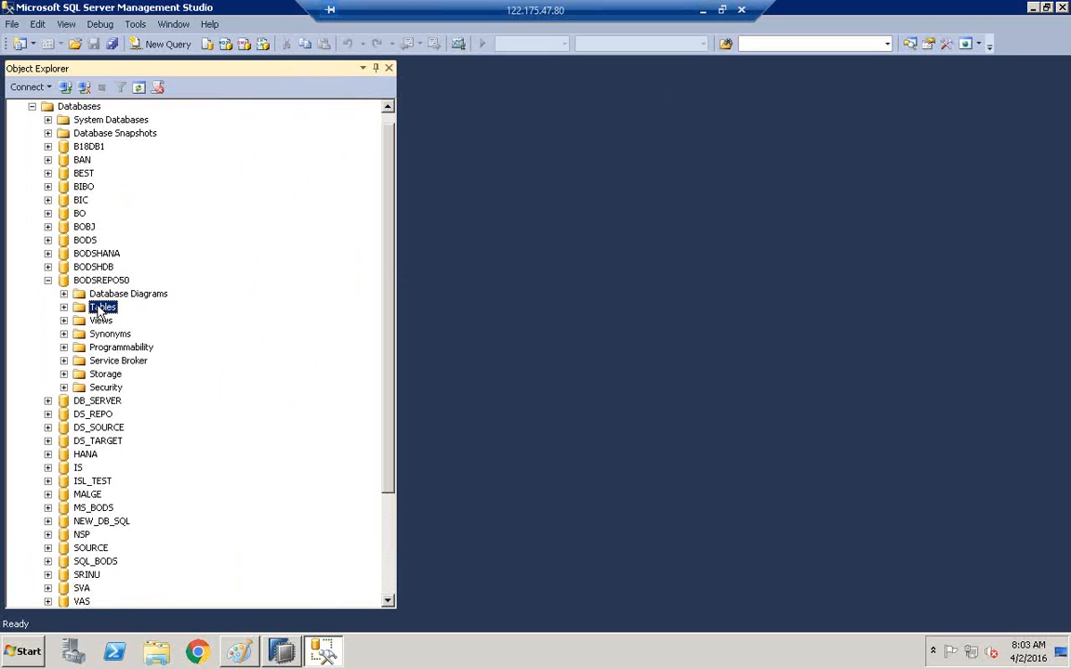
{"action": "left_click", "coordinate": [64, 308]}
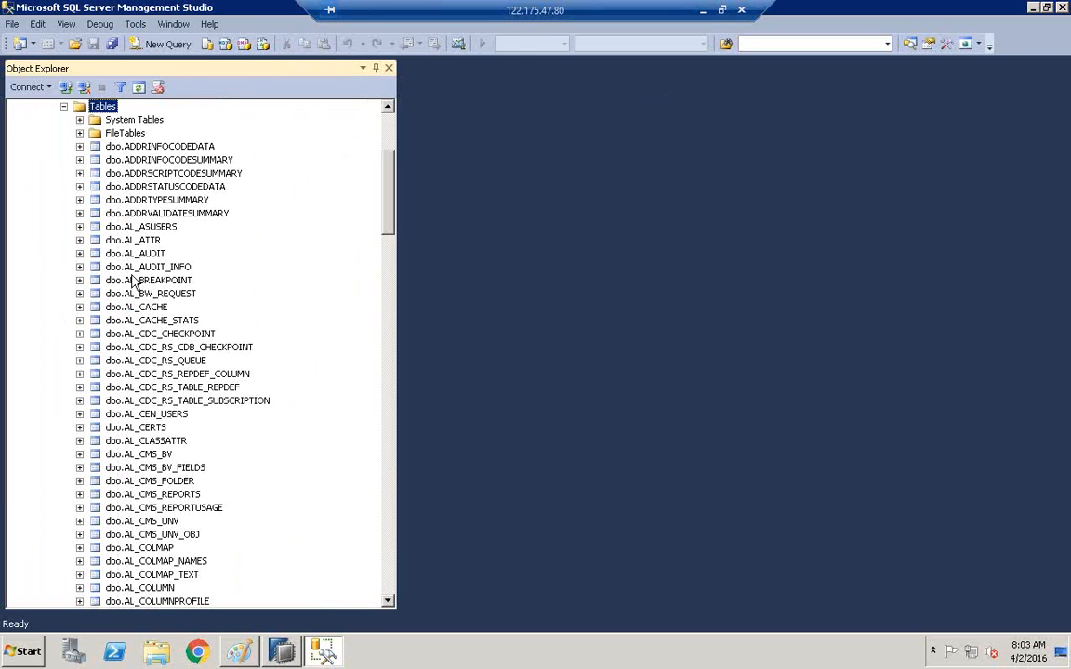
{"action": "left_click", "coordinate": [158, 149]}
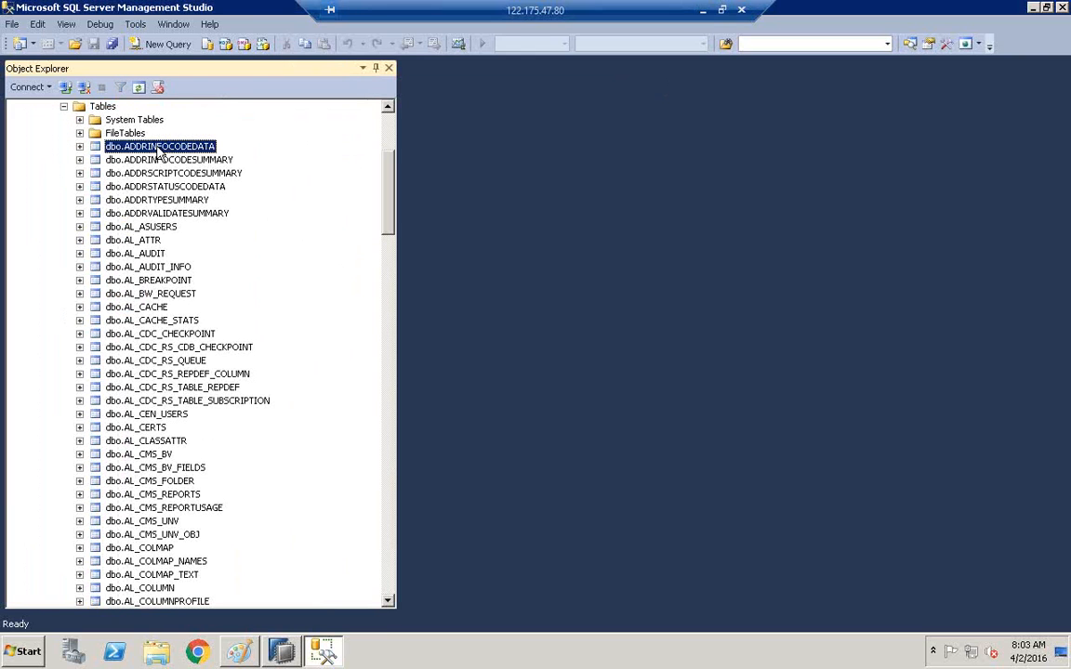
{"action": "key", "text": "Down"}
{"action": "key", "text": "Down"}
{"action": "key", "text": "Down"}
{"action": "key", "text": "Down"}
{"action": "key", "text": "Down"}
{"action": "key", "text": "Down"}
{"action": "key", "text": "Down"}
{"action": "key", "text": "Down"}
{"action": "key", "text": "Down"}
{"action": "key", "text": "Down"}
{"action": "key", "text": "Down"}
{"action": "key", "text": "Down"}
{"action": "key", "text": "Down"}
{"action": "key", "text": "Down"}
{"action": "key", "text": "Down"}
{"action": "key", "text": "Down"}
{"action": "key", "text": "Down"}
{"action": "key", "text": "Down"}
{"action": "key", "text": "Down"}
{"action": "key", "text": "Down"}
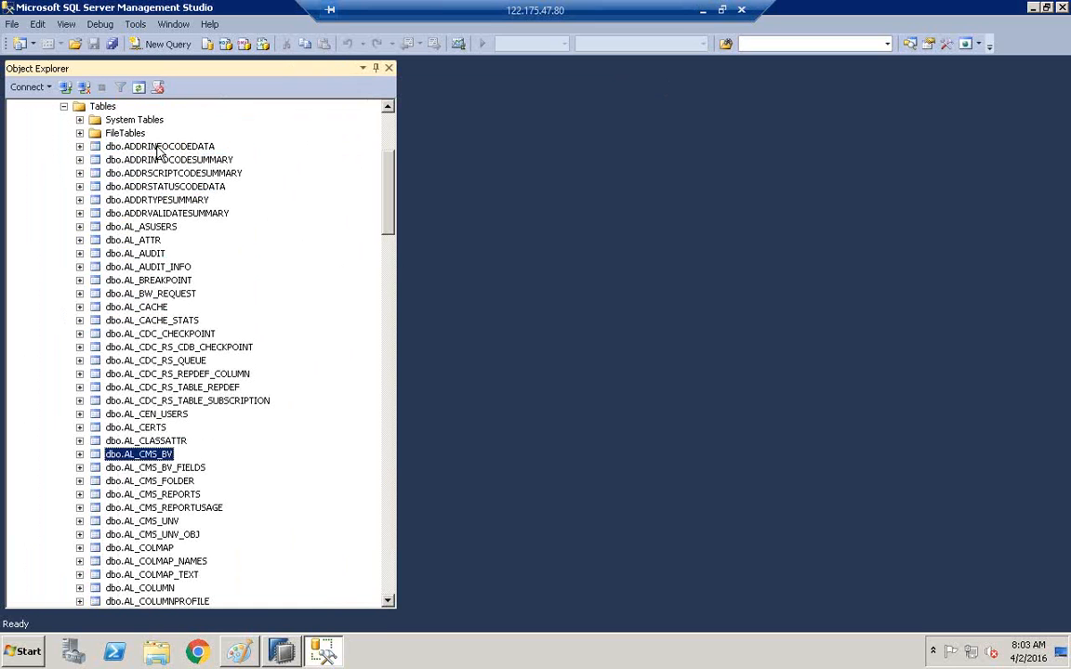
{"action": "key", "text": "Down"}
{"action": "key", "text": "Down"}
{"action": "key", "text": "Down"}
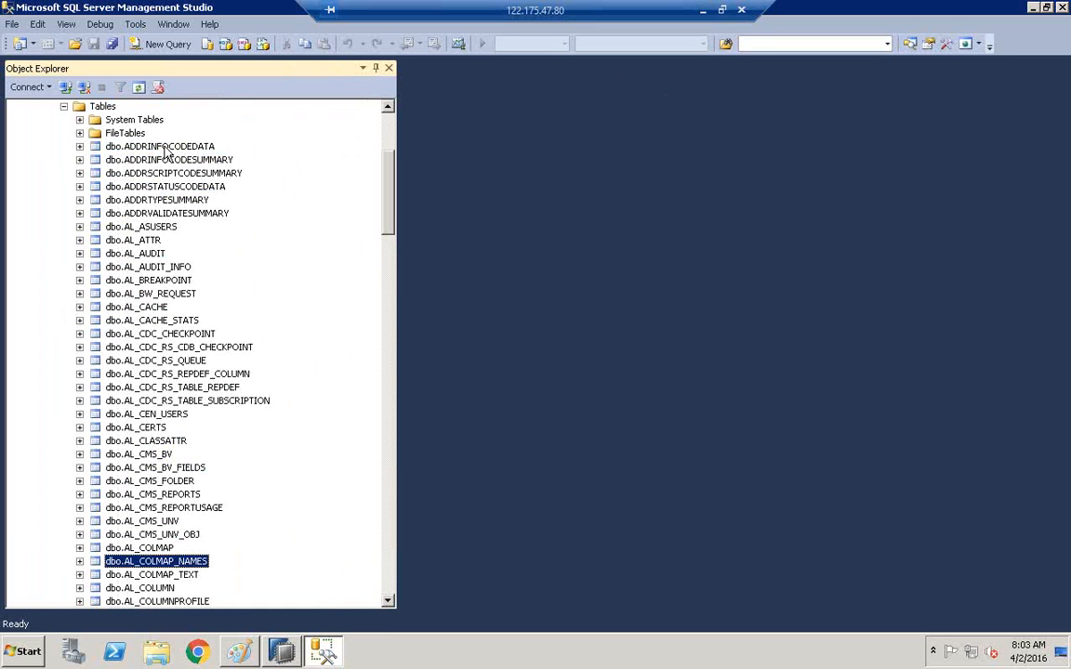
{"action": "left_click_drag", "start_coordinate": [390, 215], "coordinate": [389, 457]}
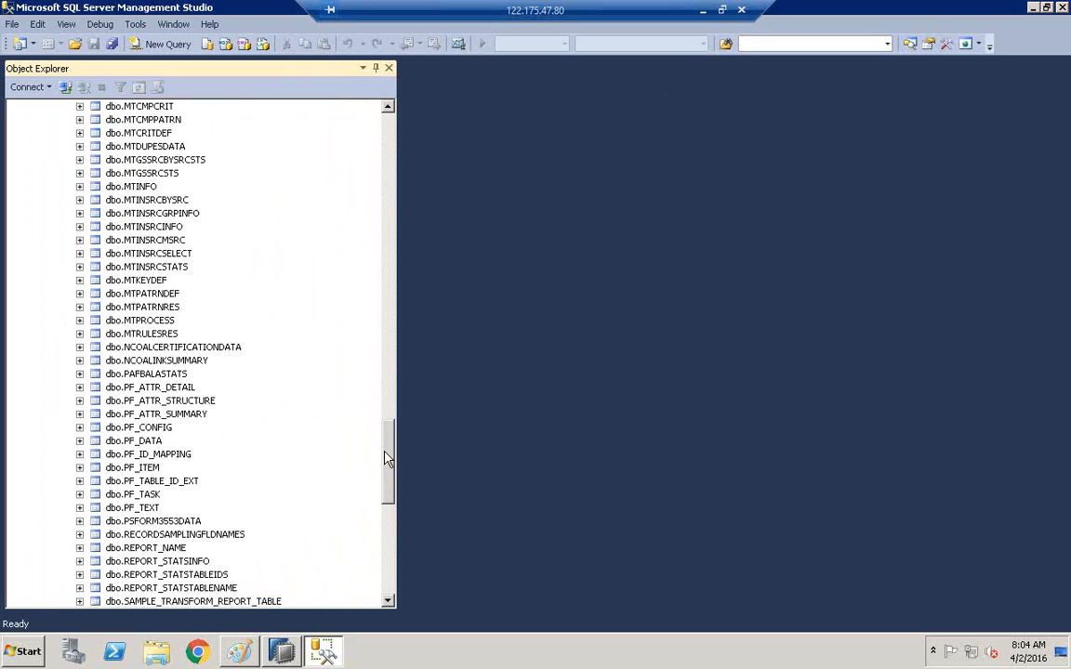
{"action": "left_click_drag", "start_coordinate": [390, 454], "coordinate": [389, 177]}
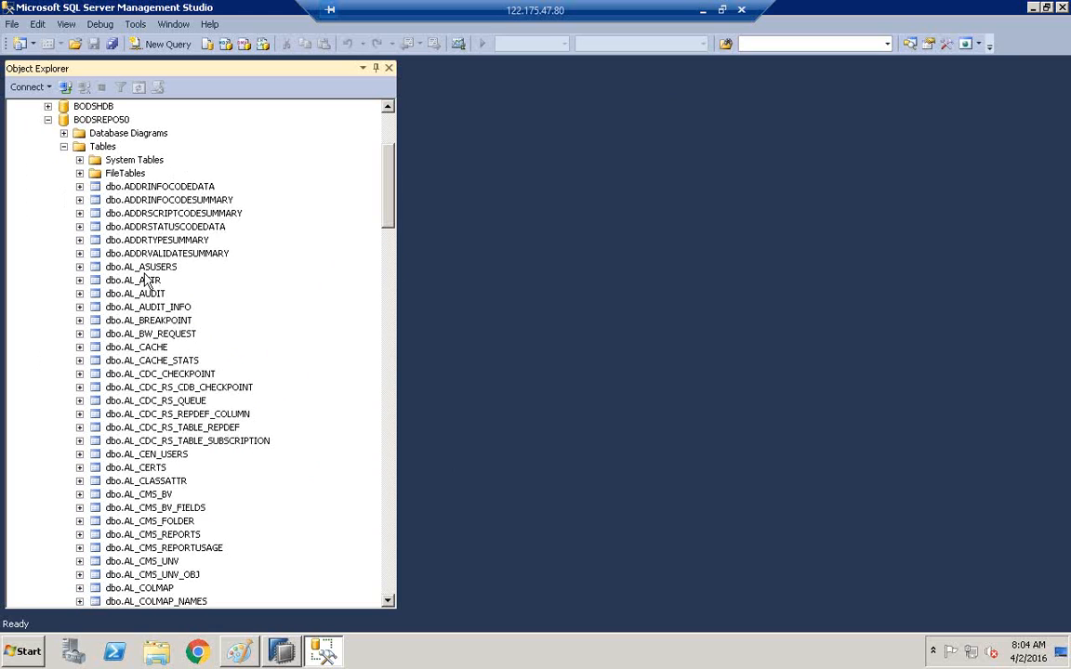
Launch Data Services Repository Manager from Start > All Programs > SAP Data Services 4.2.
{"action": "left_click", "coordinate": [24, 654]}
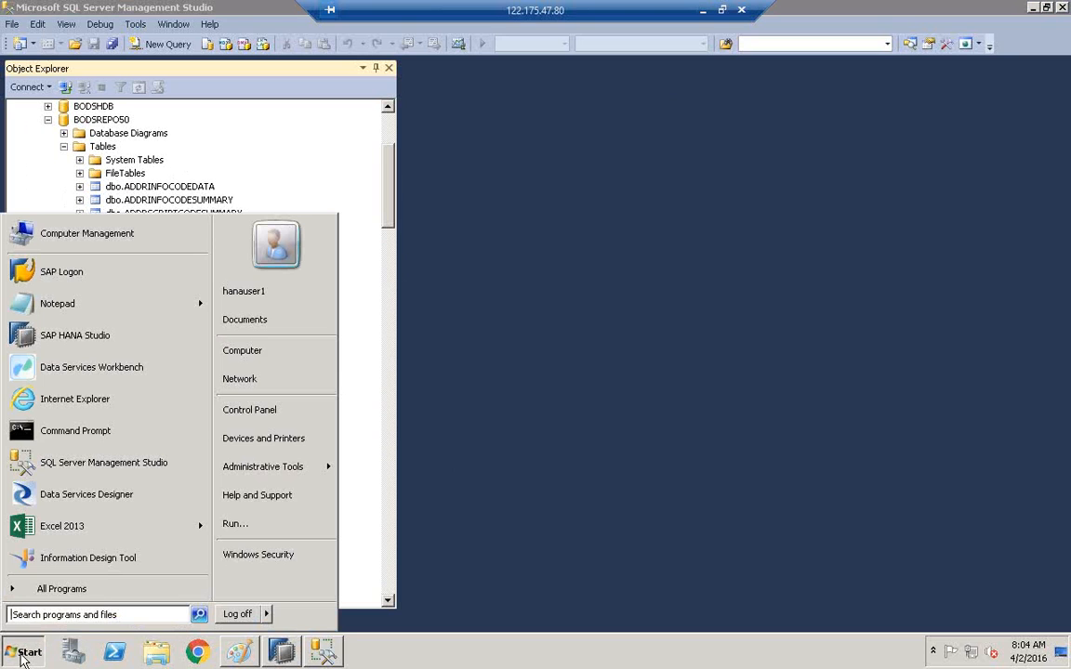
{"action": "left_click", "coordinate": [42, 592]}
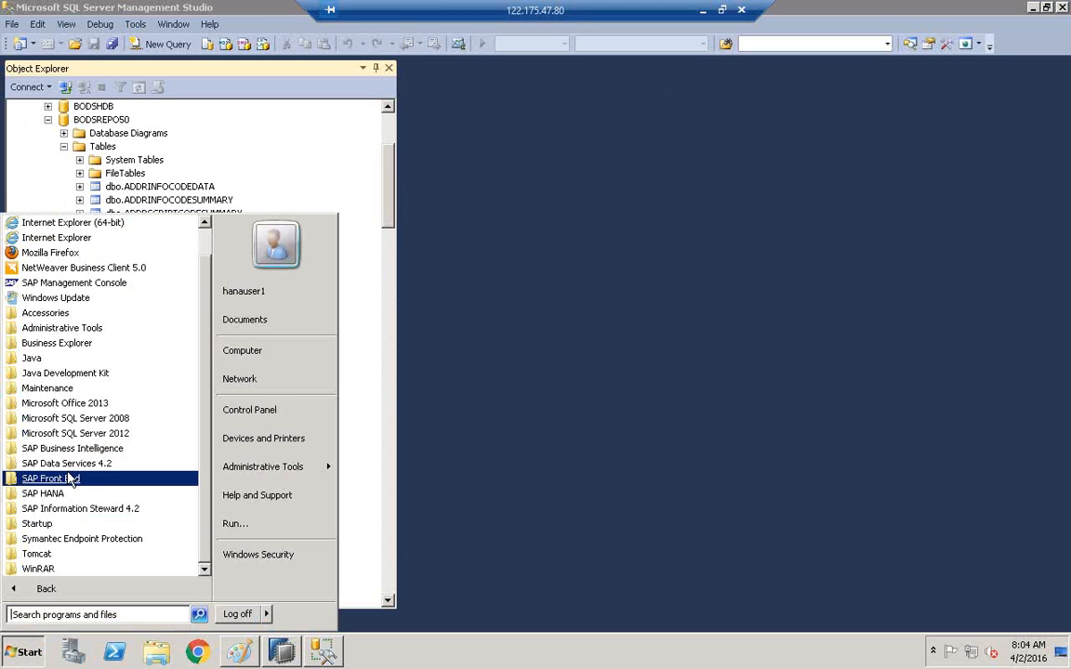
{"action": "left_click", "coordinate": [44, 493]}
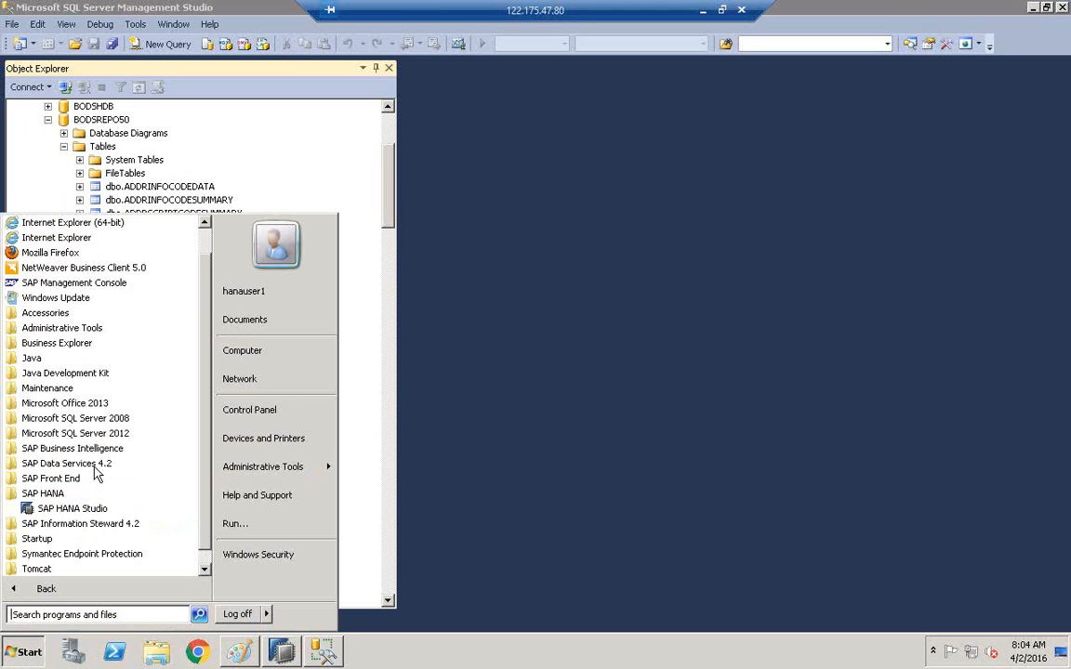
{"action": "left_click", "coordinate": [53, 467]}
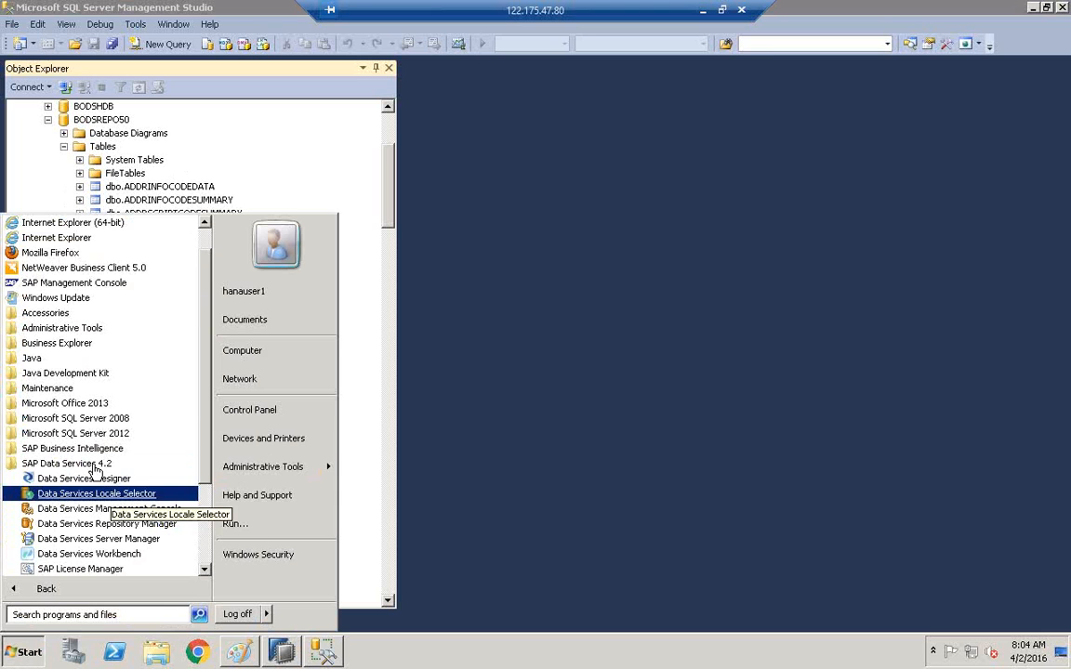
{"action": "left_click", "coordinate": [107, 526]}
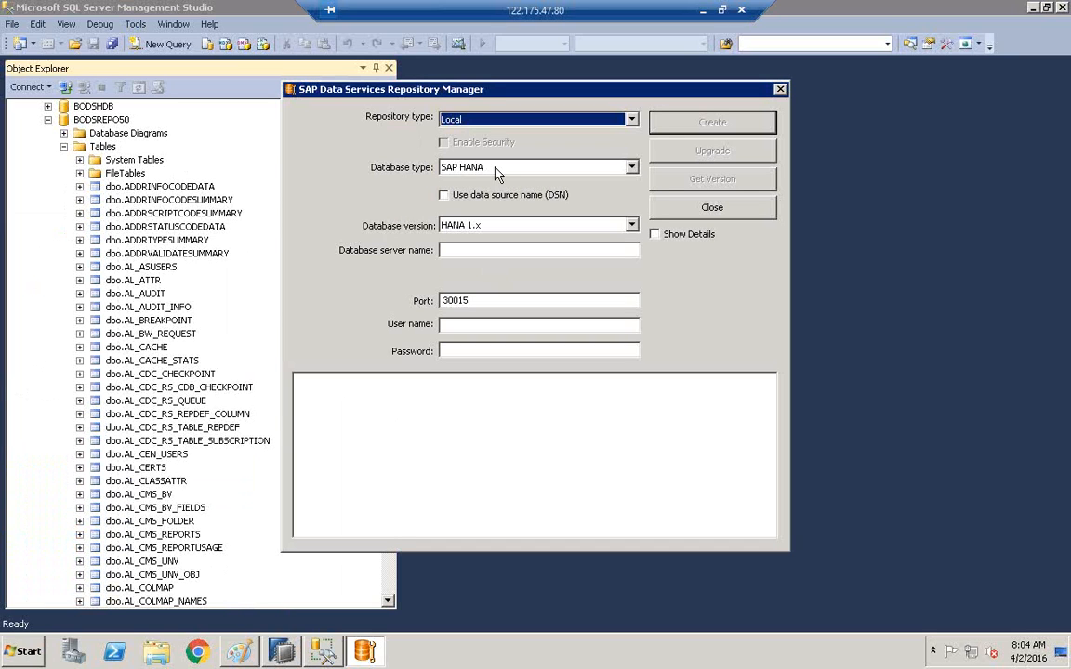
Enter HANA server saphana, user name best and the user's password.
{"action": "left_click", "coordinate": [453, 252]}
{"action": "type", "text": "saphana"}
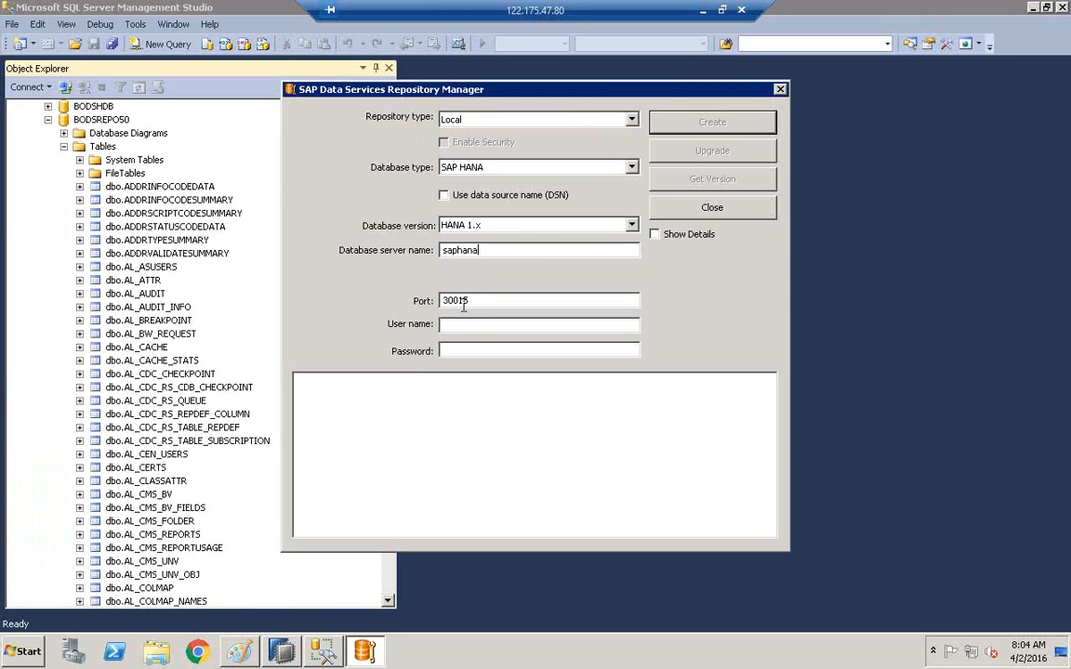
{"action": "left_click", "coordinate": [461, 324]}
{"action": "type", "text": "best"}
{"action": "key", "text": "Tab"}
{"action": "type", "text": "****"}
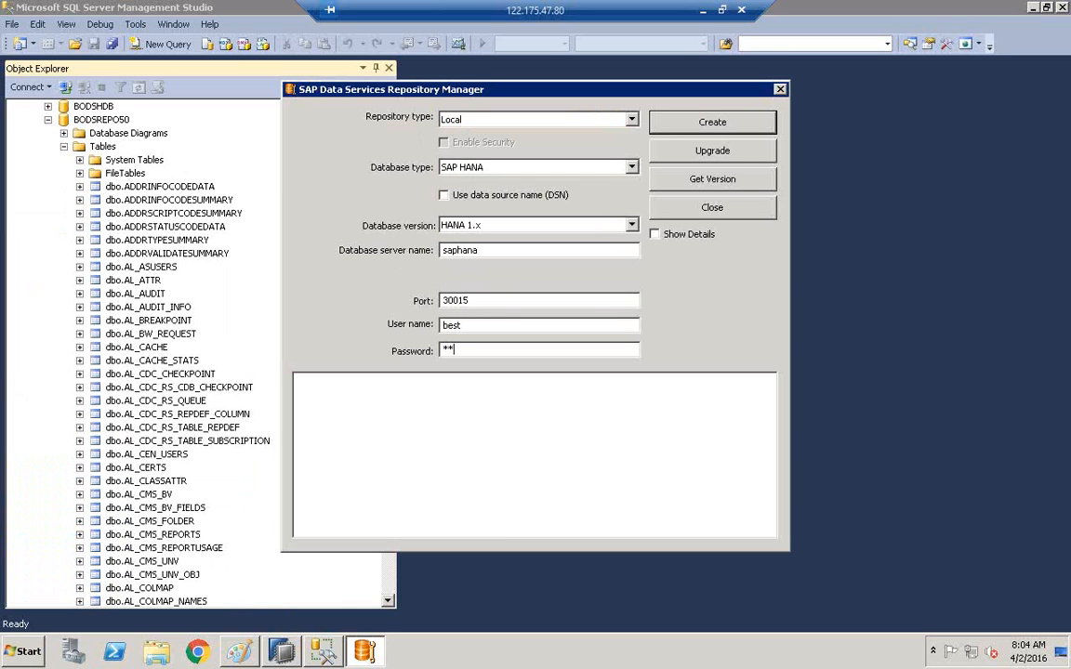
{"action": "key", "text": "BackSpace"}
{"action": "key", "text": "BackSpace"}
{"action": "key", "text": "BackSpace"}
{"action": "key", "text": "BackSpace"}
{"action": "type", "text": "**********"}
Create the repository, confirming overwrite of the existing saphana repository.
{"action": "left_click", "coordinate": [723, 123]}
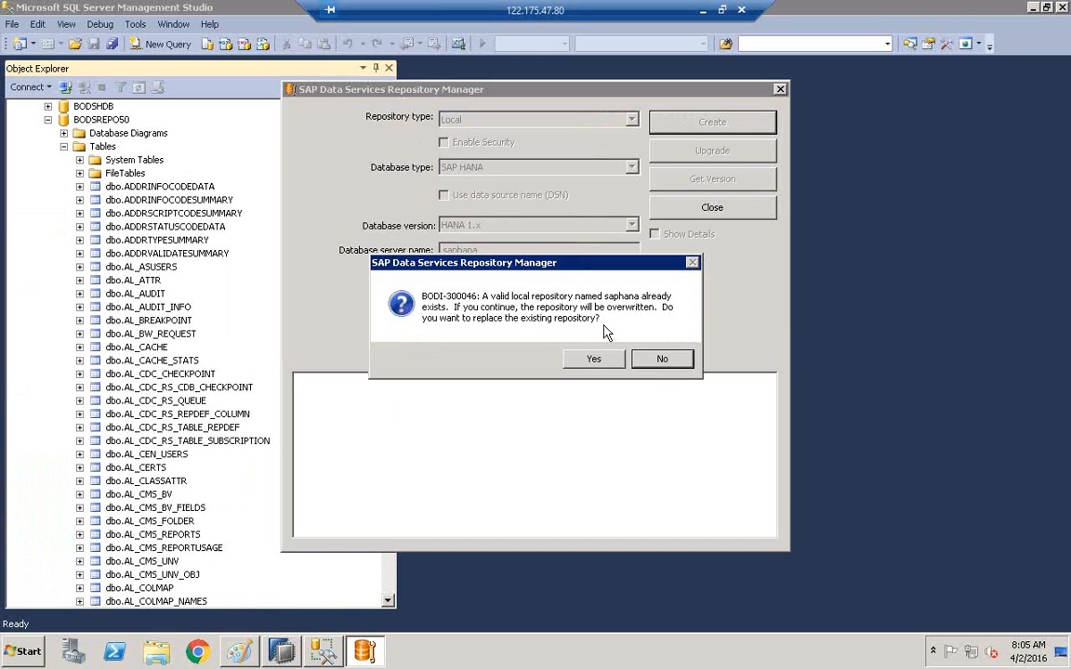
{"action": "left_click", "coordinate": [594, 359]}
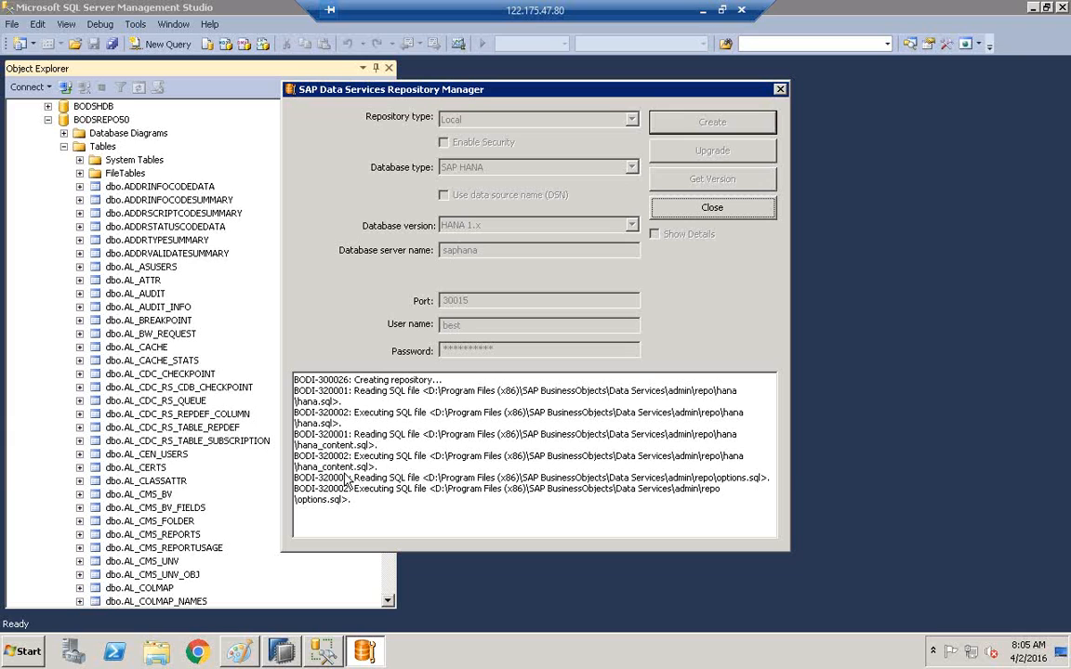
{"action": "left_click", "coordinate": [284, 654]}
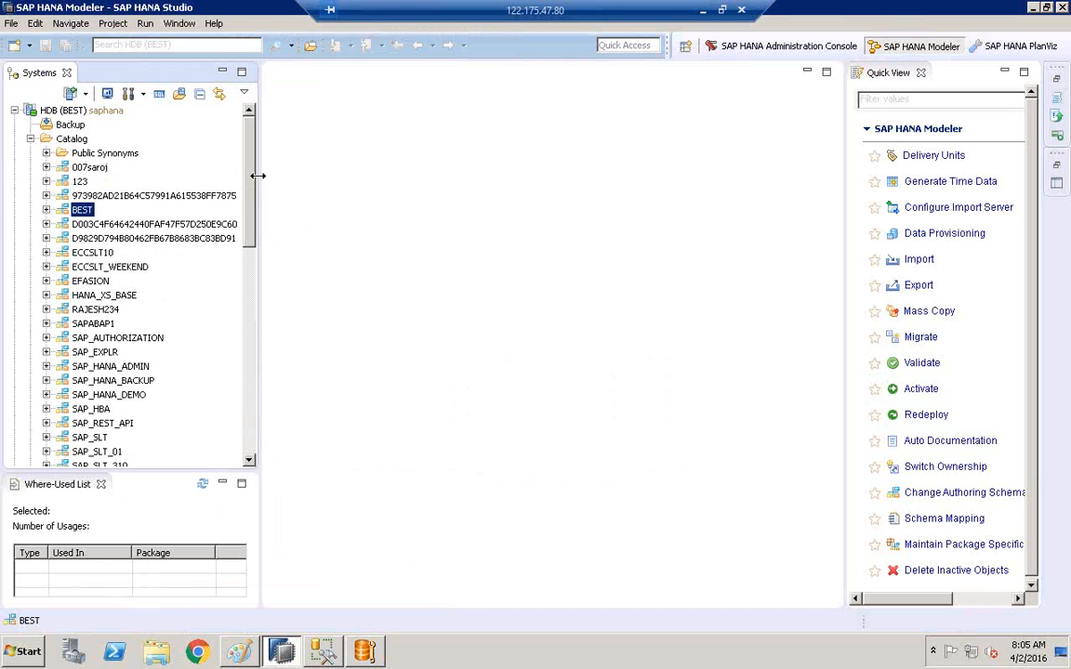
Expand the BEST schema's Tables folder in a widened Systems panel.
{"action": "left_click_drag", "start_coordinate": [258, 183], "coordinate": [361, 172]}
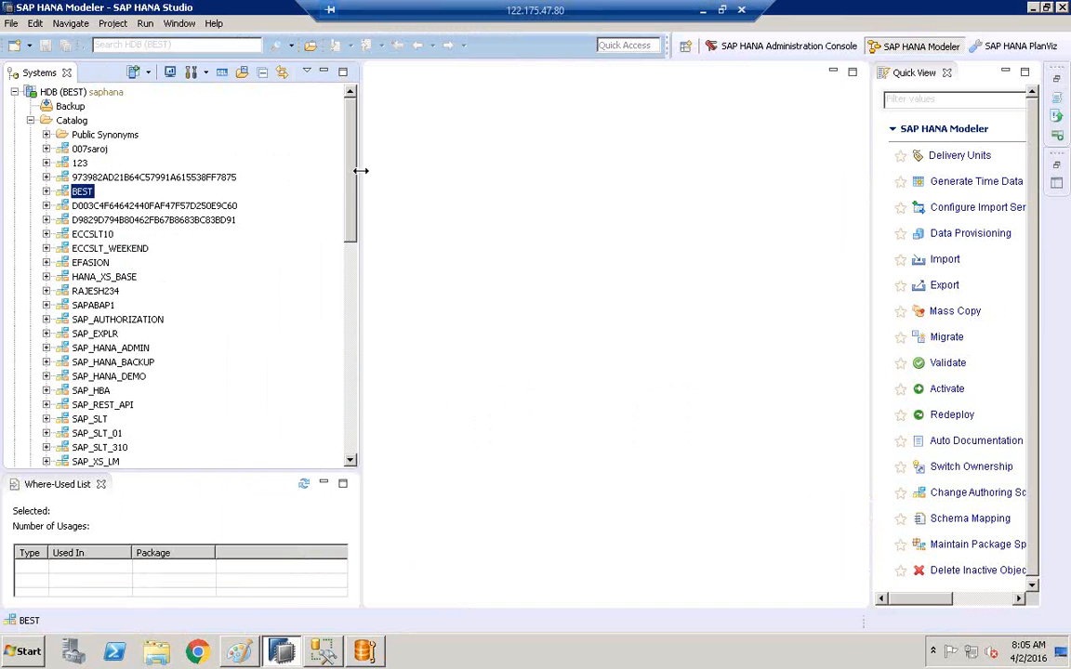
{"action": "left_click", "coordinate": [47, 190]}
{"action": "left_click", "coordinate": [80, 193]}
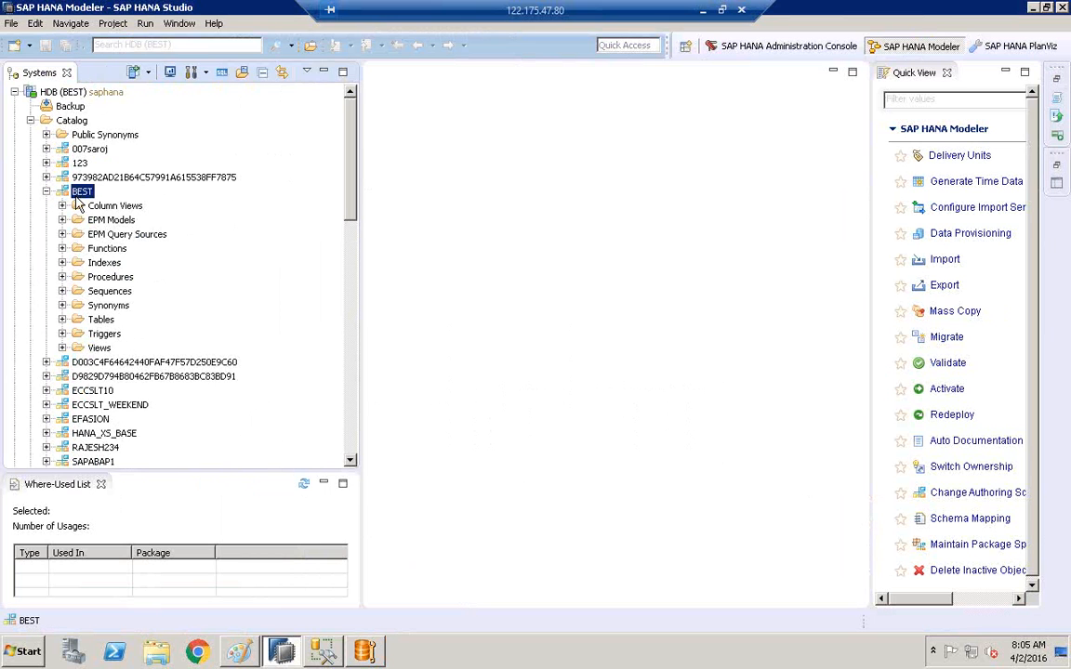
{"action": "left_click", "coordinate": [62, 318]}
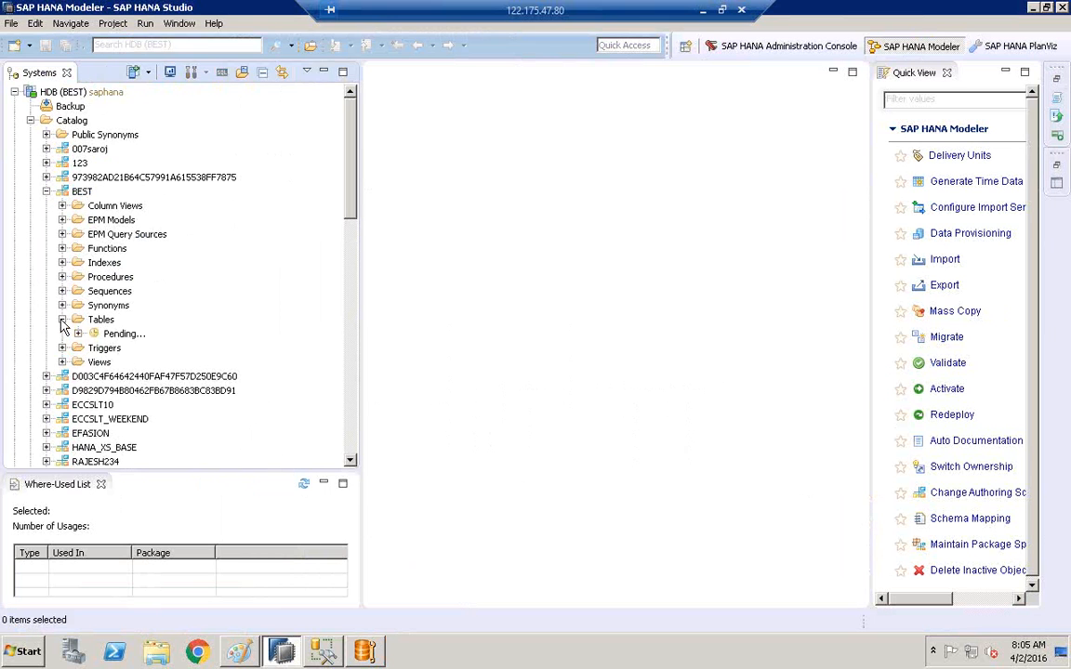
{"action": "left_click_drag", "start_coordinate": [359, 251], "coordinate": [510, 240]}
Shift-select down the repository tables from ADDRINFOCODEDATA, then reselect ADDRINFOCODEDATA alone.
{"action": "left_click", "coordinate": [125, 336]}
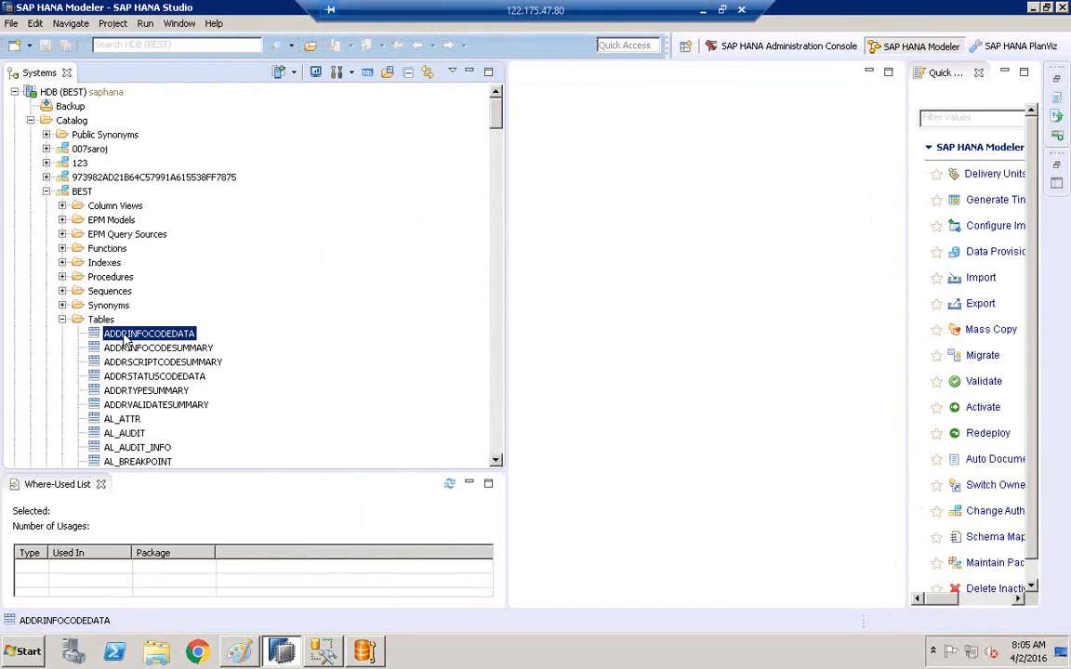
{"action": "key", "text": "shift+Down"}
{"action": "key", "text": "shift+Down"}
{"action": "key", "text": "shift+Down"}
{"action": "key", "text": "shift+Down"}
{"action": "key", "text": "shift+Down"}
{"action": "key", "text": "shift+Down"}
{"action": "key", "text": "shift+Down"}
{"action": "key", "text": "shift+Down"}
{"action": "key", "text": "shift+Down"}
{"action": "key", "text": "shift+Down"}
{"action": "key", "text": "shift+Down"}
{"action": "key", "text": "shift+Down"}
{"action": "key", "text": "shift+Down"}
{"action": "key", "text": "shift+Down"}
{"action": "key", "text": "shift+Down"}
{"action": "key", "text": "shift+Down"}
{"action": "key", "text": "shift+Down"}
{"action": "key", "text": "shift+Down"}
{"action": "key", "text": "shift+Down"}
{"action": "key", "text": "shift+Down"}
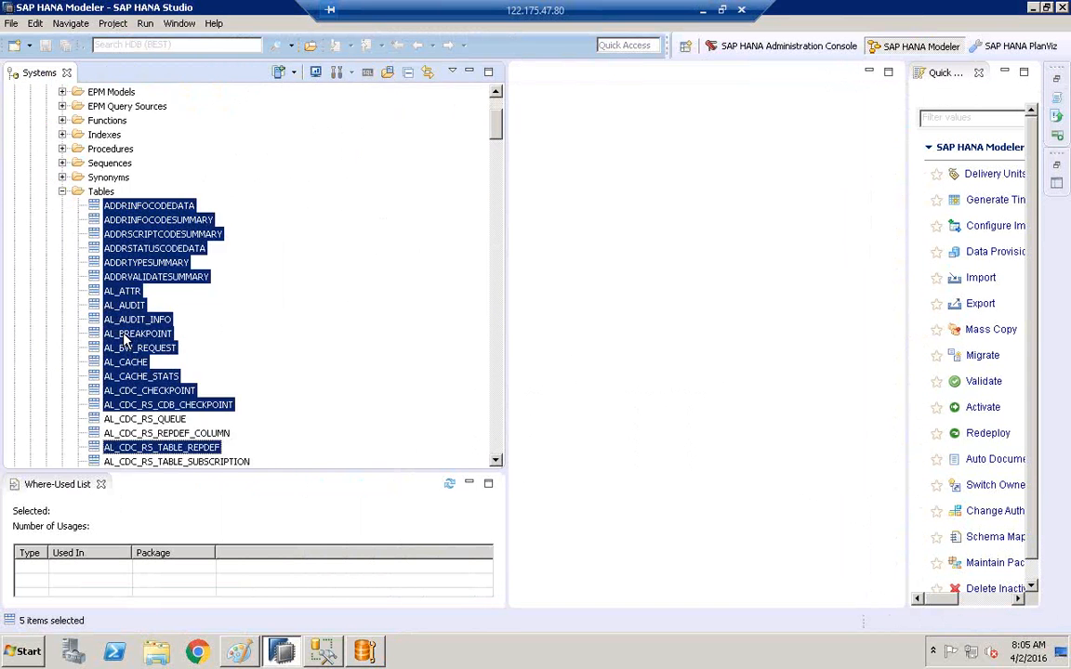
{"action": "key", "text": "shift+Down"}
{"action": "key", "text": "shift+Down"}
{"action": "key", "text": "shift+Down"}
{"action": "key", "text": "shift+Down"}
{"action": "key", "text": "shift+Down"}
{"action": "key", "text": "shift+Down"}
{"action": "key", "text": "shift+Down"}
{"action": "key", "text": "shift+Down"}
{"action": "key", "text": "shift+Down"}
{"action": "key", "text": "shift+Down"}
{"action": "key", "text": "shift+Down"}
{"action": "key", "text": "shift+Down"}
{"action": "key", "text": "shift+Down"}
{"action": "key", "text": "shift+Down"}
{"action": "key", "text": "shift+Down"}
{"action": "key", "text": "shift+Down"}
{"action": "key", "text": "shift+Down"}
{"action": "key", "text": "shift+Down"}
{"action": "key", "text": "shift+Down"}
{"action": "key", "text": "shift+Down"}
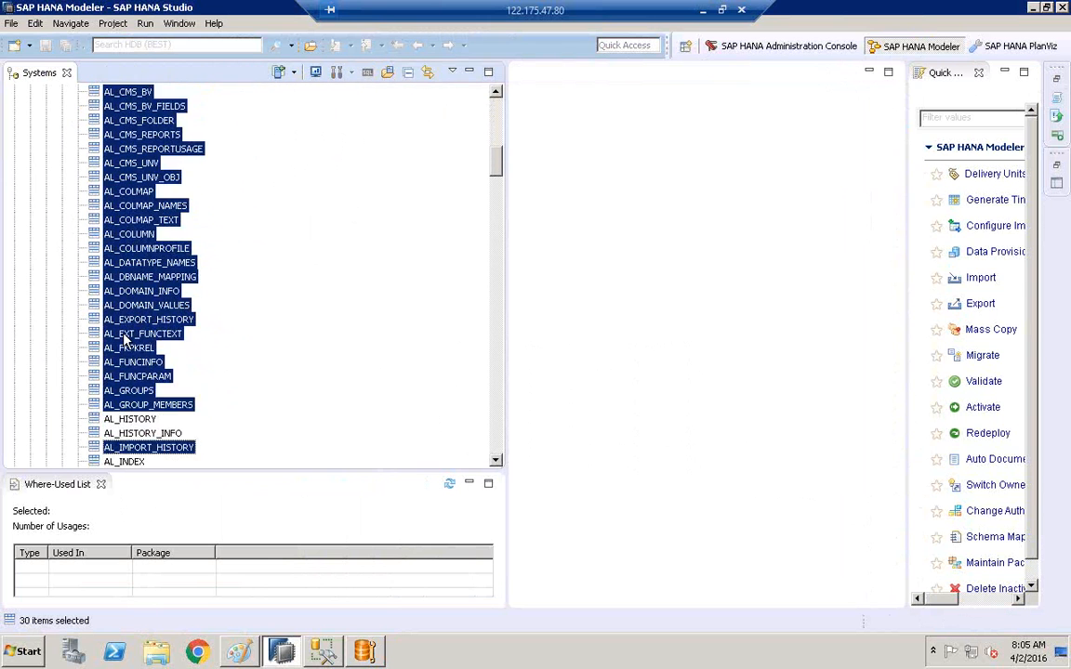
{"action": "scroll", "coordinate": [124, 340], "scroll_direction": "down", "scroll_amount": 15}
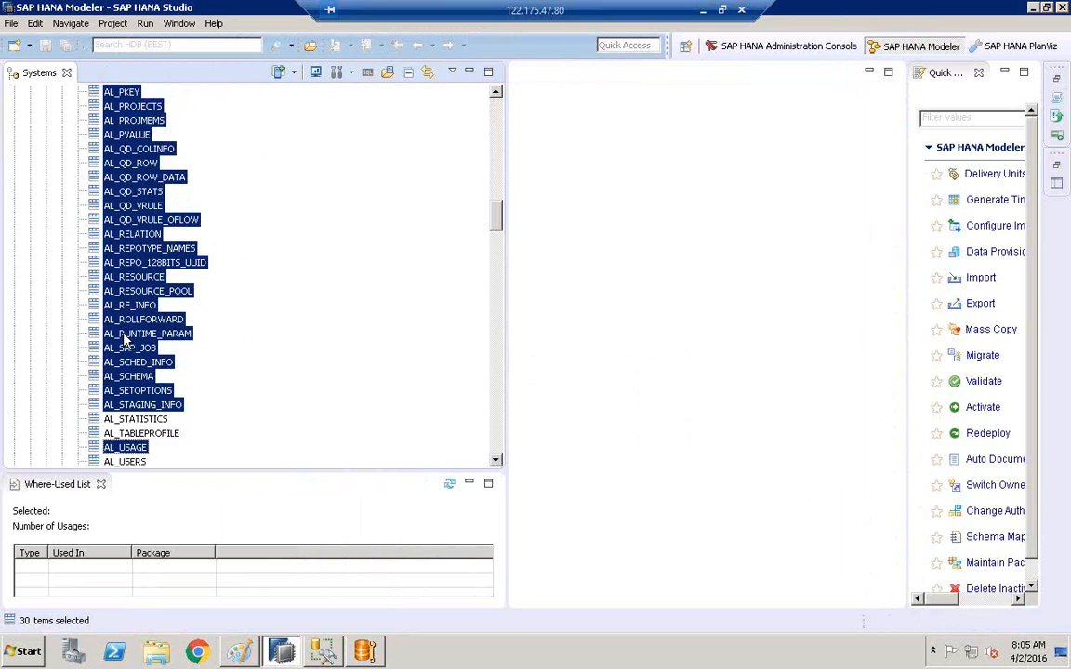
{"action": "key", "text": "shift+Down"}
{"action": "key", "text": "shift+Down"}
{"action": "key", "text": "shift+Down"}
{"action": "key", "text": "shift+Down"}
{"action": "key", "text": "shift+Down"}
{"action": "key", "text": "shift+Down"}
{"action": "key", "text": "shift+Down"}
{"action": "key", "text": "shift+Down"}
{"action": "key", "text": "shift+Down"}
{"action": "key", "text": "shift+Down"}
{"action": "key", "text": "shift+Down"}
{"action": "key", "text": "shift+Down"}
{"action": "key", "text": "shift+Down"}
{"action": "key", "text": "shift+Down"}
{"action": "key", "text": "shift+Down"}
{"action": "key", "text": "shift+Down"}
{"action": "key", "text": "shift+Down"}
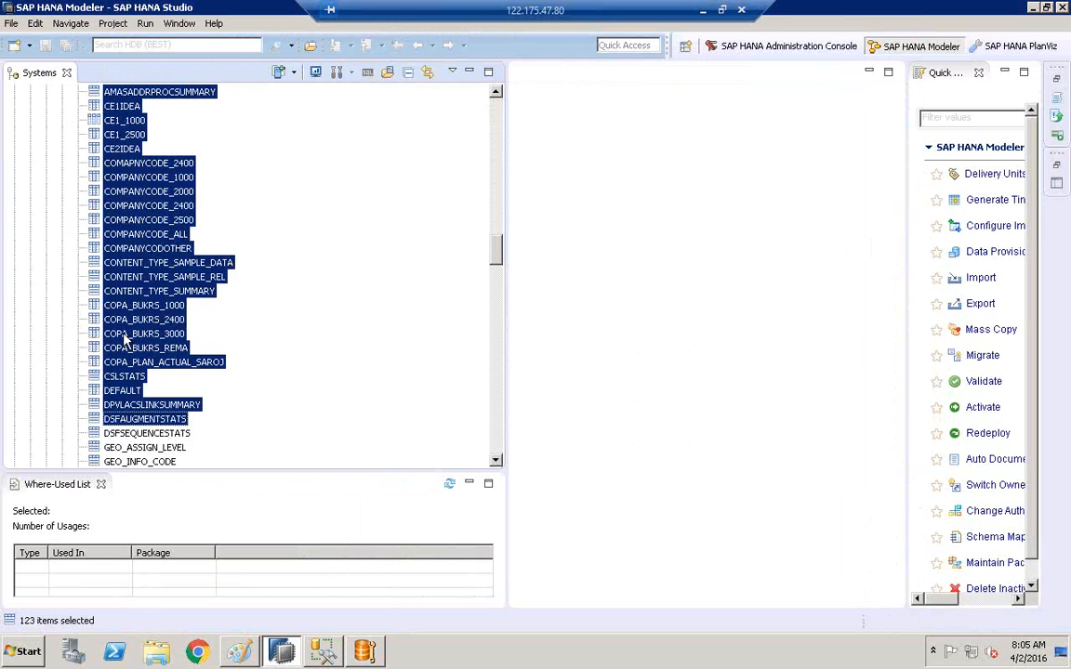
{"action": "key", "text": "shift+Up"}
{"action": "key", "text": "shift+Up"}
{"action": "key", "text": "shift+Up"}
{"action": "key", "text": "shift+Up"}
{"action": "key", "text": "shift+Up"}
{"action": "key", "text": "shift+Up"}
{"action": "key", "text": "shift+Up"}
{"action": "key", "text": "shift+Up"}
{"action": "key", "text": "shift+Up"}
{"action": "key", "text": "shift+Up"}
{"action": "key", "text": "shift+Up"}
{"action": "key", "text": "shift+Up"}
{"action": "key", "text": "shift+Up"}
{"action": "key", "text": "shift+Up"}
{"action": "key", "text": "shift+Up"}
{"action": "key", "text": "shift+Up"}
{"action": "key", "text": "shift+Up"}
{"action": "key", "text": "shift+Up"}
{"action": "key", "text": "shift+Up"}
{"action": "key", "text": "shift+Up"}
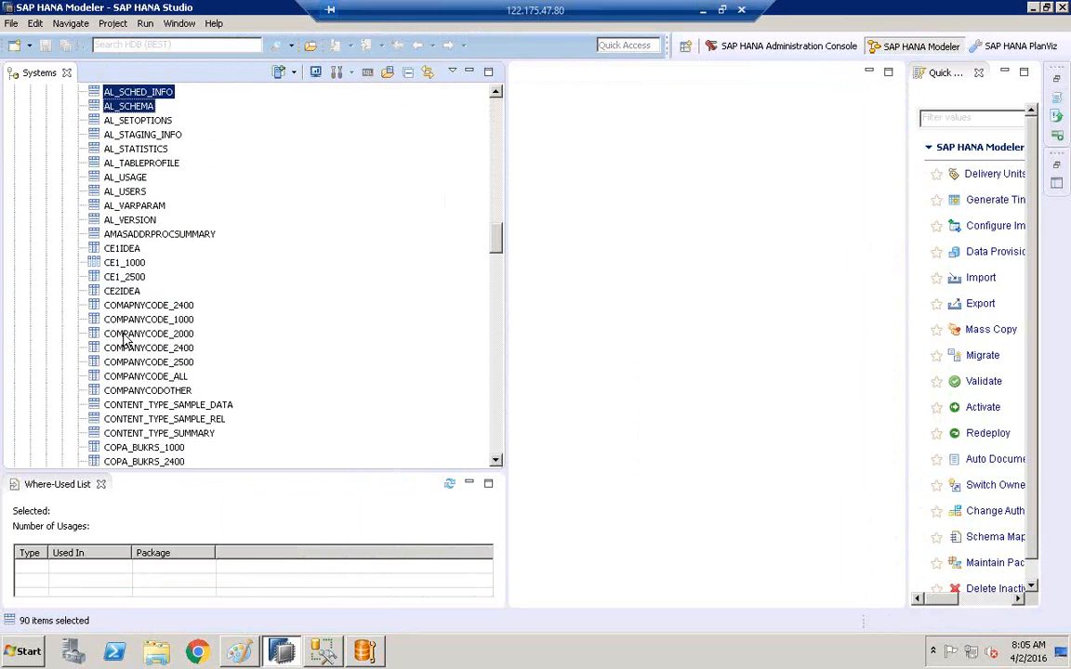
{"action": "key", "text": "shift+Down"}
{"action": "key", "text": "shift+Down"}
{"action": "key", "text": "shift+Down"}
{"action": "key", "text": "shift+Down"}
{"action": "key", "text": "shift+Down"}
{"action": "key", "text": "shift+Down"}
{"action": "key", "text": "shift+Down"}
{"action": "key", "text": "shift+Down"}
{"action": "key", "text": "shift+Down"}
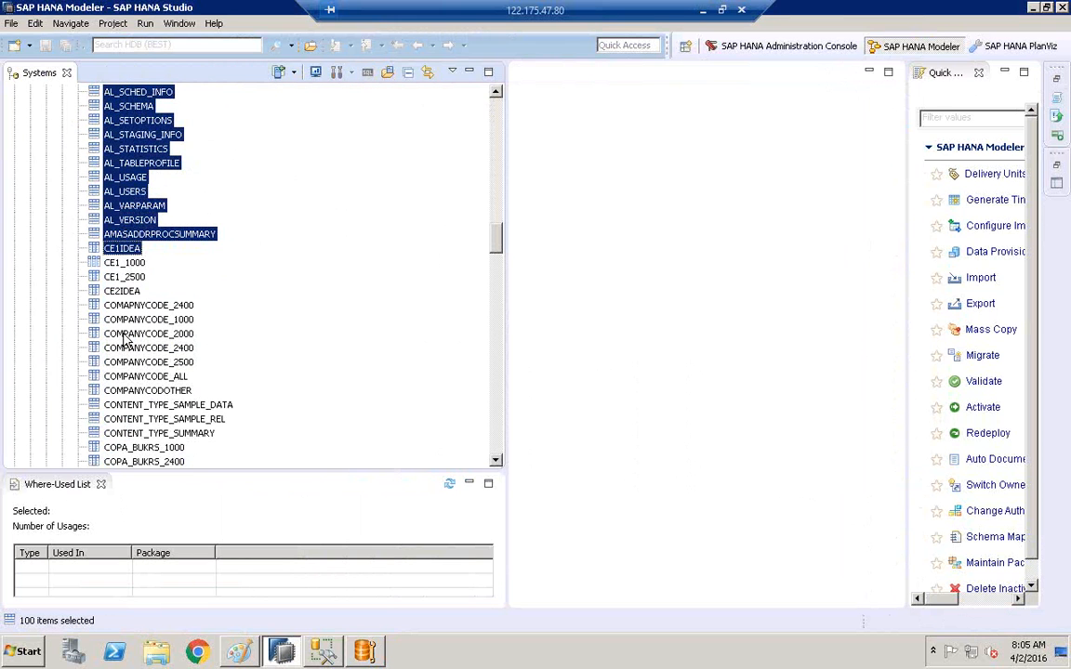
{"action": "key", "text": "shift+Up"}
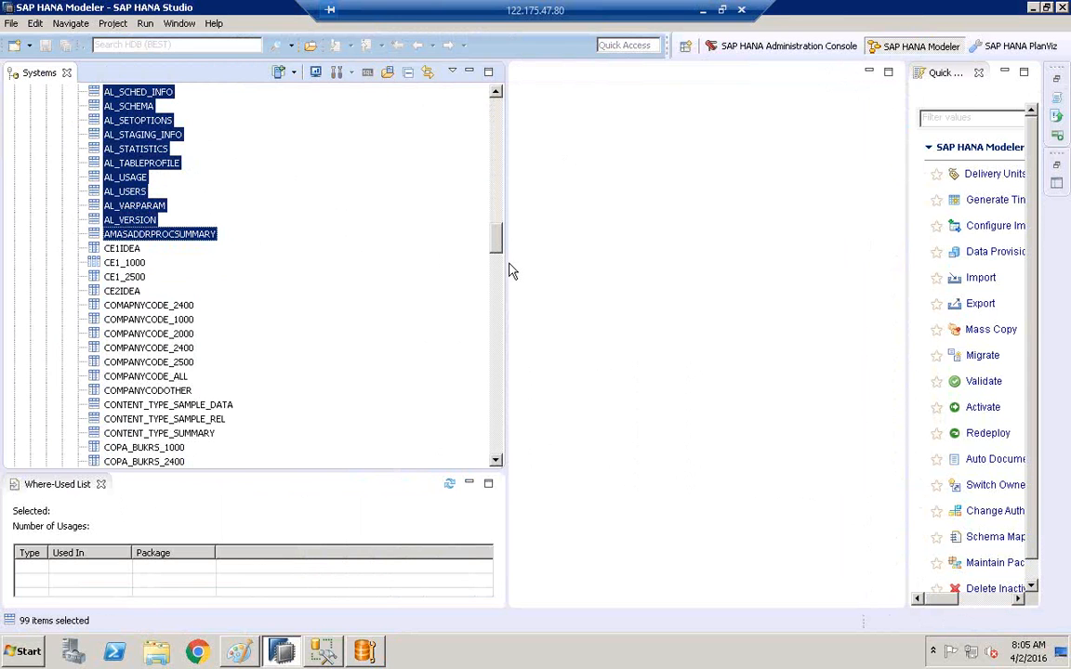
{"action": "left_click_drag", "start_coordinate": [499, 231], "coordinate": [490, 137]}
{"action": "left_click", "coordinate": [130, 192]}
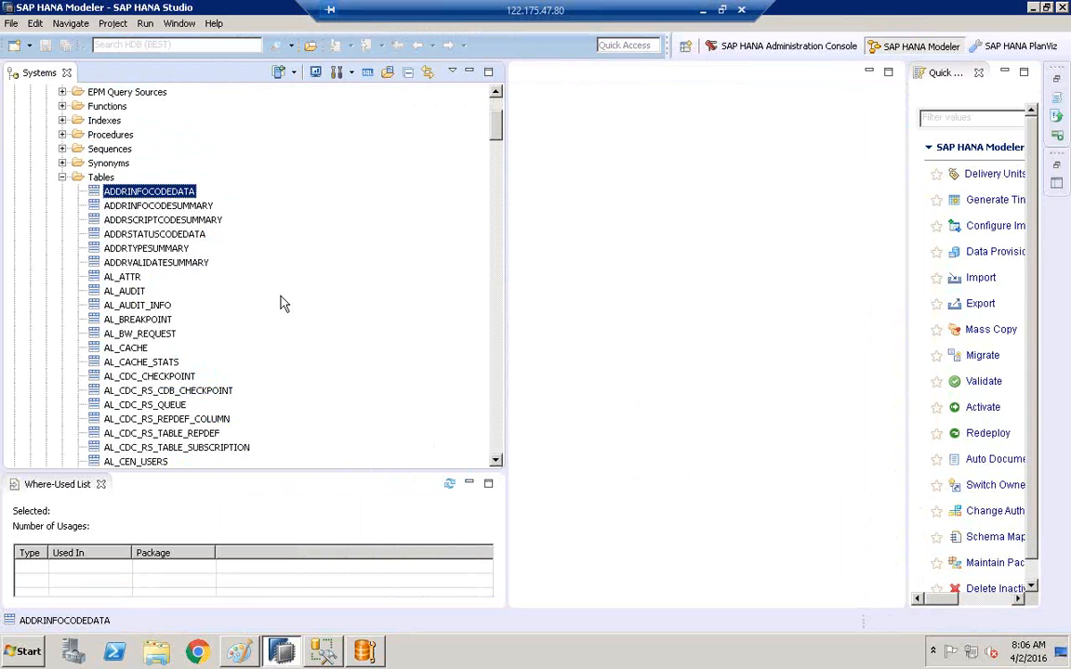
{"action": "left_click", "coordinate": [327, 652]}
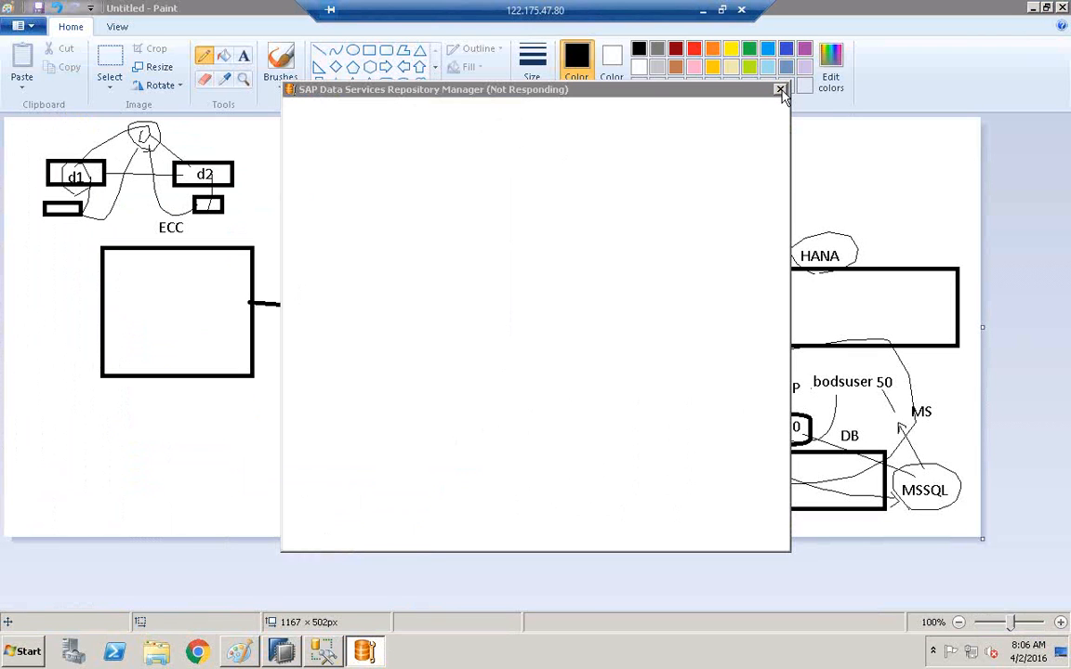
Move the frozen Repository Manager aside, minimise Paint, and select dbo.ADDRINFOCODEDATA in SSMS.
{"action": "left_click_drag", "start_coordinate": [615, 97], "coordinate": [878, 187]}
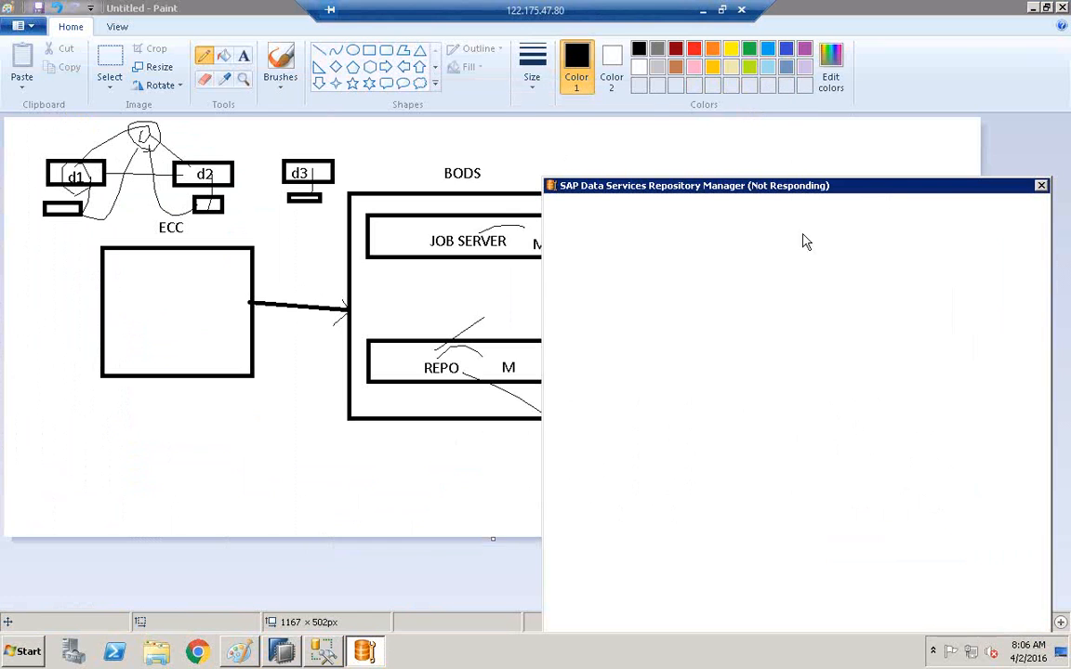
{"action": "left_click", "coordinate": [359, 656]}
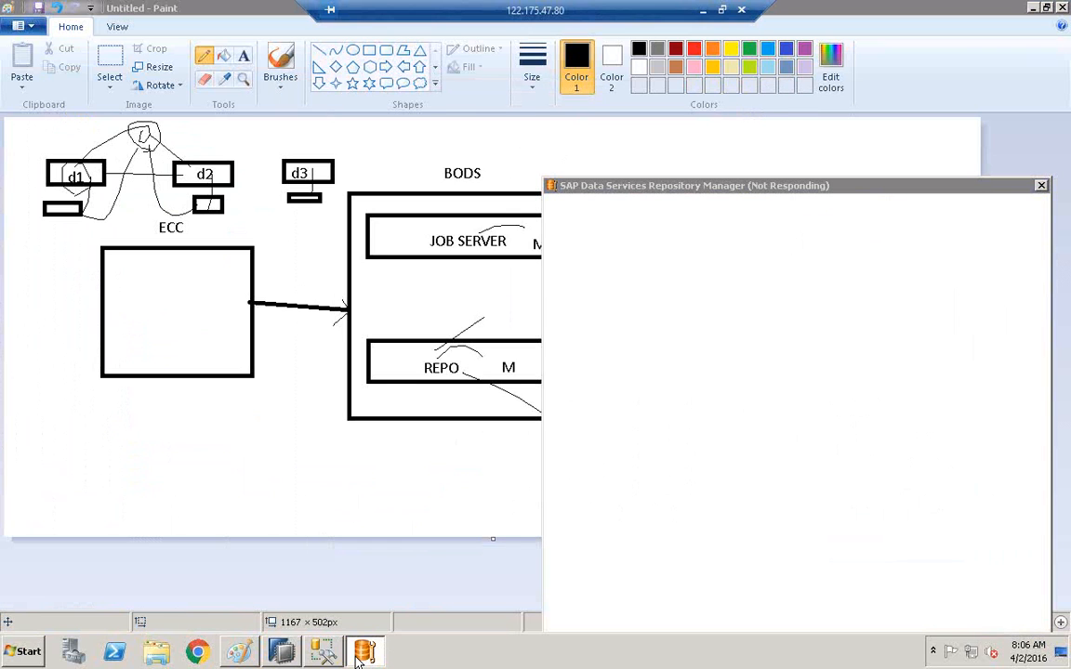
{"action": "left_click", "coordinate": [1031, 8]}
{"action": "left_click_drag", "start_coordinate": [796, 188], "coordinate": [475, 105]}
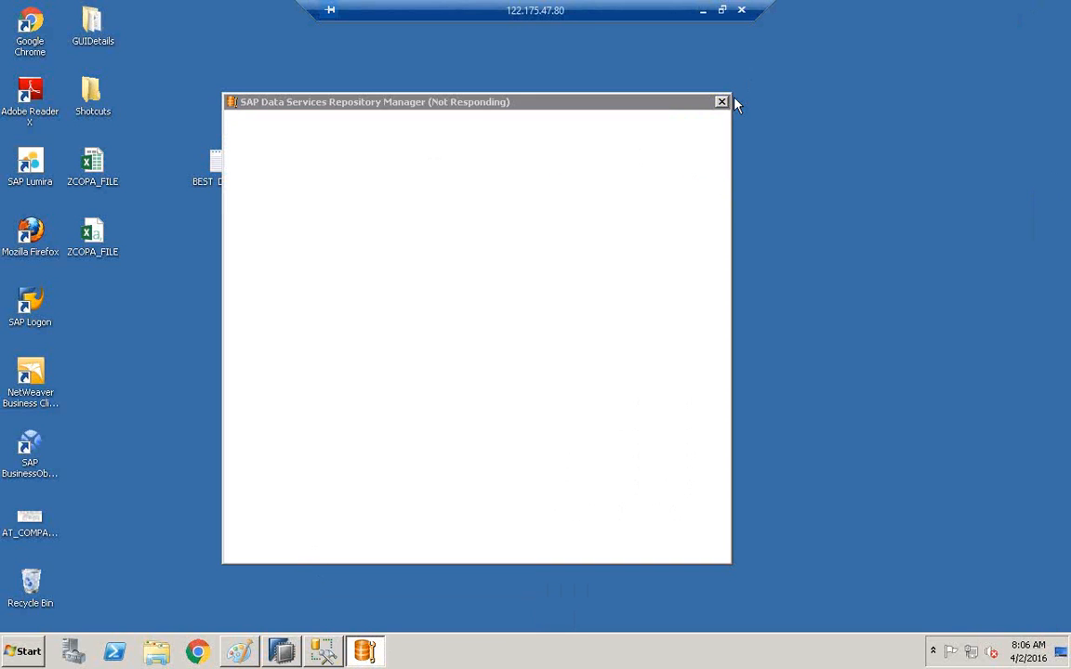
{"action": "left_click", "coordinate": [322, 652]}
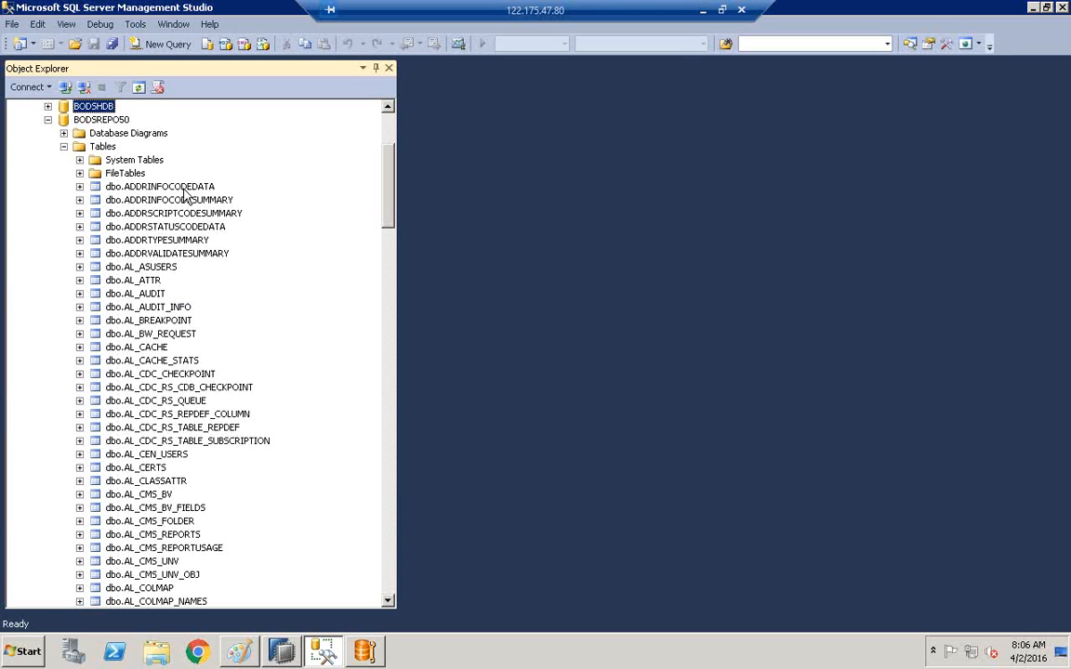
{"action": "left_click", "coordinate": [190, 186]}
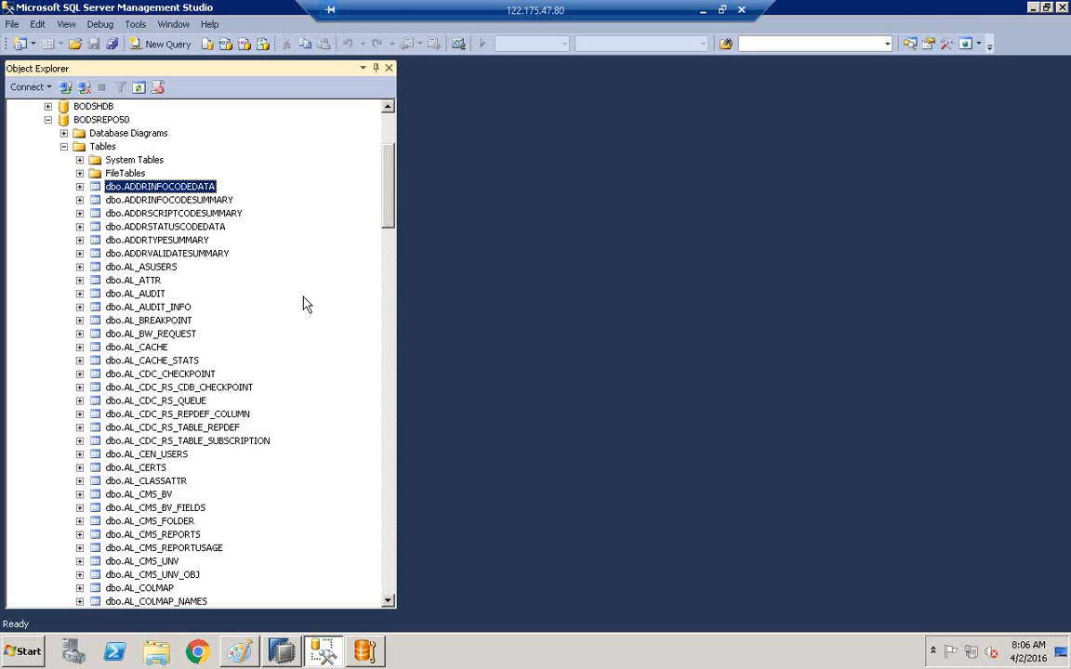
{"action": "key", "text": "alt+Tab"}
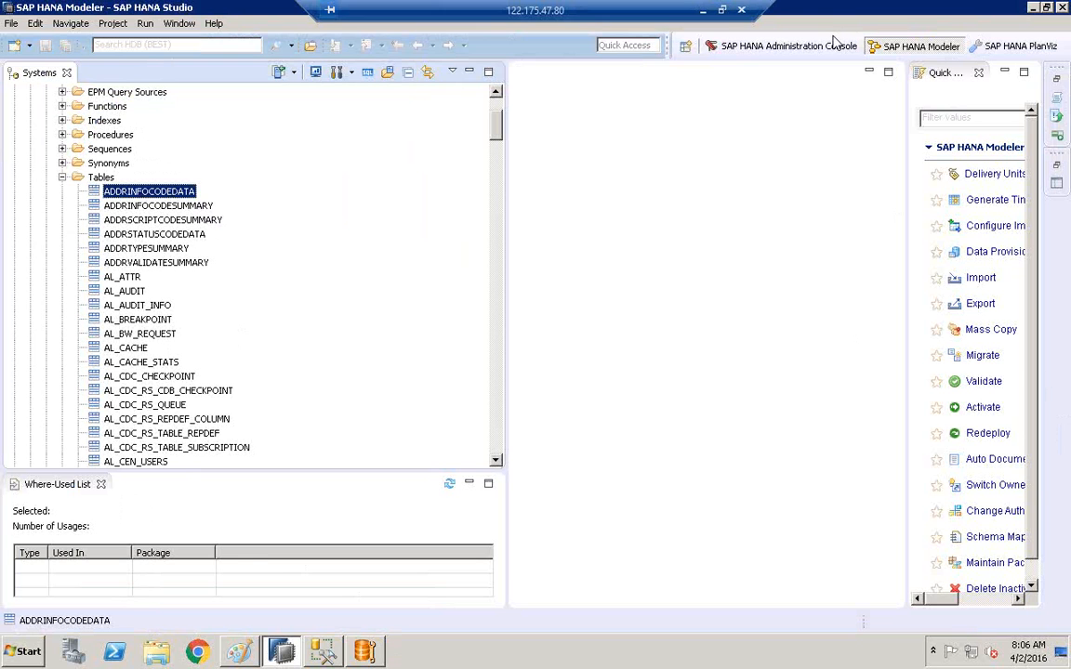
In the Paint diagram, draw an arrow from the U P note to HANA and circle REPO's 2.
{"action": "left_click", "coordinate": [238, 651]}
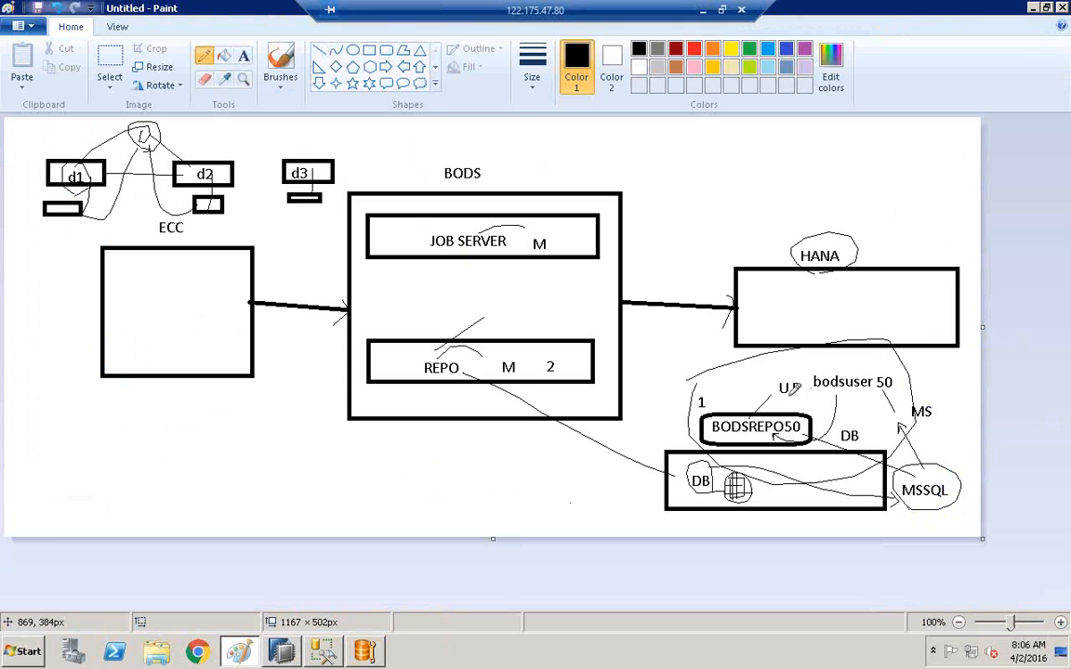
{"action": "mouse_move", "coordinate": [786, 366]}
{"action": "left_mouse_down"}
{"action": "mouse_move", "coordinate": [797, 320]}
{"action": "mouse_move", "coordinate": [804, 332]}
{"action": "left_mouse_up"}
{"action": "left_click_drag", "start_coordinate": [544, 359], "coordinate": [551, 357]}
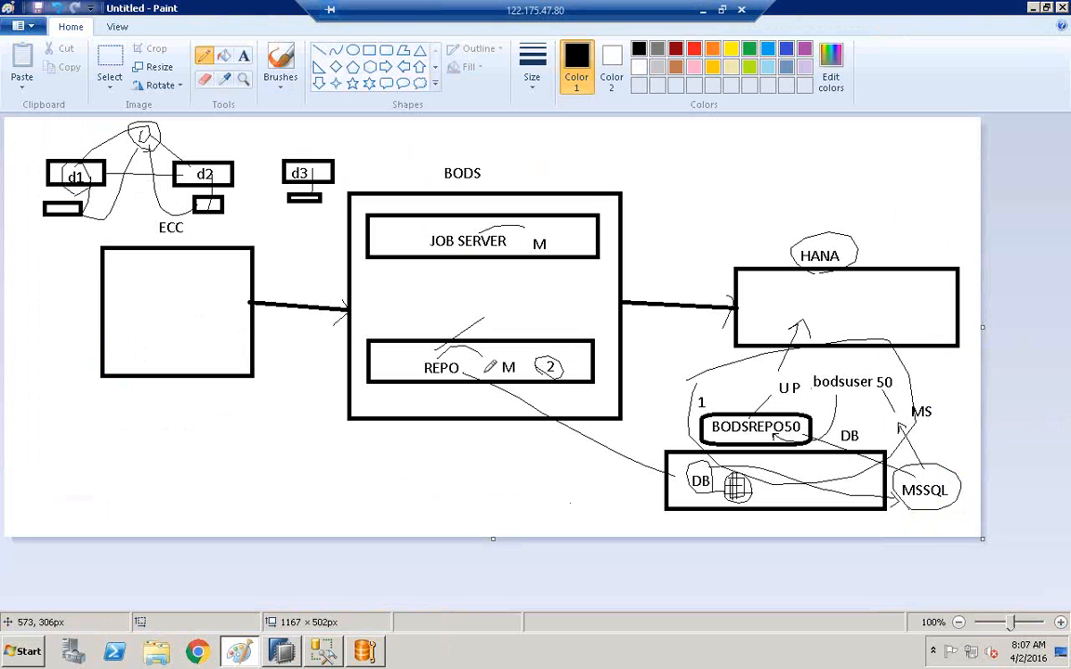
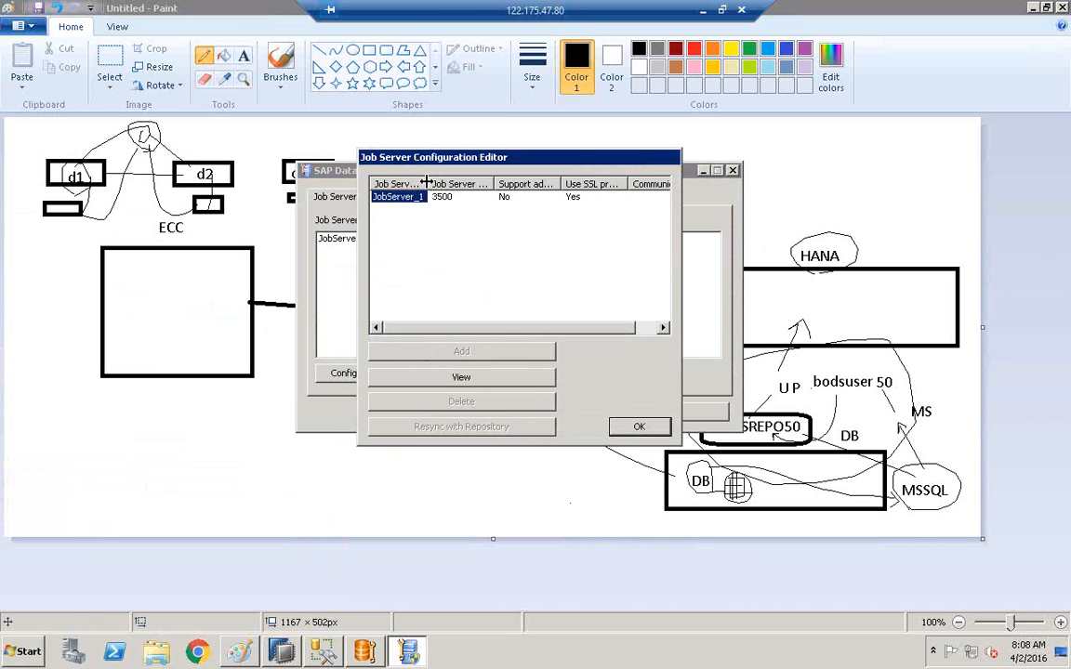
{"action": "left_click_drag", "start_coordinate": [428, 185], "coordinate": [456, 184]}
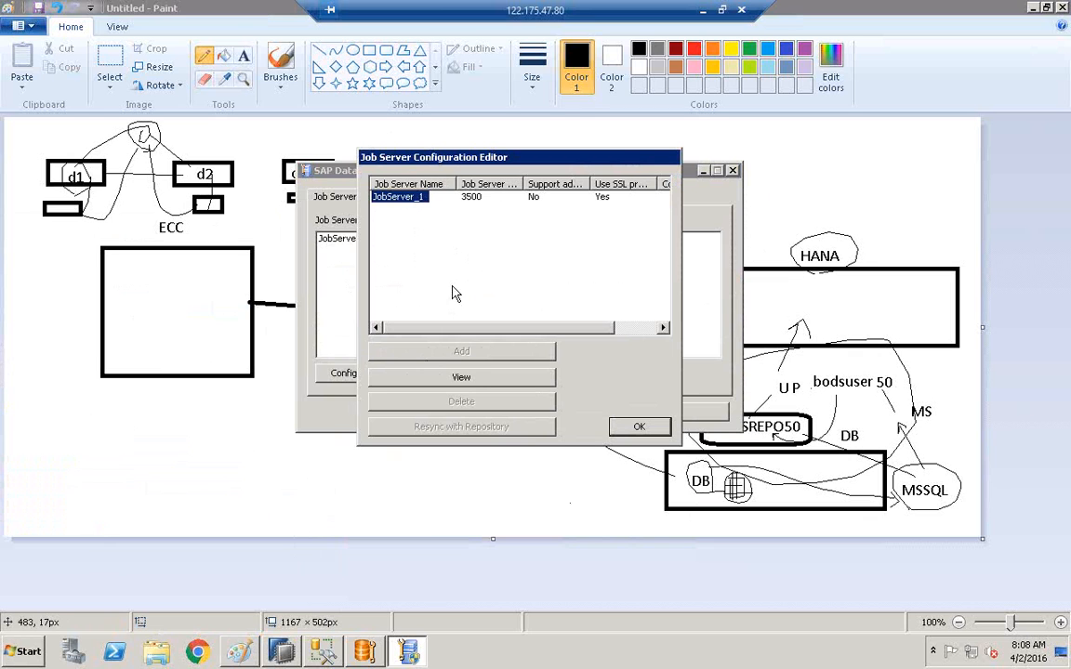
{"action": "right_click", "coordinate": [502, 659]}
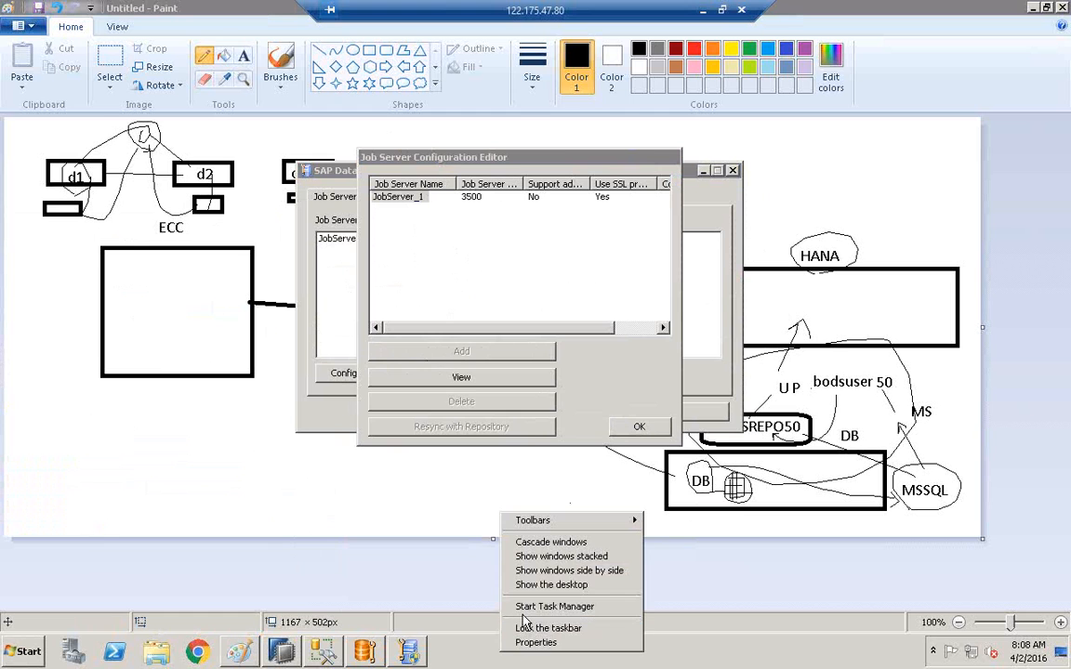
{"action": "left_click", "coordinate": [524, 612]}
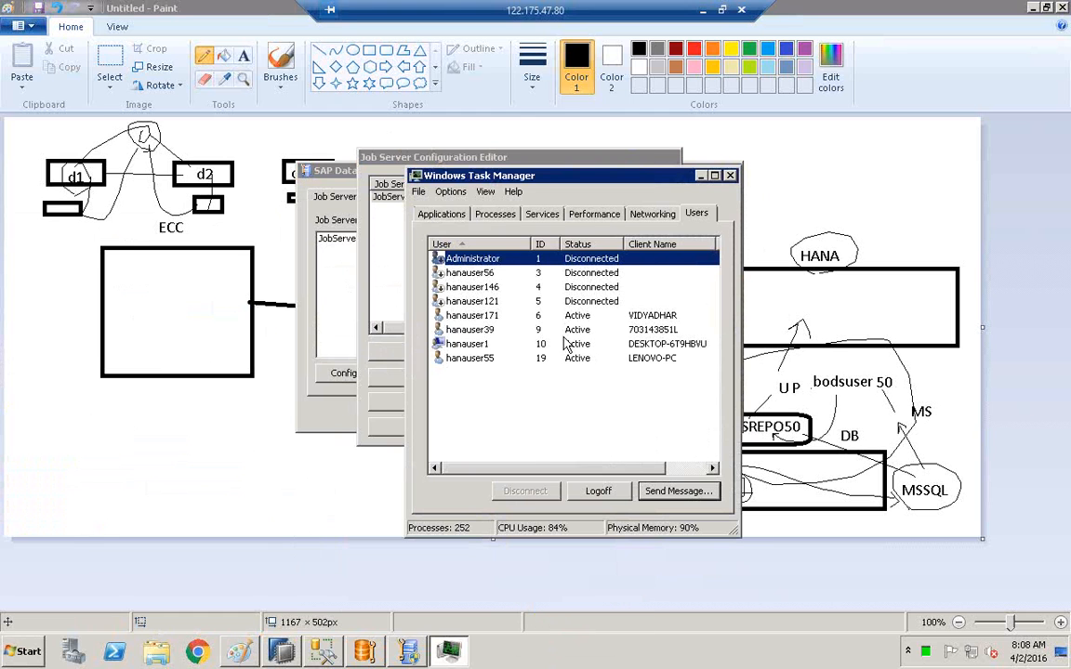
{"action": "left_click", "coordinate": [599, 217]}
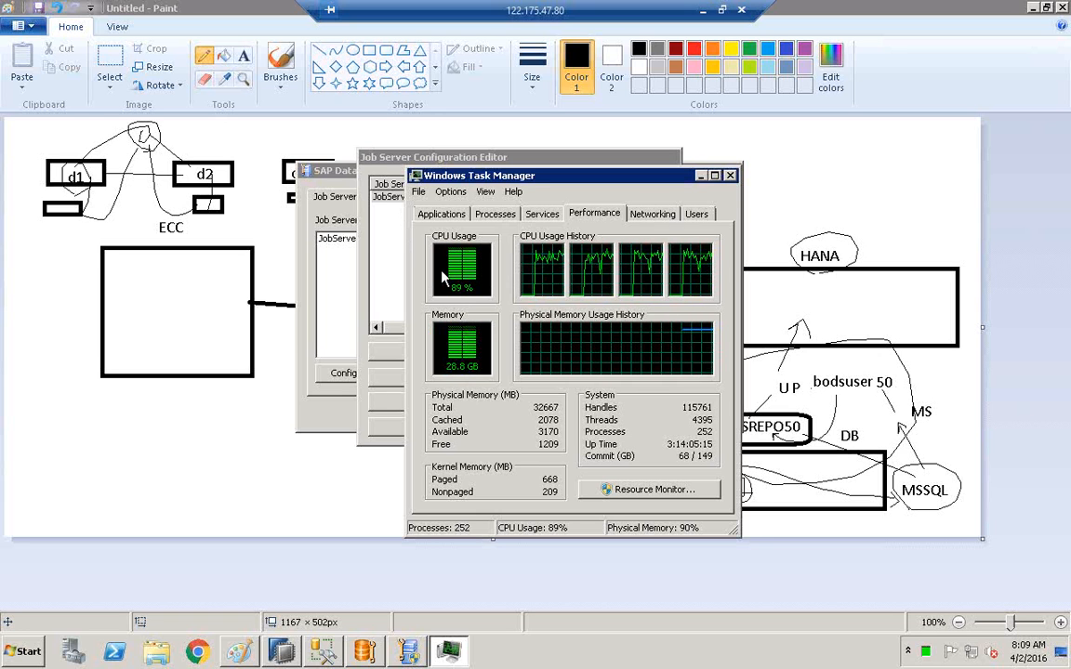
{"action": "left_click", "coordinate": [731, 176]}
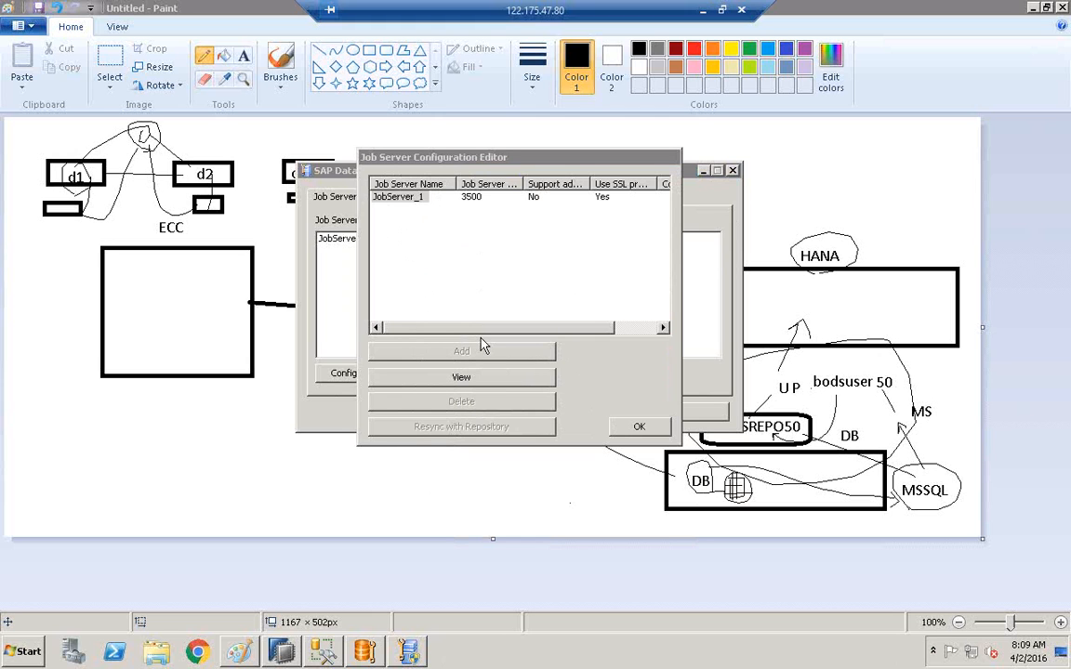
Launch Remote Desktop Connection via mstsc and start connecting to the server.
{"action": "left_click", "coordinate": [394, 198]}
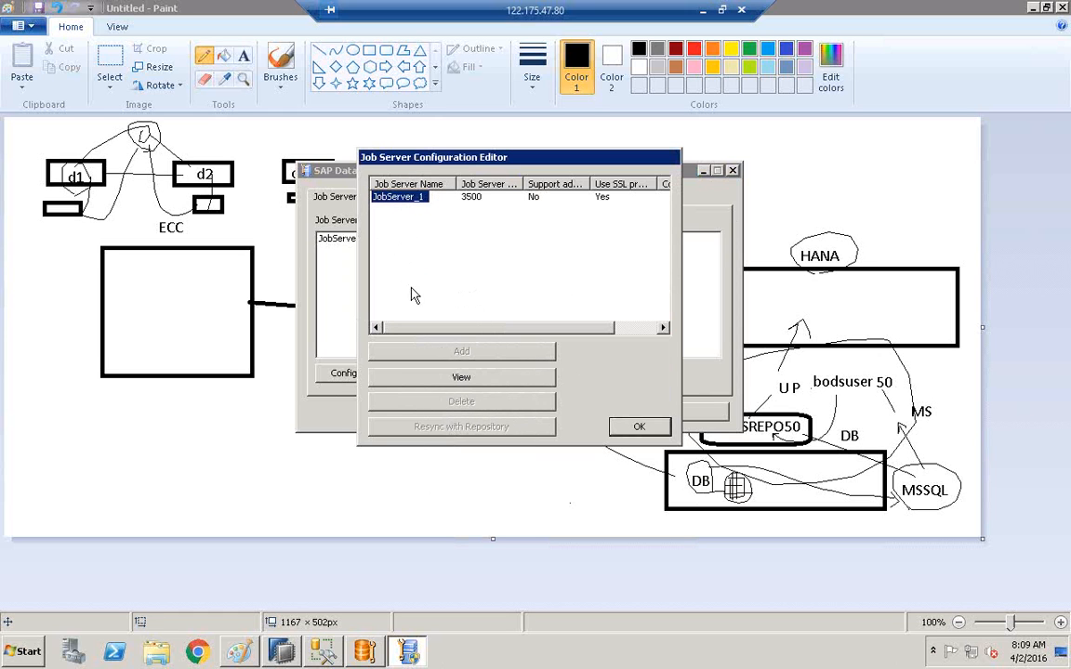
{"action": "left_click", "coordinate": [722, 9]}
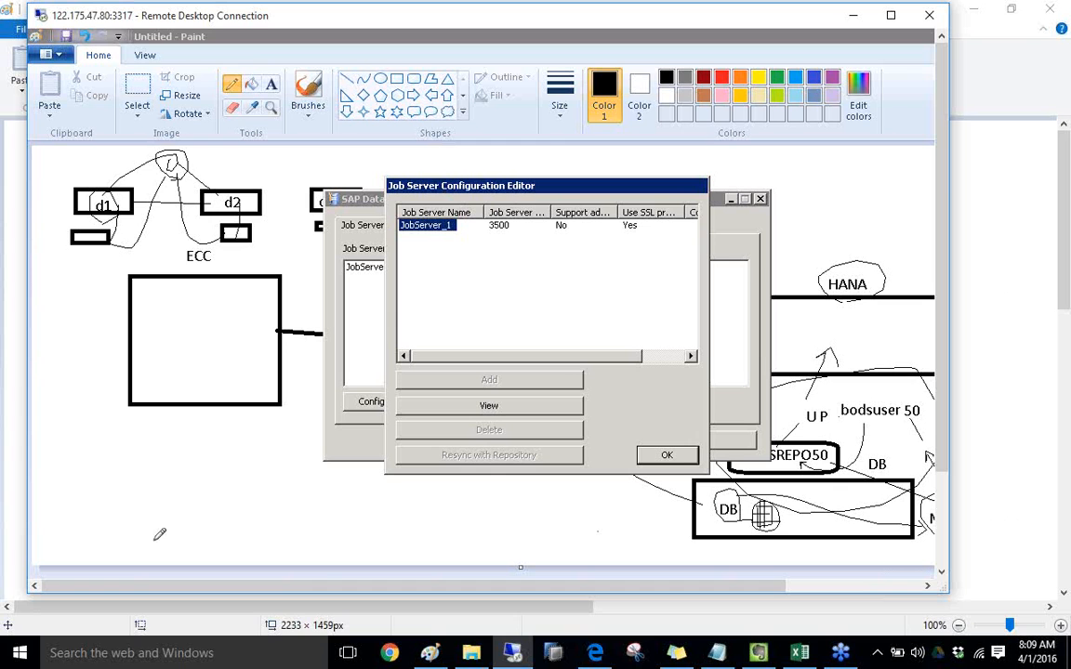
{"action": "left_click", "coordinate": [113, 657]}
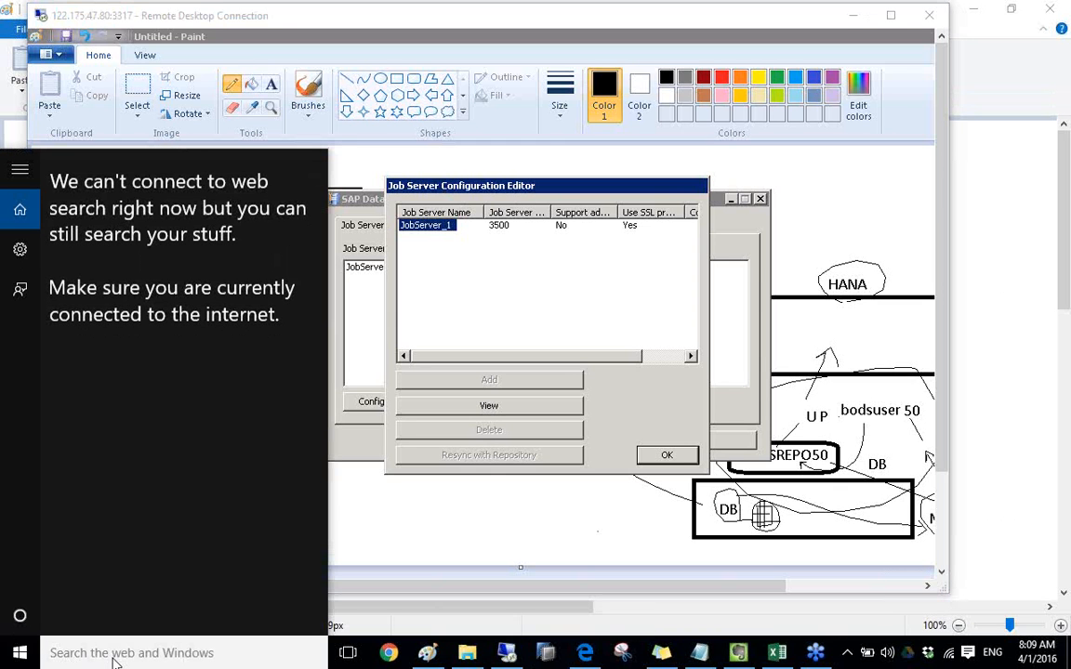
{"action": "type", "text": "mstsc"}
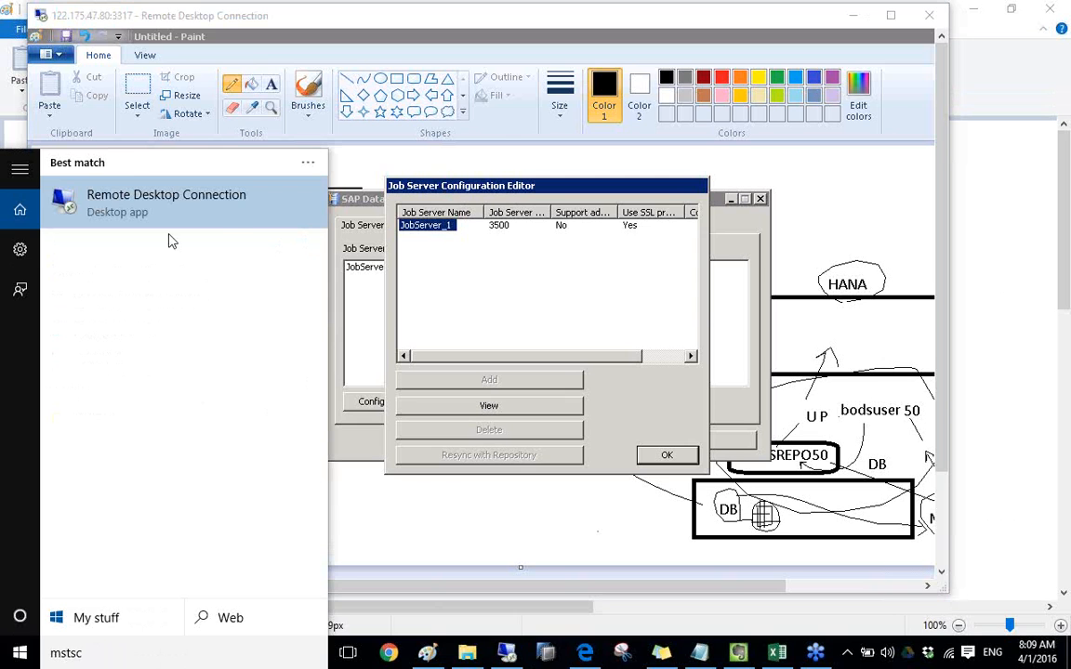
{"action": "left_click", "coordinate": [128, 194]}
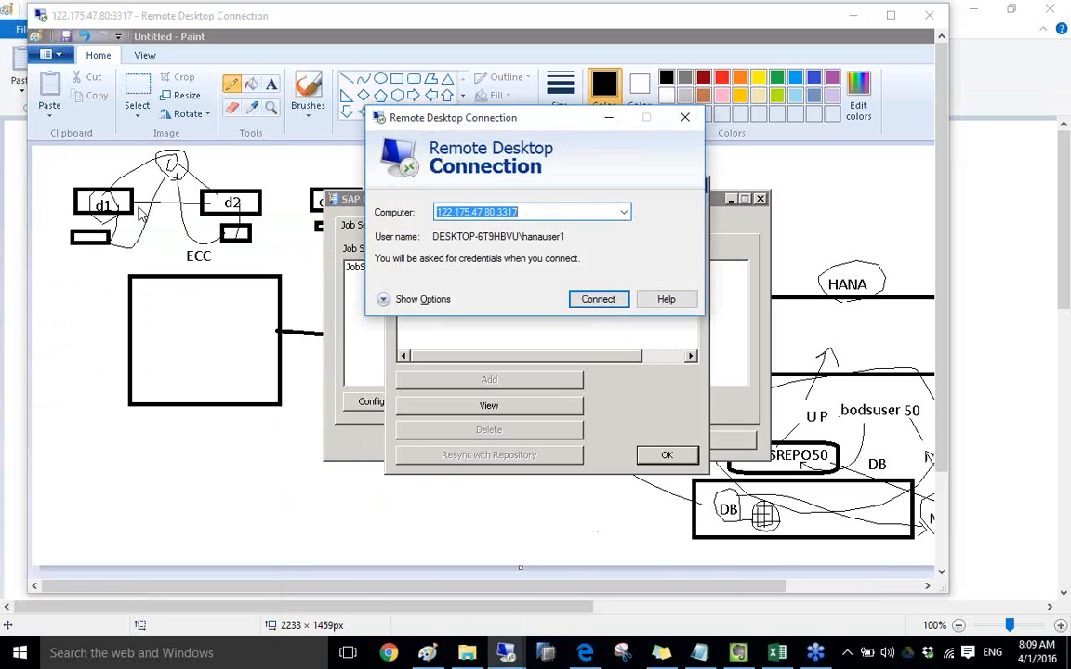
{"action": "left_click", "coordinate": [595, 300]}
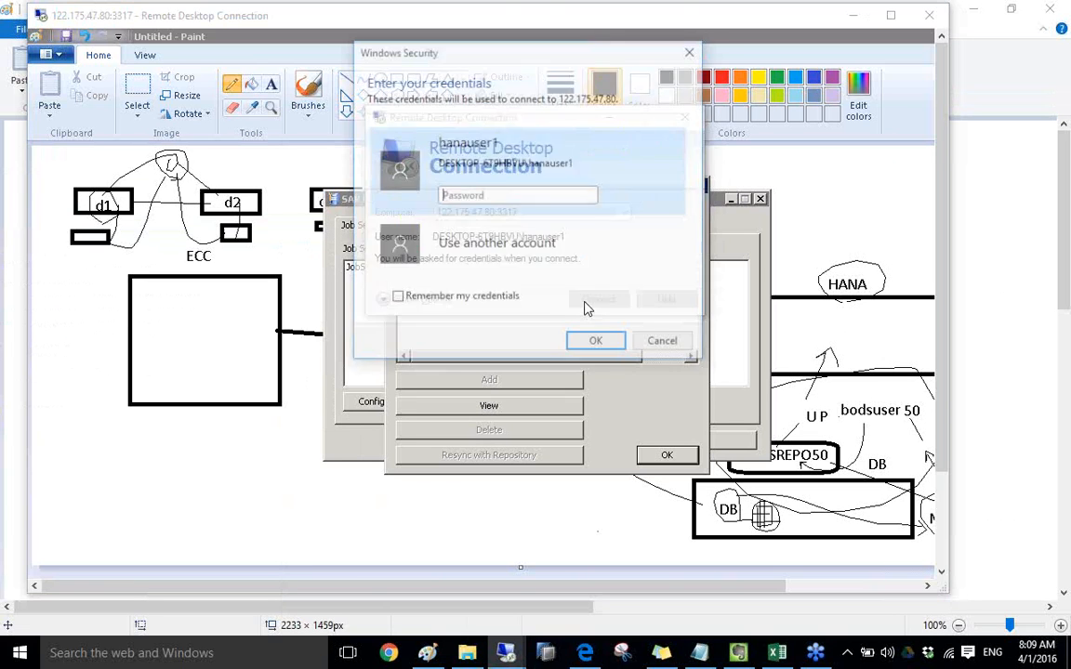
Sign in as administrator with the account password to open the remote desktop.
{"action": "left_click", "coordinate": [461, 210]}
{"action": "type", "text": "administrator"}
{"action": "key", "text": "Caps_Lock"}
{"action": "left_click", "coordinate": [490, 251]}
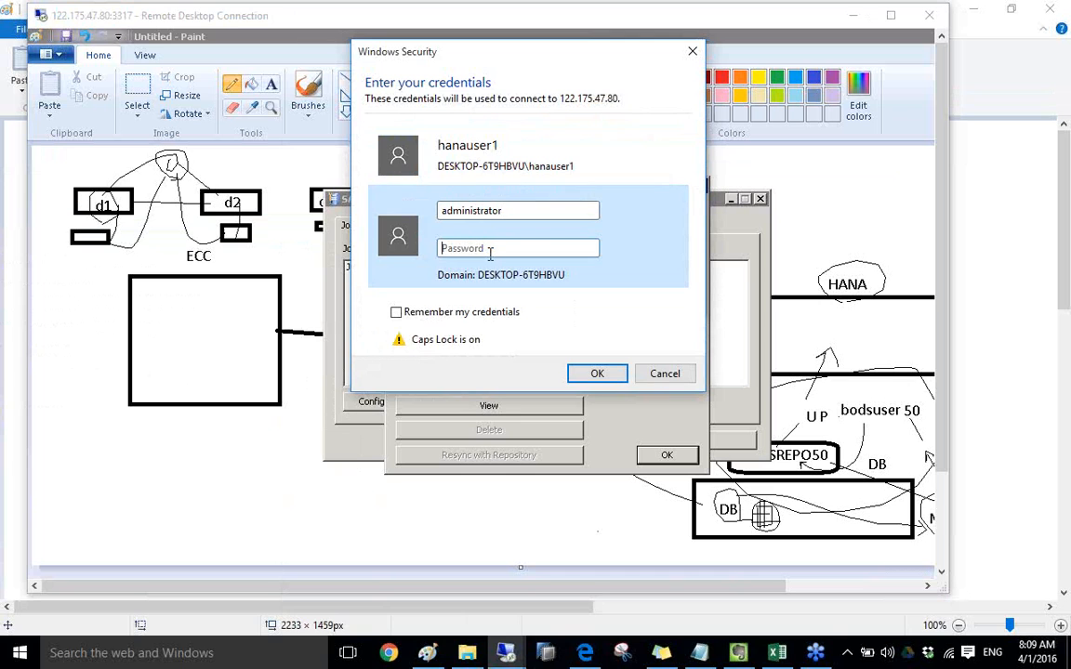
{"action": "key", "text": "Caps_Lock"}
{"action": "type", "text": "a"}
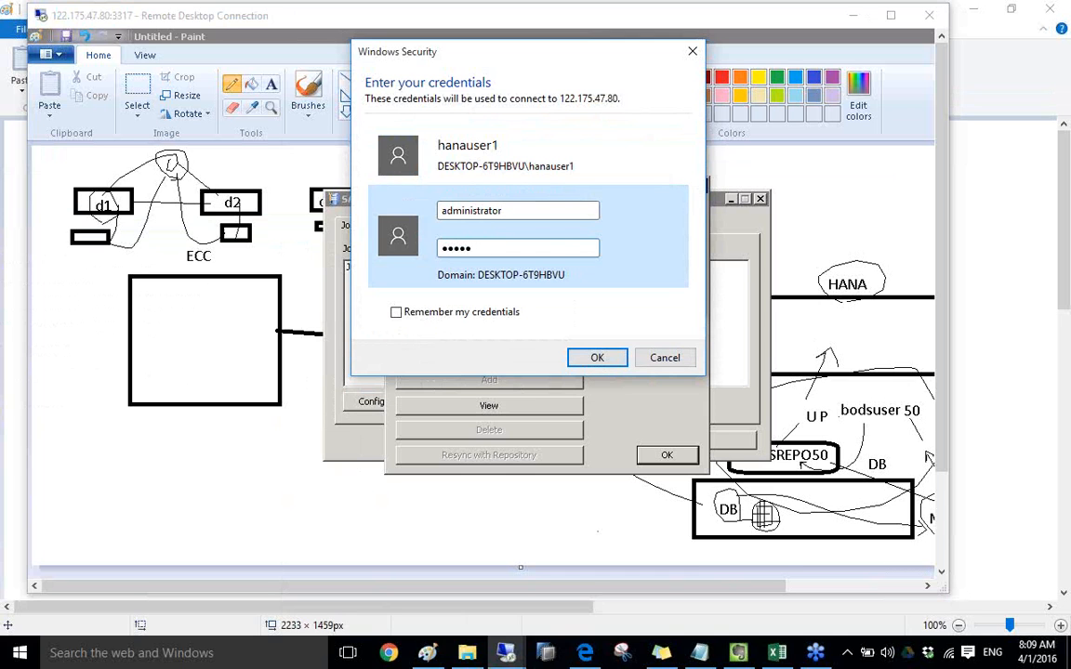
{"action": "type", "text": "***"}
{"action": "left_click", "coordinate": [611, 361]}
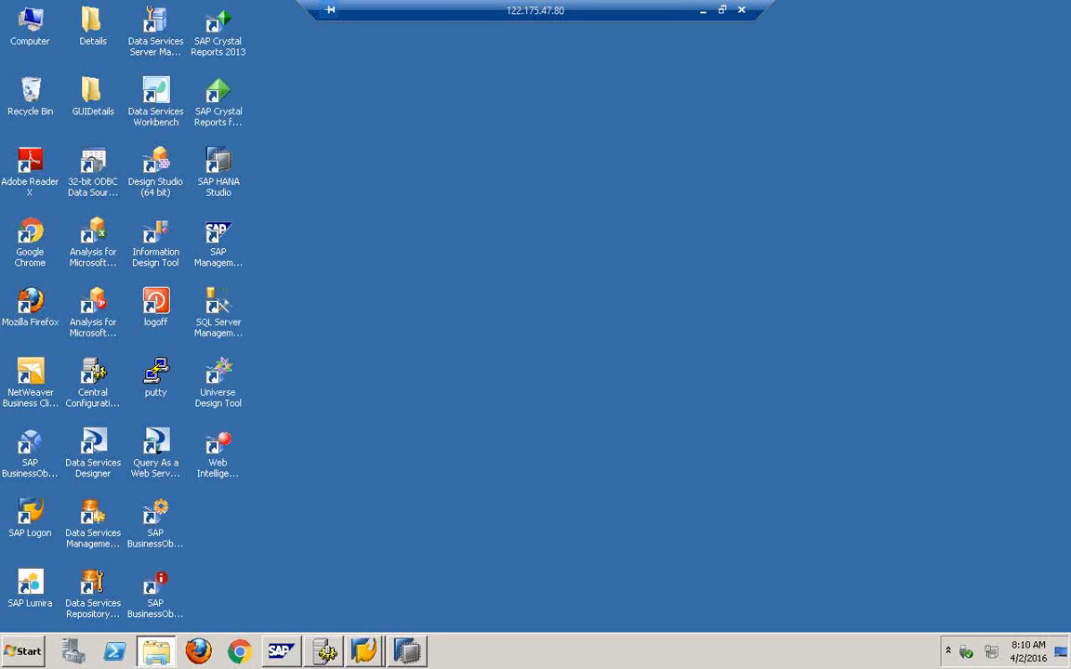
Launch Server Manager from the SAP Data Services 4.2 Start group and open its Configuration Editor.
{"action": "right_click", "coordinate": [531, 334]}
{"action": "left_click", "coordinate": [592, 371]}
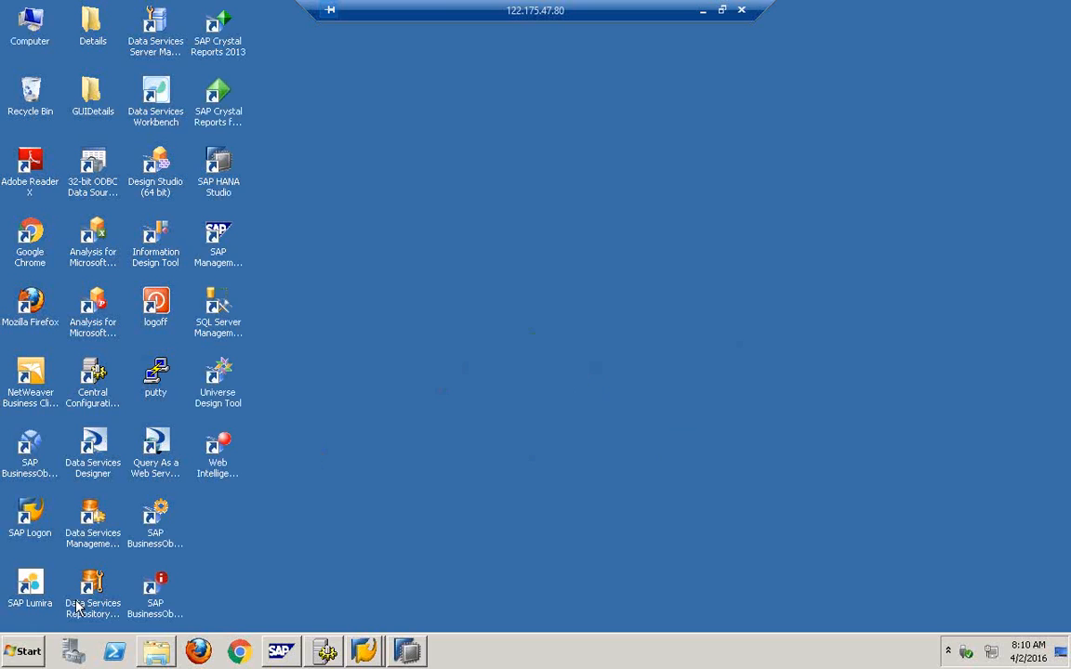
{"action": "left_click", "coordinate": [22, 651]}
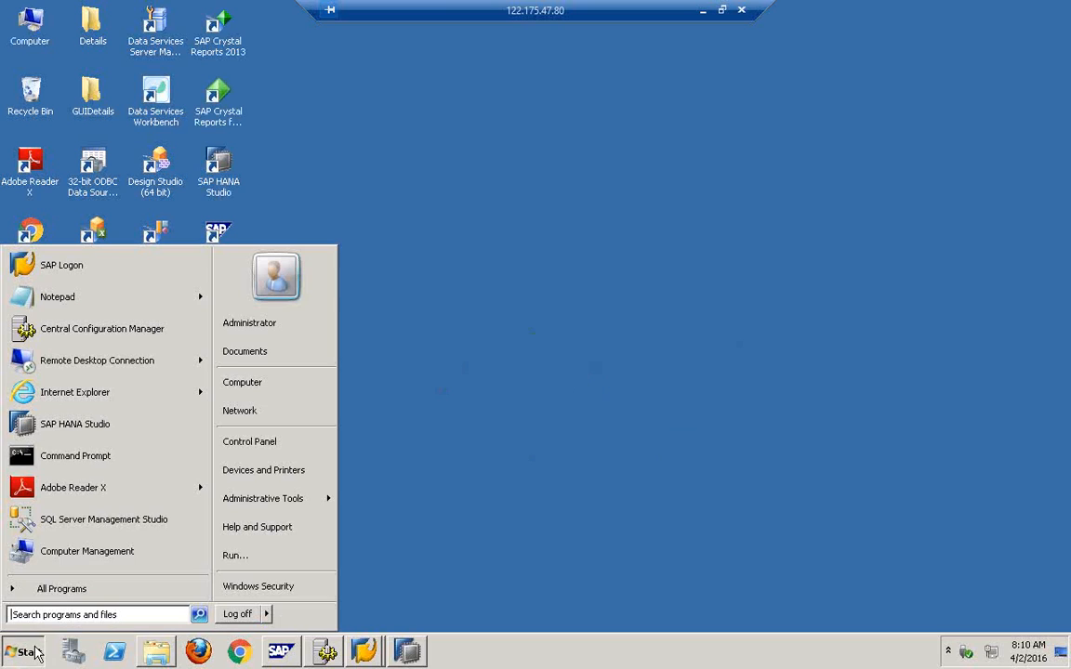
{"action": "left_click", "coordinate": [54, 597]}
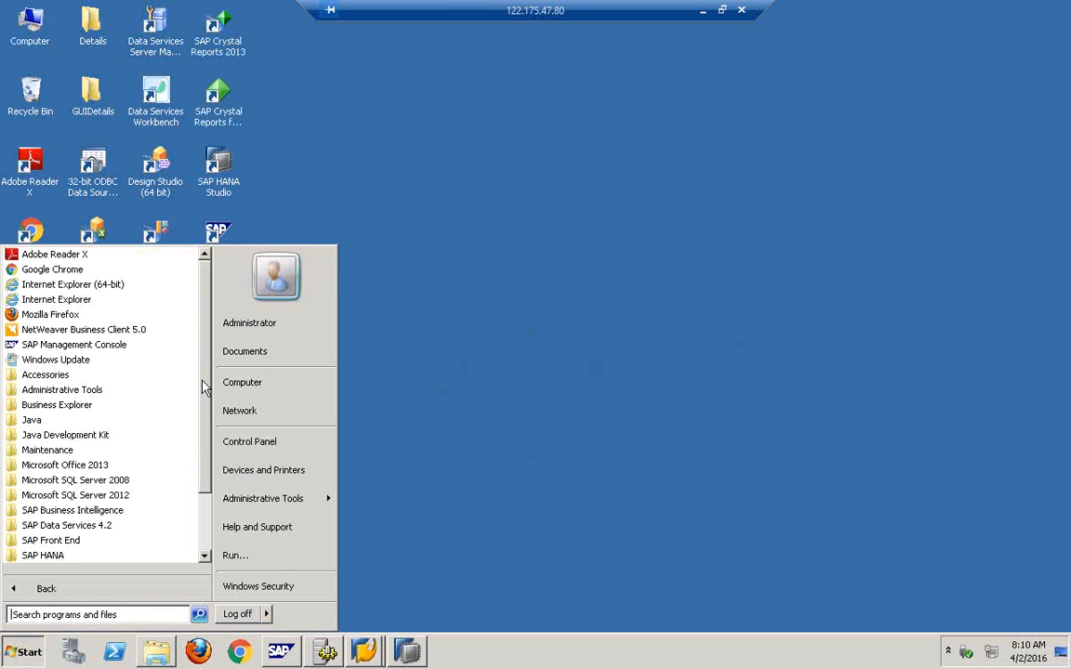
{"action": "left_click_drag", "start_coordinate": [204, 402], "coordinate": [186, 483]}
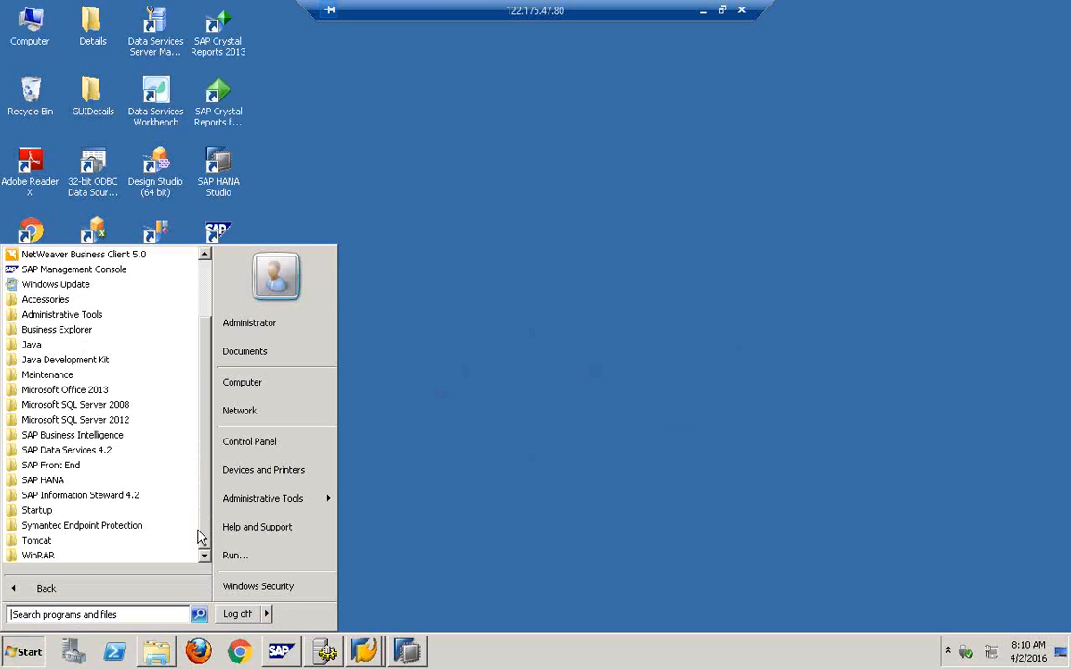
{"action": "left_click", "coordinate": [72, 453]}
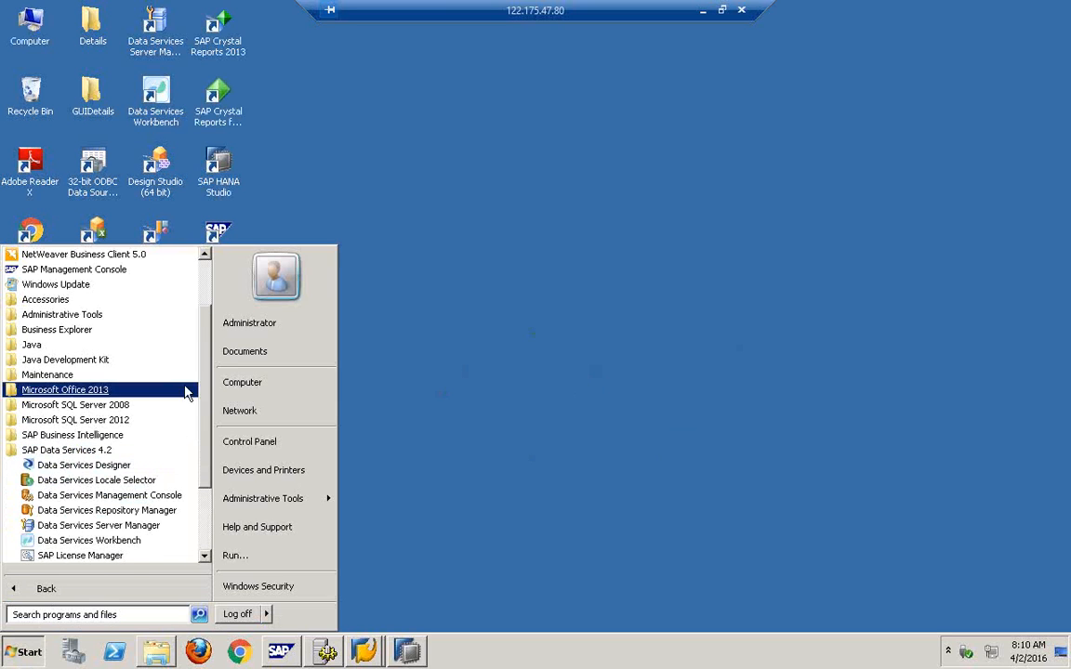
{"action": "scroll", "coordinate": [185, 367], "scroll_direction": "down", "scroll_amount": 2}
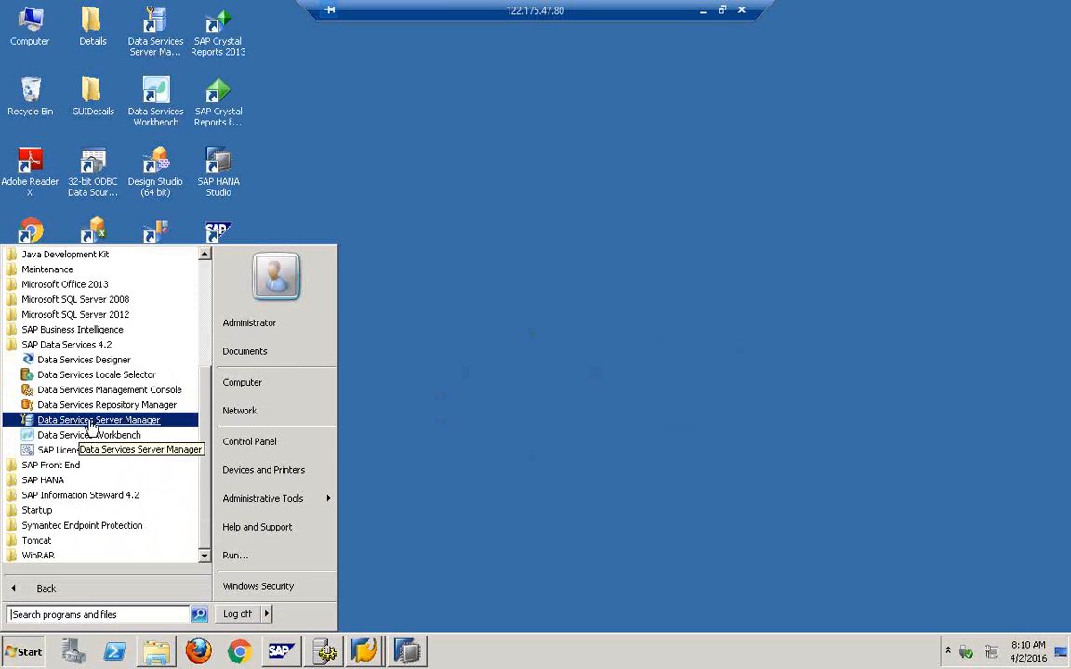
{"action": "left_click", "coordinate": [92, 421]}
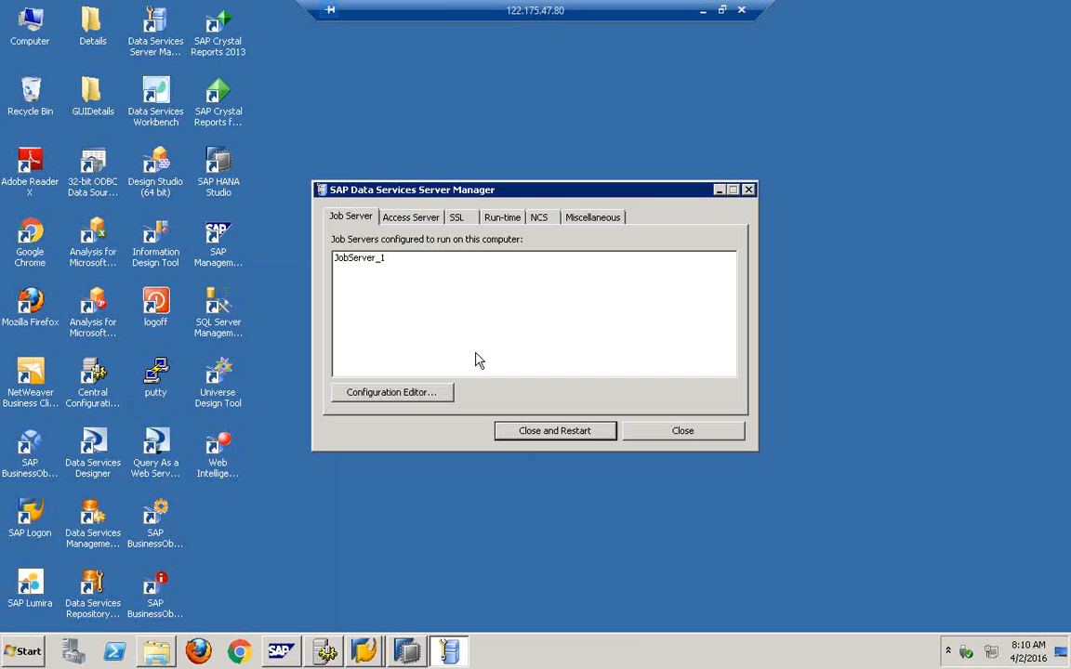
{"action": "left_click", "coordinate": [391, 394]}
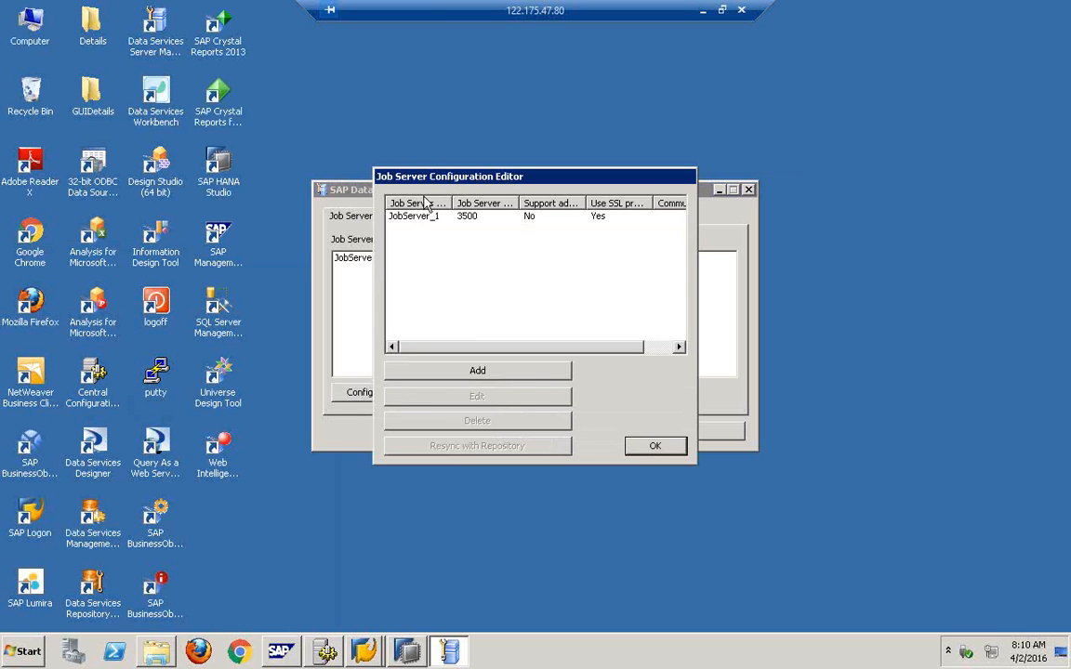
Add a new job server named jobserver1 on port 3599 and begin adding a repository.
{"action": "left_click", "coordinate": [477, 372]}
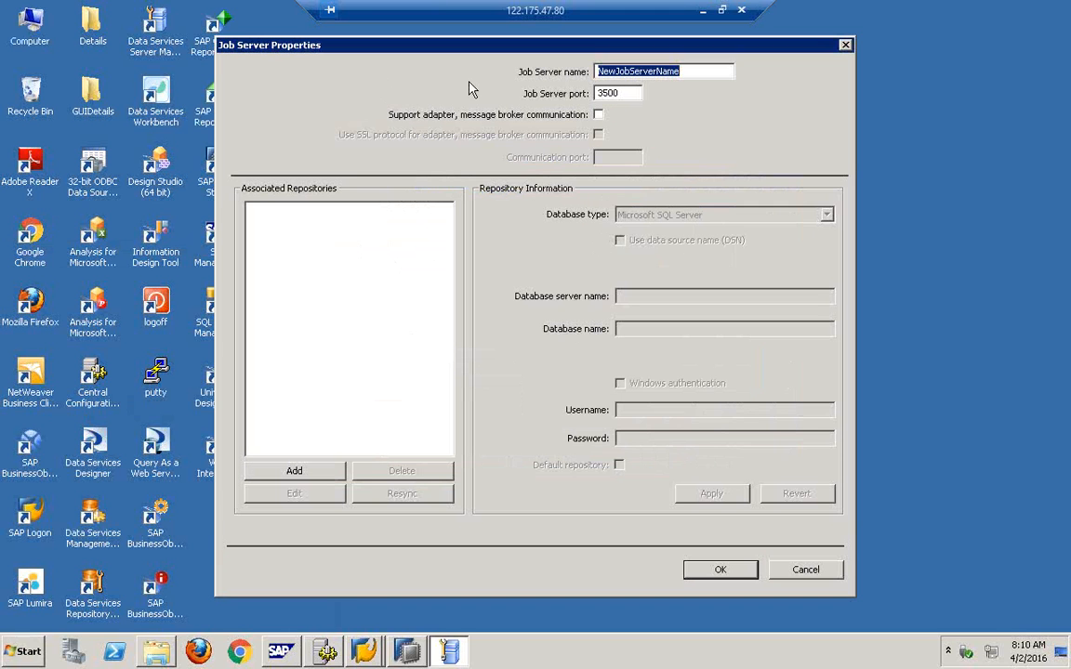
{"action": "left_click", "coordinate": [721, 10]}
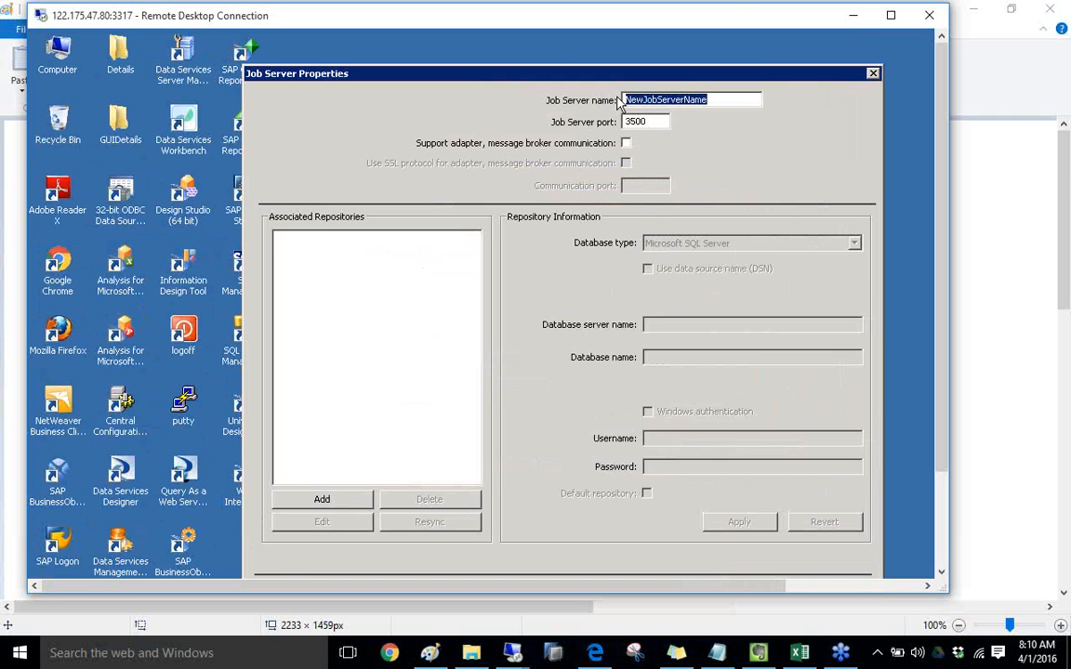
{"action": "left_click", "coordinate": [891, 15]}
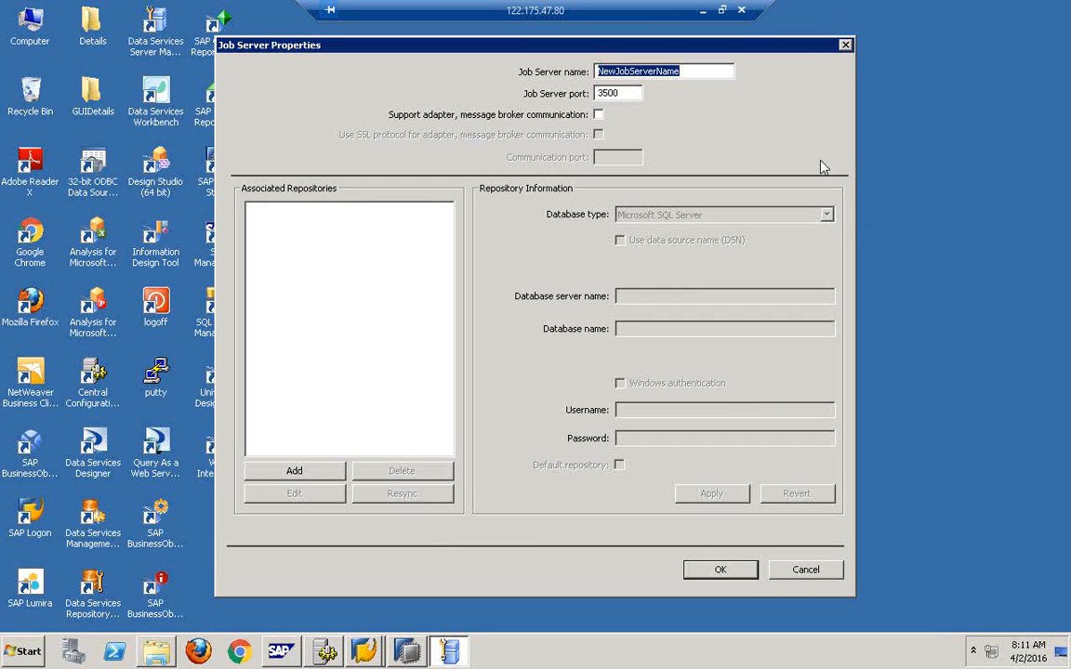
{"action": "left_click", "coordinate": [690, 72]}
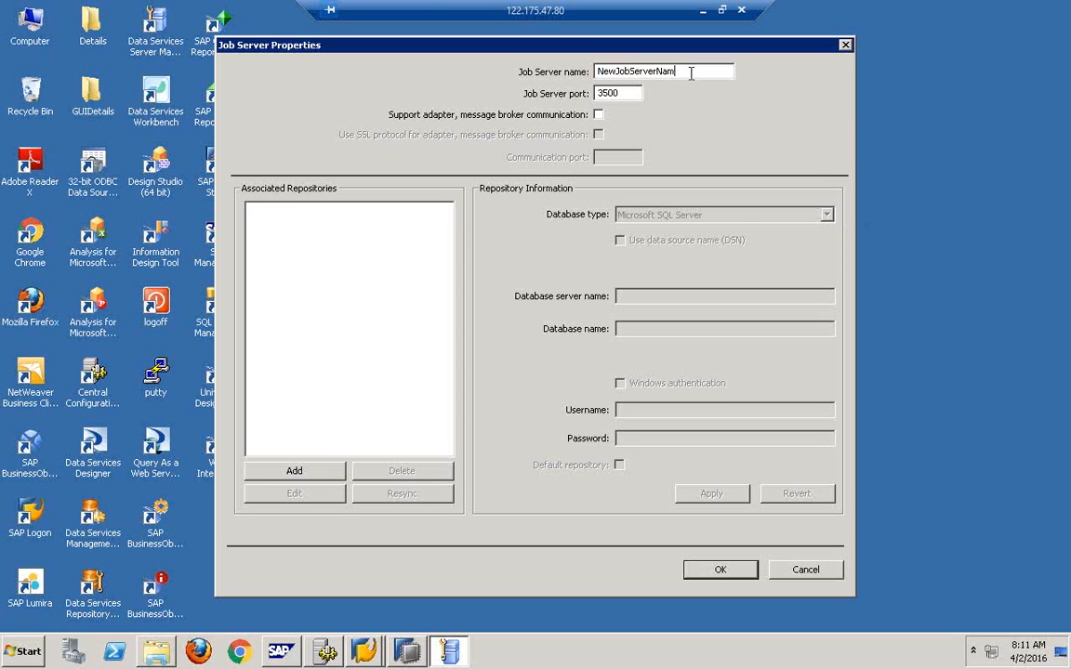
{"action": "key", "text": "BackSpace"}
{"action": "key", "text": "BackSpace"}
{"action": "key", "text": "BackSpace"}
{"action": "key", "text": "BackSpace"}
{"action": "key", "text": "BackSpace"}
{"action": "key", "text": "BackSpace"}
{"action": "key", "text": "BackSpace"}
{"action": "key", "text": "BackSpace"}
{"action": "key", "text": "BackSpace"}
{"action": "key", "text": "BackSpace"}
{"action": "key", "text": "BackSpace"}
{"action": "key", "text": "BackSpace"}
{"action": "key", "text": "BackSpace"}
{"action": "key", "text": "BackSpace"}
{"action": "key", "text": "BackSpace"}
{"action": "type", "text": "jobserver1"}
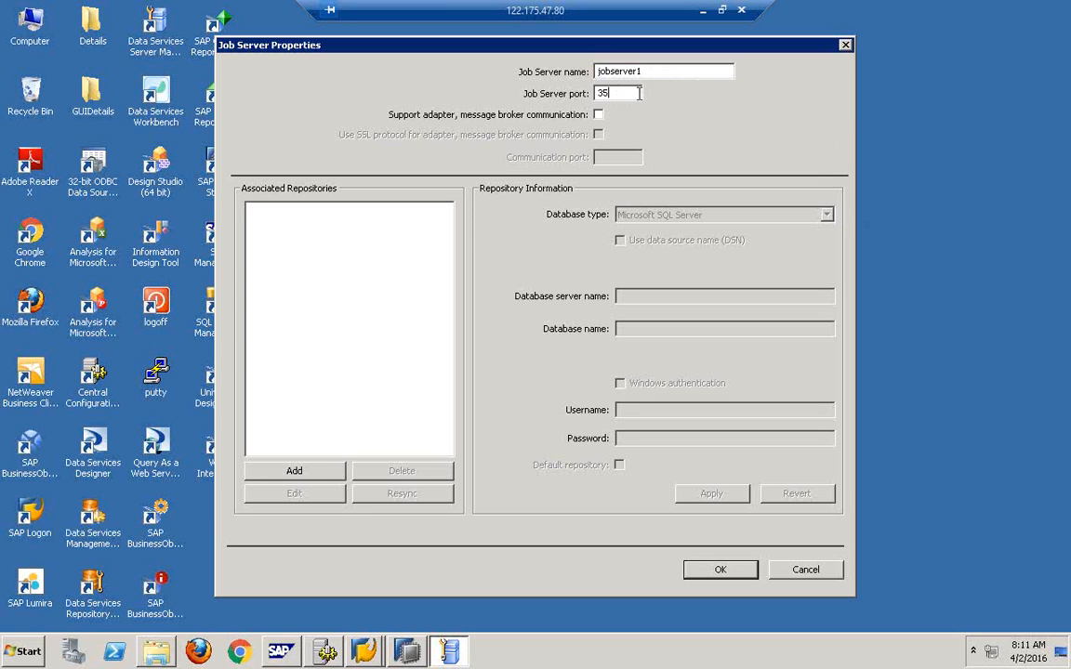
{"action": "type", "text": "99"}
{"action": "left_click", "coordinate": [339, 472]}
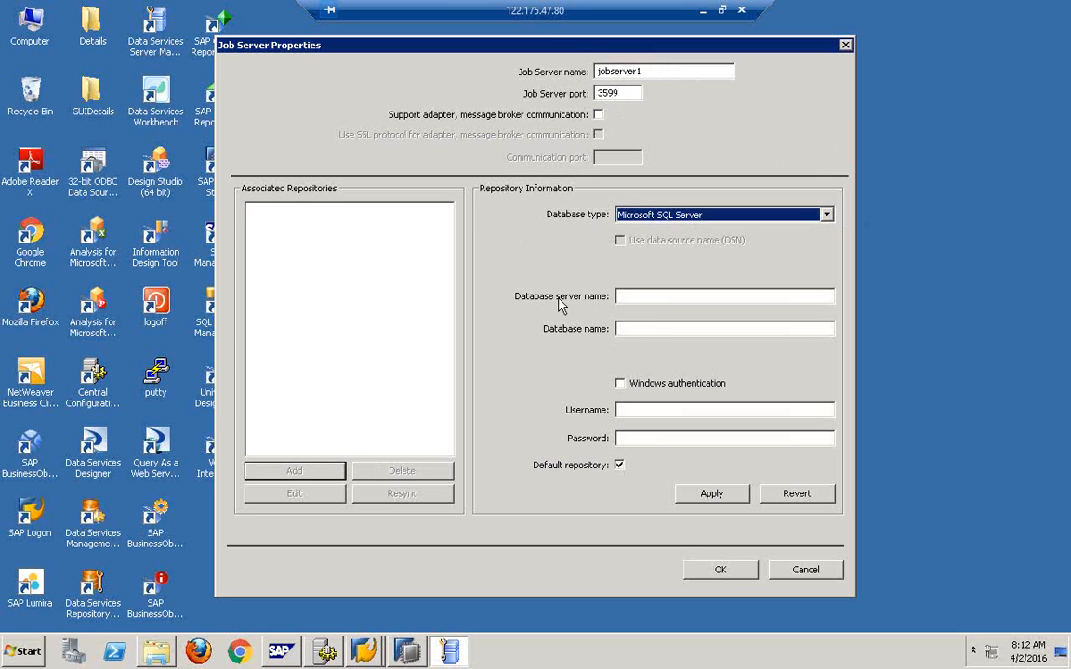
Enter database server GNS, database BODSREPO50, and the repository user name and password.
{"action": "left_click", "coordinate": [633, 298]}
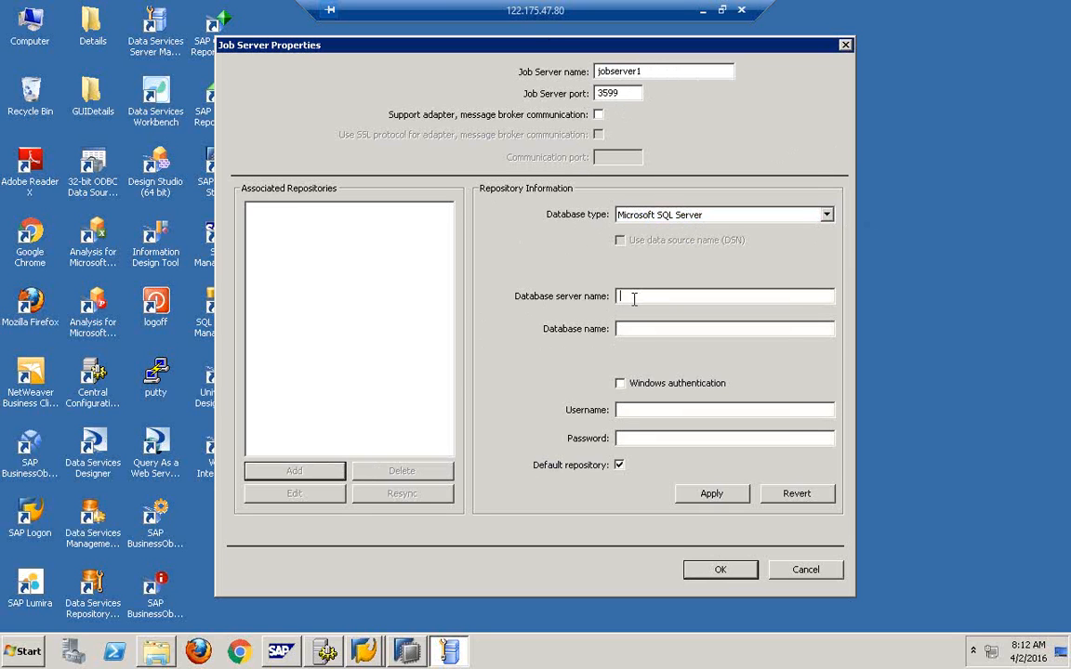
{"action": "type", "text": "BODS"}
{"action": "key", "text": "BackSpace"}
{"action": "key", "text": "BackSpace"}
{"action": "key", "text": "BackSpace"}
{"action": "key", "text": "BackSpace"}
{"action": "type", "text": "GNS"}
{"action": "left_click", "coordinate": [646, 328]}
{"action": "type", "text": "BODSREPO50"}
{"action": "left_click", "coordinate": [646, 411]}
{"action": "type", "text": "BODSUSER"}
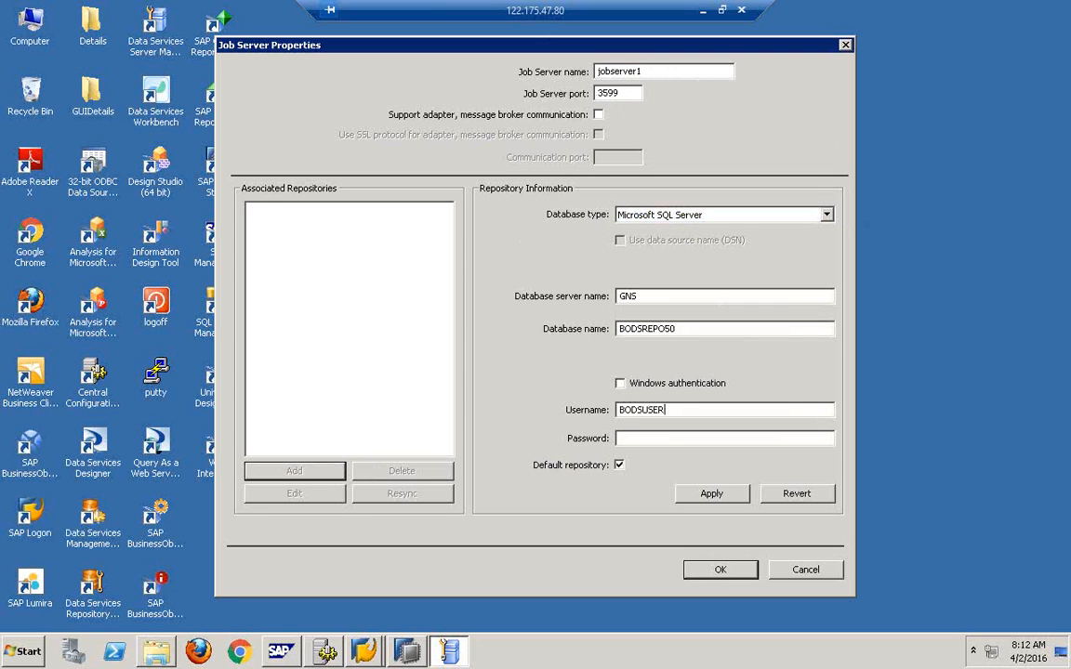
{"action": "type", "text": "1"}
{"action": "left_click", "coordinate": [648, 441]}
{"action": "type", "text": "**********"}
Rename the job server to jobserver2 and apply the repository to the associated list.
{"action": "left_click_drag", "start_coordinate": [649, 73], "coordinate": [584, 71]}
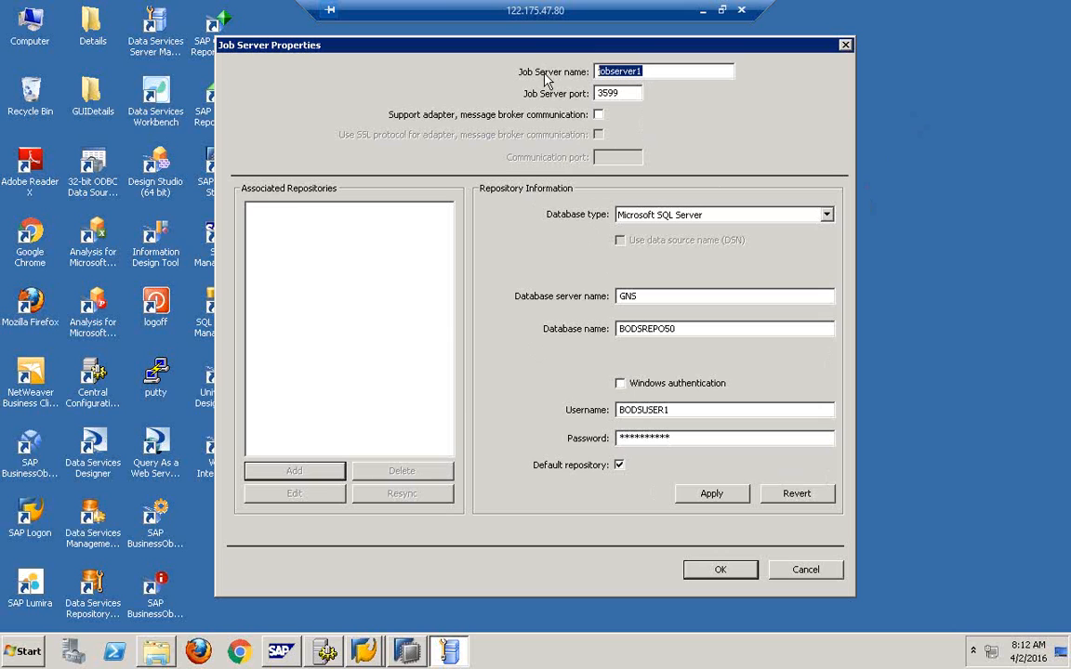
{"action": "left_click", "coordinate": [652, 71]}
{"action": "key", "text": "BackSpace"}
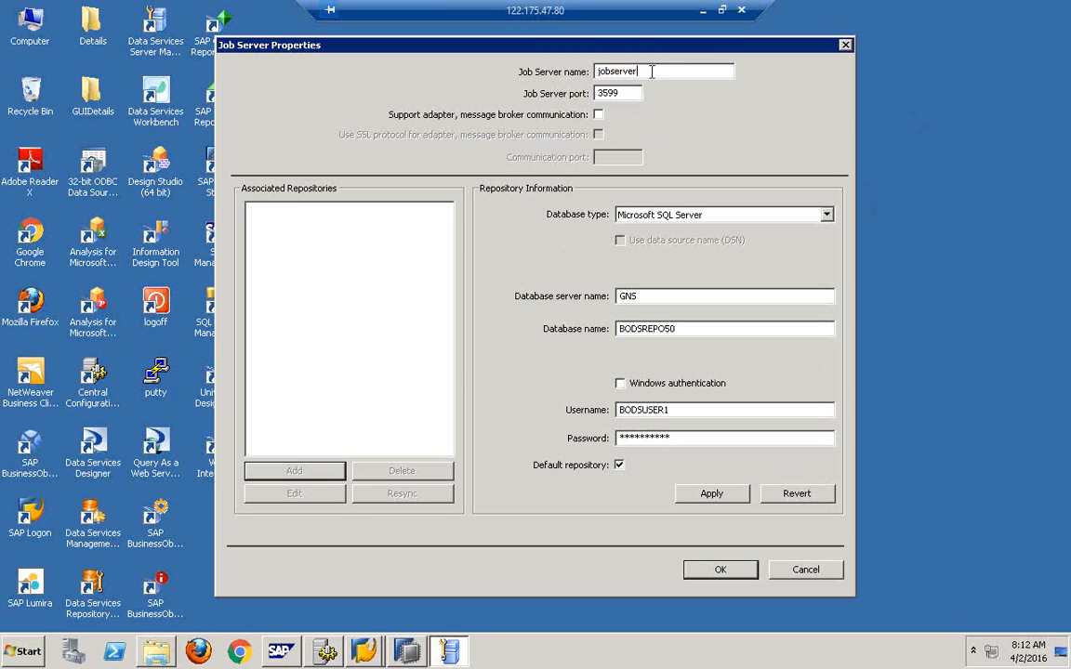
{"action": "type", "text": "2"}
{"action": "left_click", "coordinate": [710, 494]}
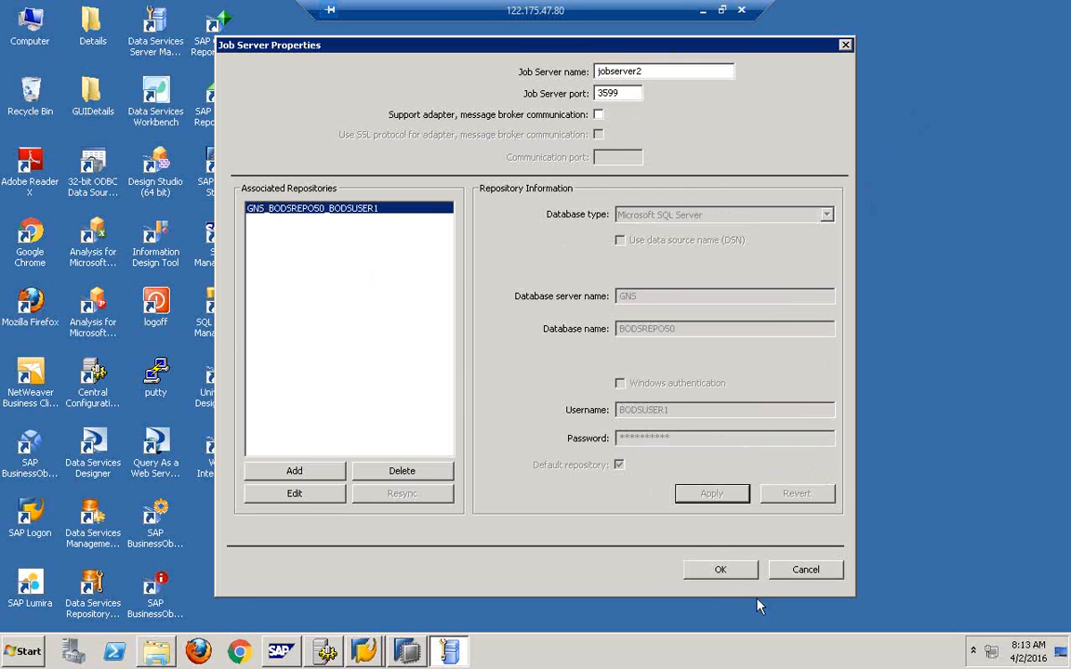
Confirm the jobserver2 properties, close the Configuration Editor, and choose Close and Restart.
{"action": "left_click", "coordinate": [722, 571]}
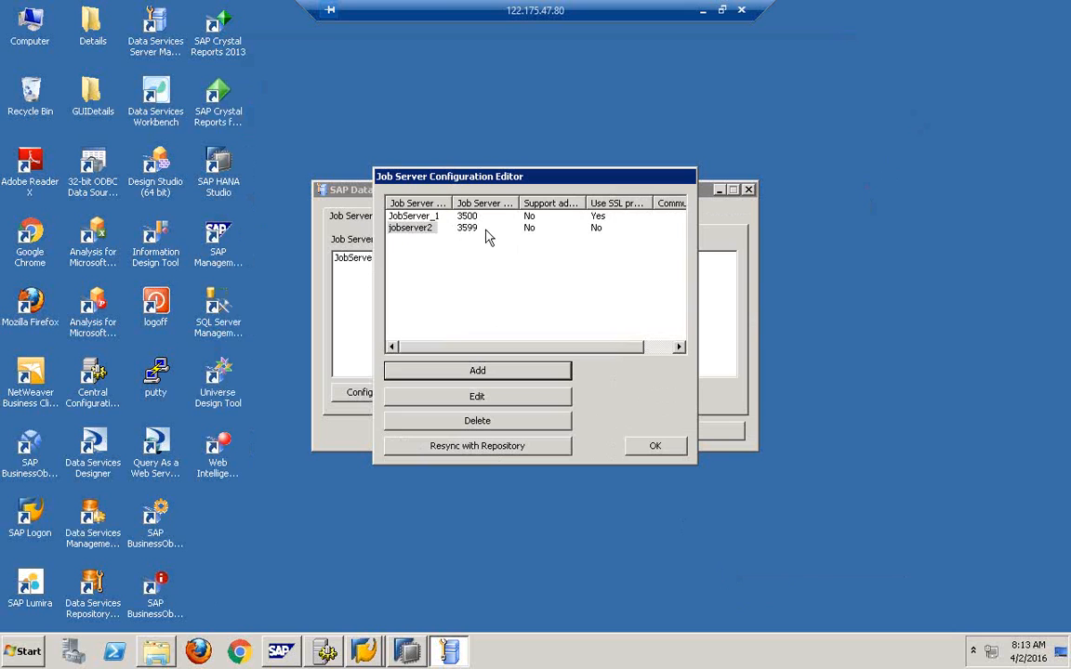
{"action": "left_click", "coordinate": [656, 448]}
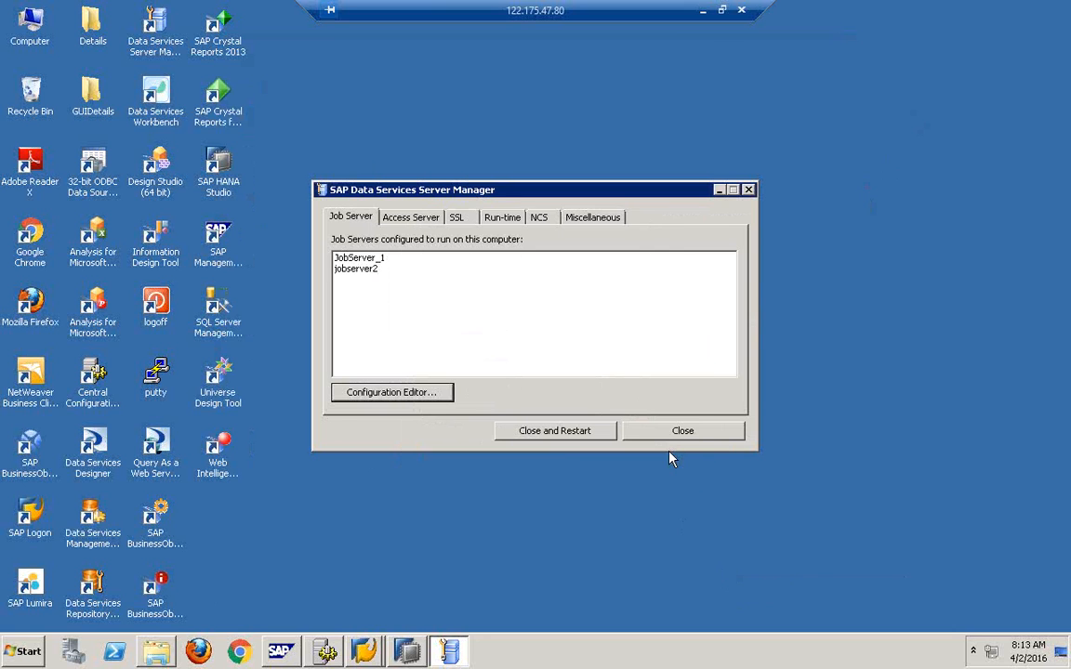
{"action": "left_click", "coordinate": [549, 433]}
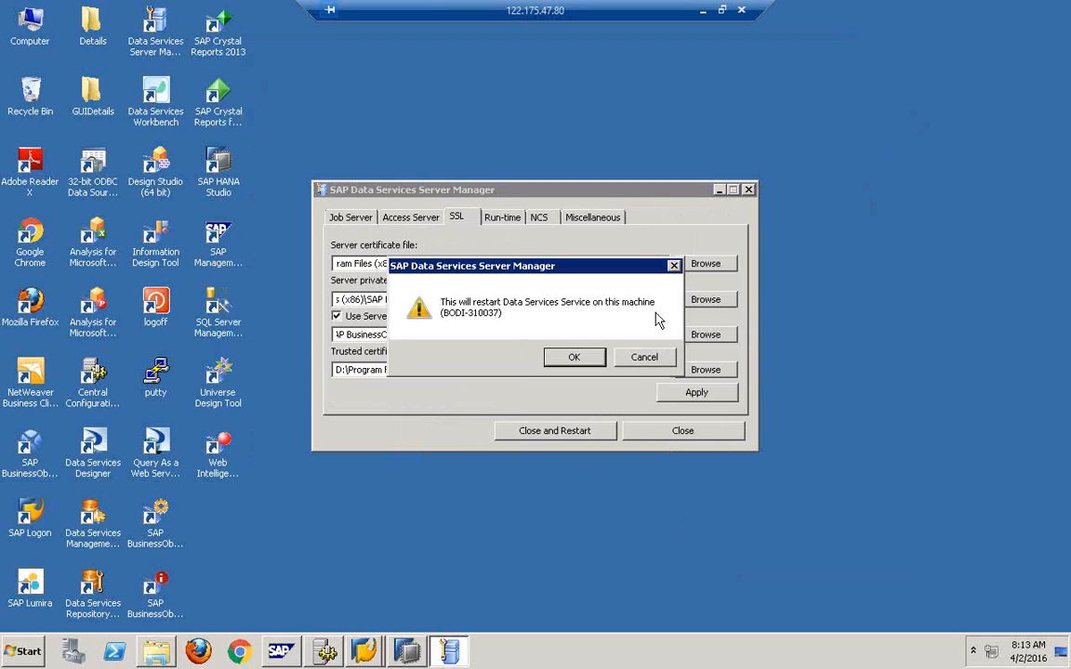
Confirm the service restart, then close Server Manager in the other remote session to reveal the BODS diagram.
{"action": "left_click", "coordinate": [575, 359]}
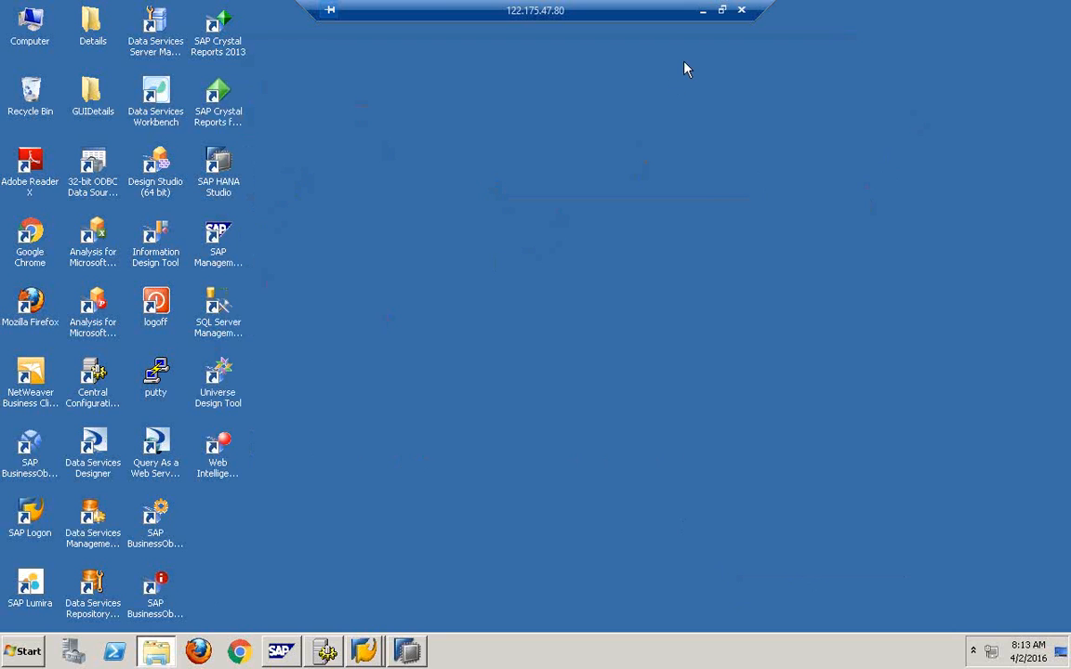
{"action": "left_click", "coordinate": [721, 9]}
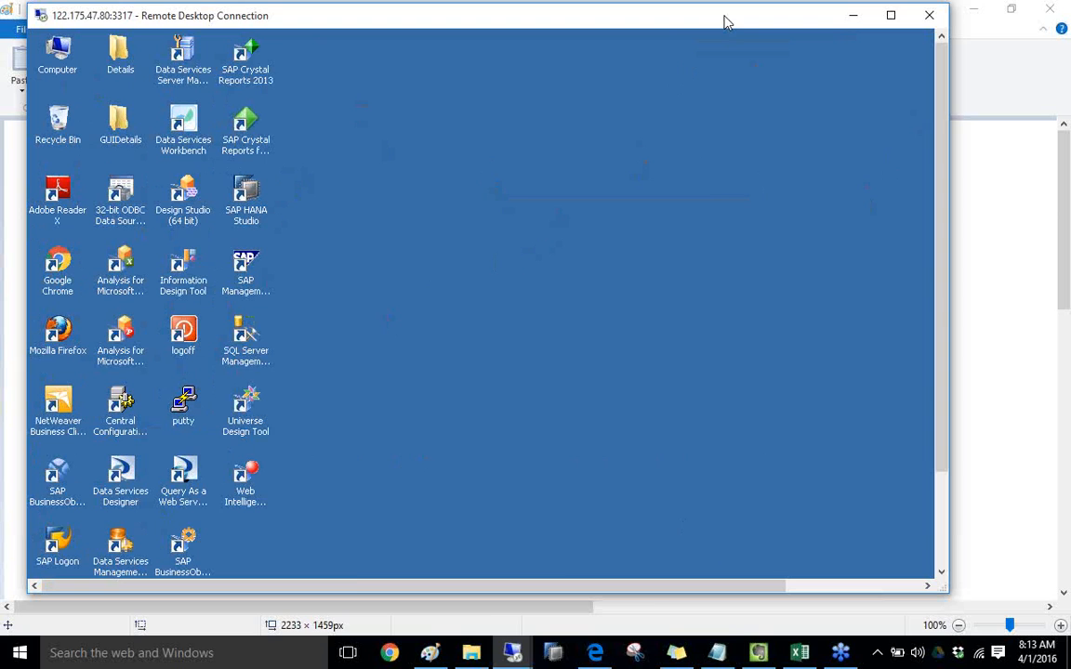
{"action": "mouse_move", "coordinate": [506, 653]}
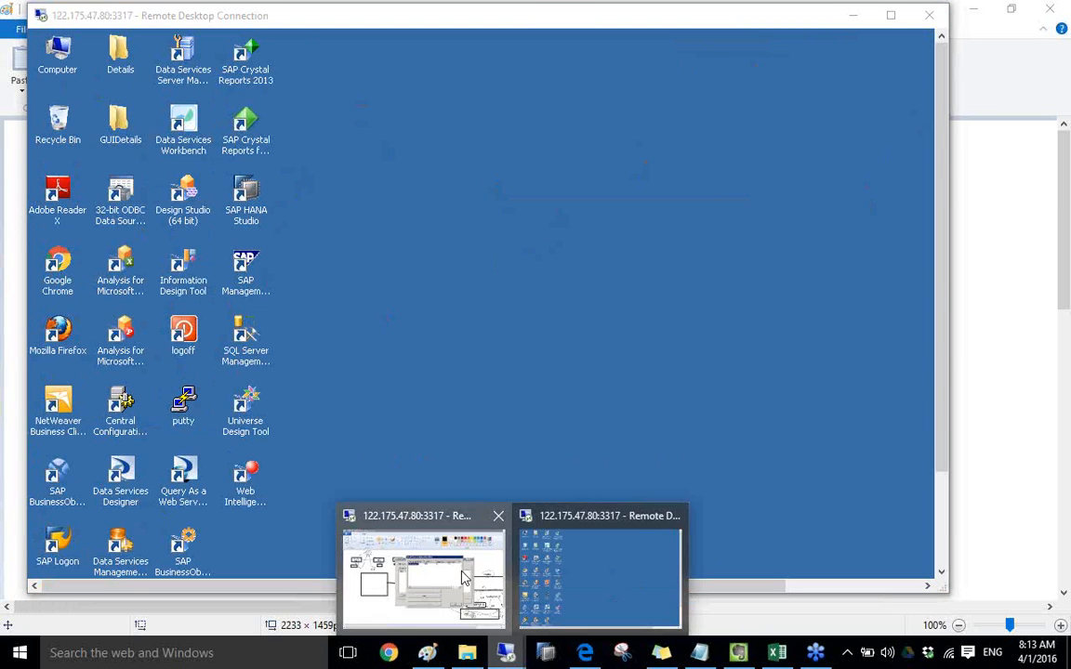
{"action": "left_click", "coordinate": [419, 520]}
{"action": "double_click", "coordinate": [791, 15]}
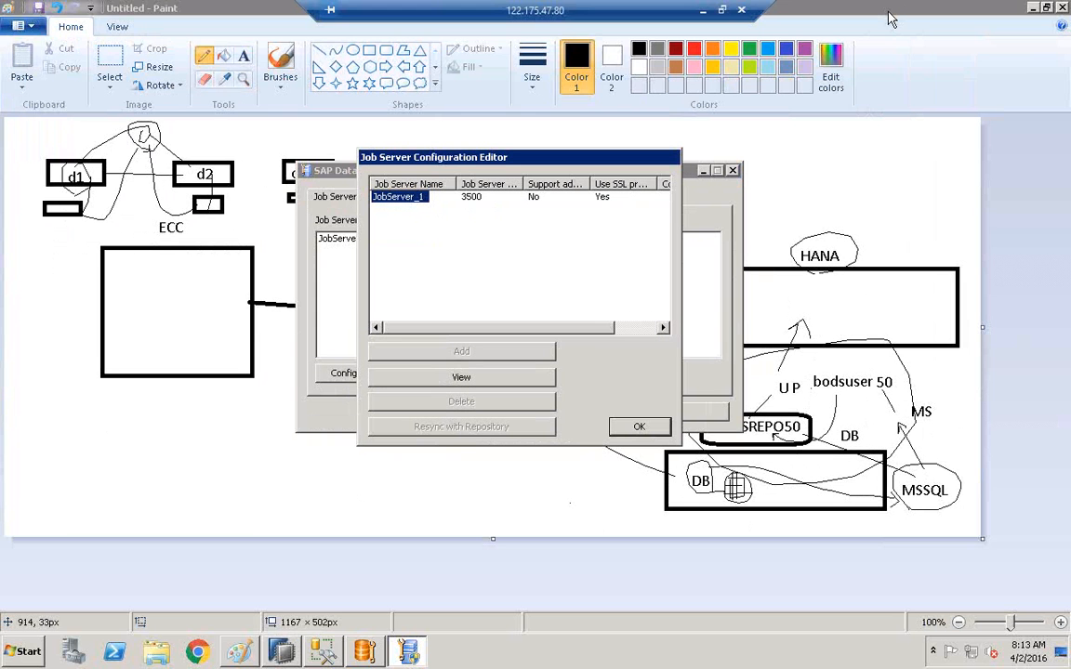
{"action": "left_click", "coordinate": [646, 429]}
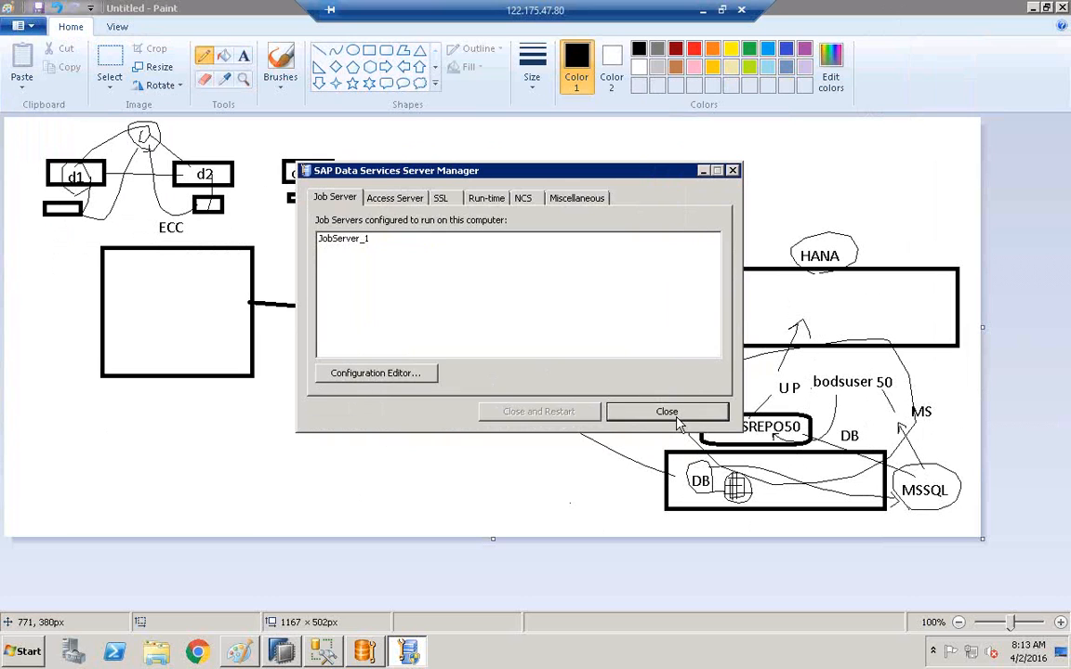
{"action": "left_click", "coordinate": [669, 411]}
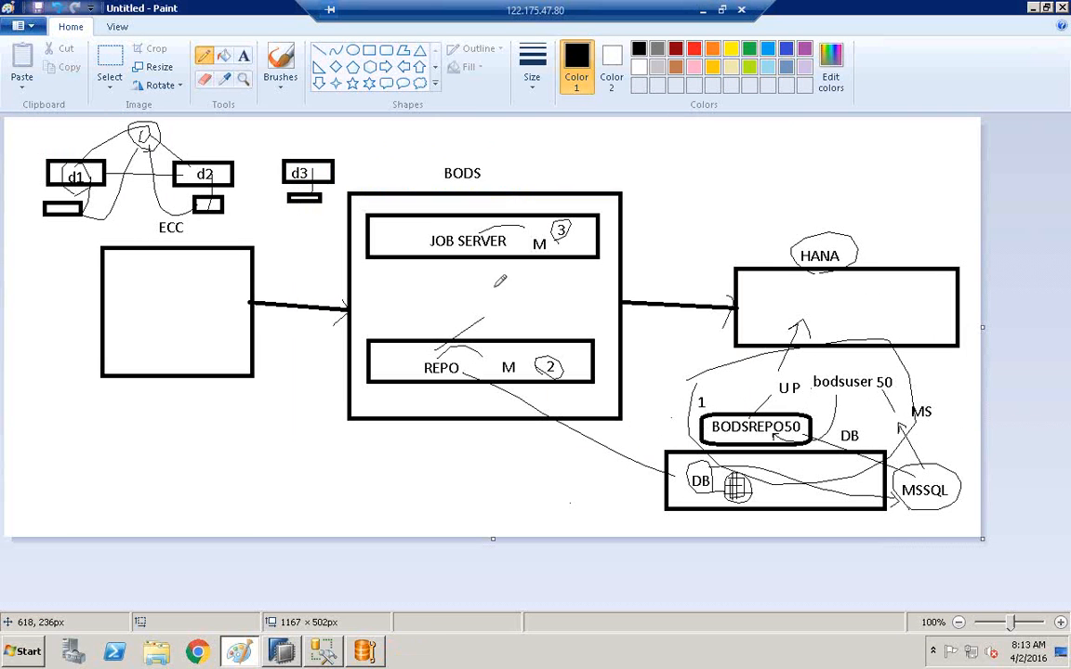
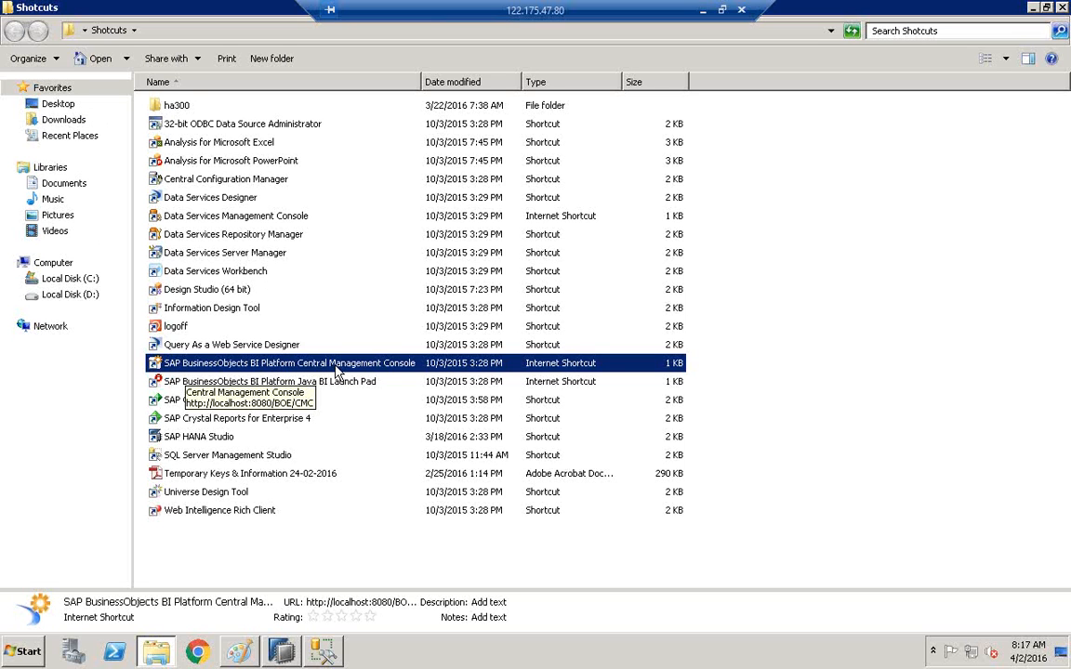
Launch the CMC, log on with the administrator user name and password, and let Chrome save it.
{"action": "double_click", "coordinate": [336, 369]}
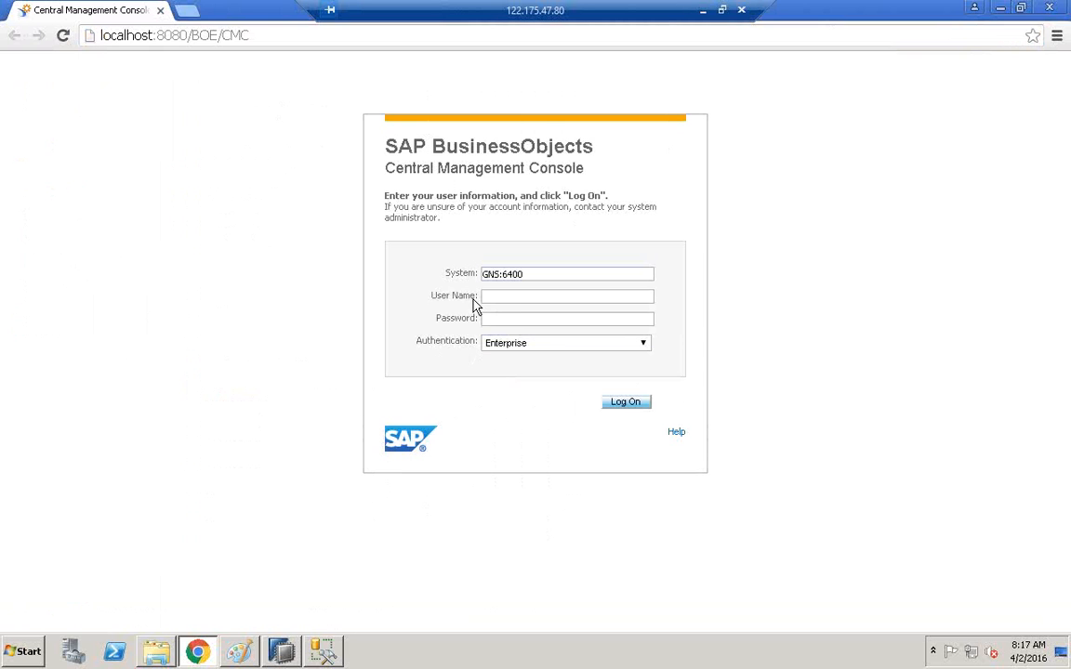
{"action": "left_click", "coordinate": [496, 297]}
{"action": "type", "text": "BEST"}
{"action": "key", "text": "Tab"}
{"action": "type", "text": "••••••••••"}
{"action": "left_click", "coordinate": [628, 404]}
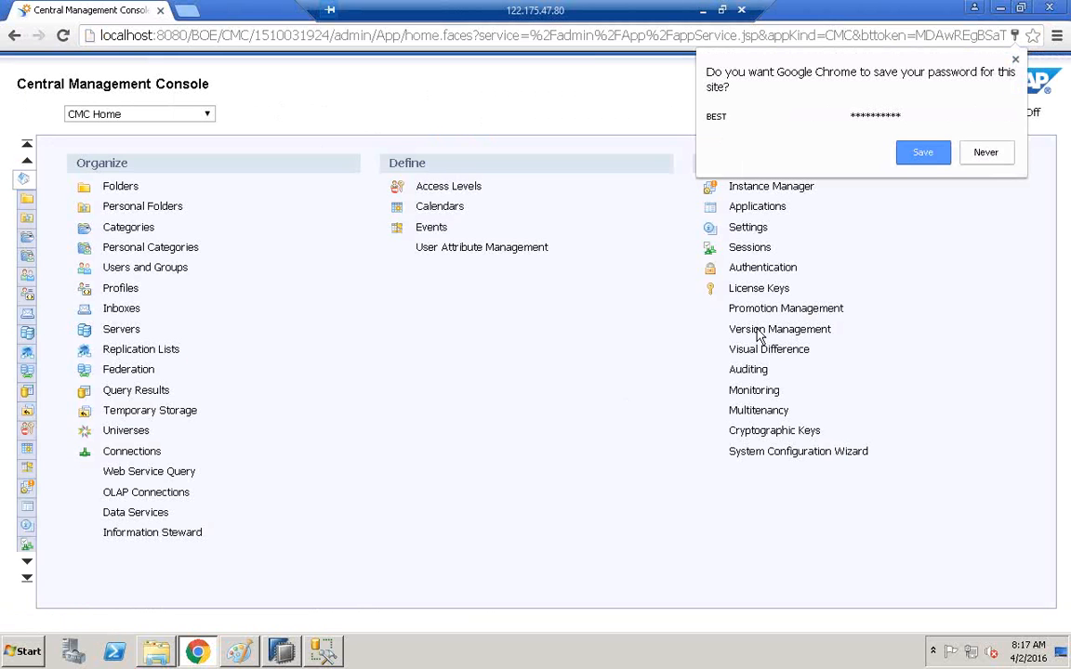
{"action": "left_click", "coordinate": [943, 155]}
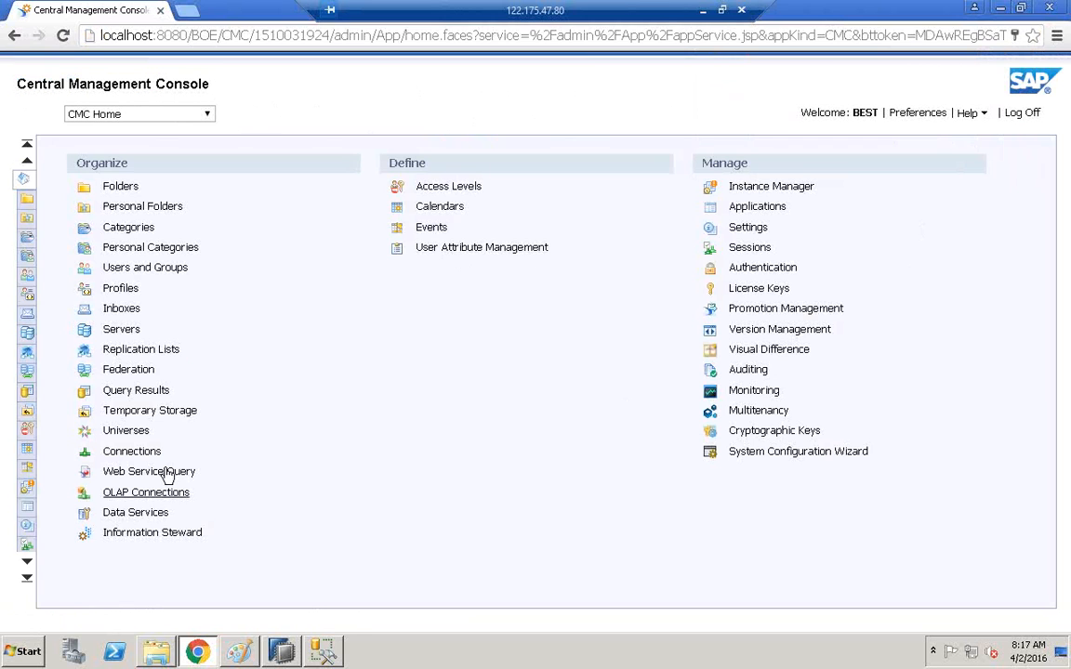
Go to Data Services and start configuring a new Data Services repository.
{"action": "left_click", "coordinate": [136, 521]}
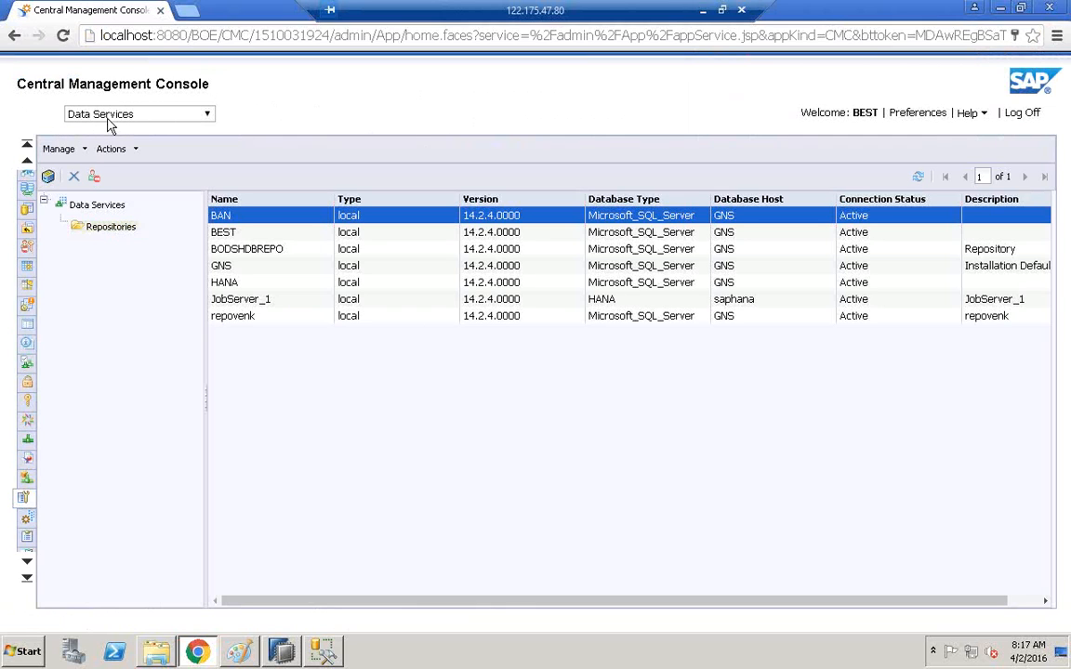
{"action": "left_click", "coordinate": [49, 177]}
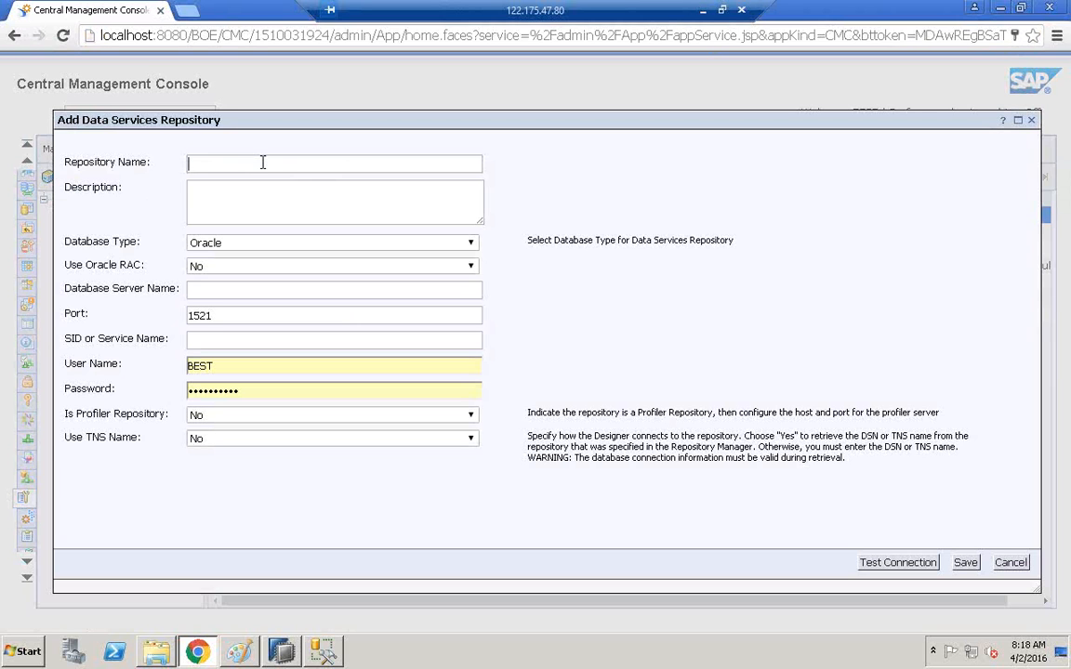
Name the repository BODSREPO50, reuse that name as its description, and choose Microsoft SQL Server.
{"action": "type", "text": "BODSREPO50"}
{"action": "left_click_drag", "start_coordinate": [263, 163], "coordinate": [148, 155]}
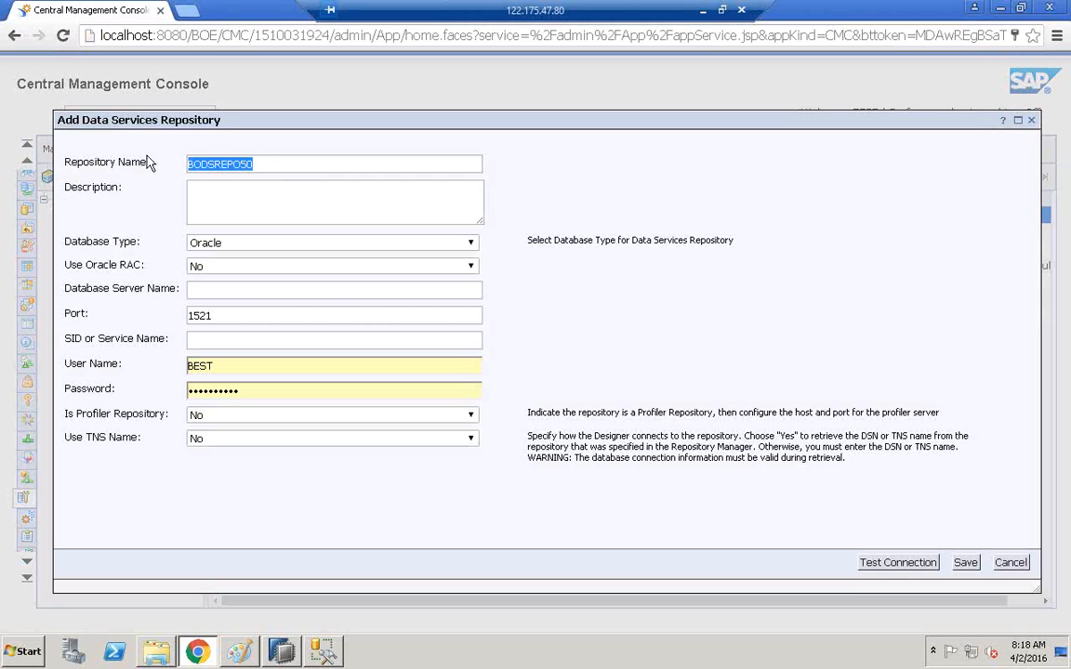
{"action": "key", "text": "ctrl+c"}
{"action": "left_click", "coordinate": [227, 210]}
{"action": "key", "text": "ctrl+v"}
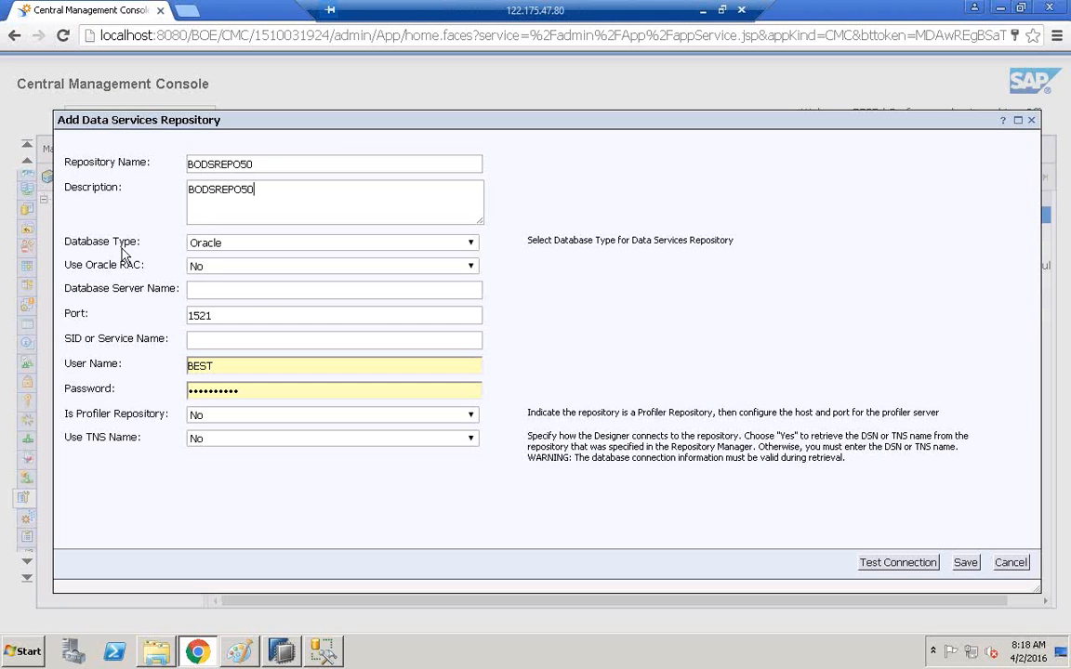
{"action": "left_click", "coordinate": [220, 245]}
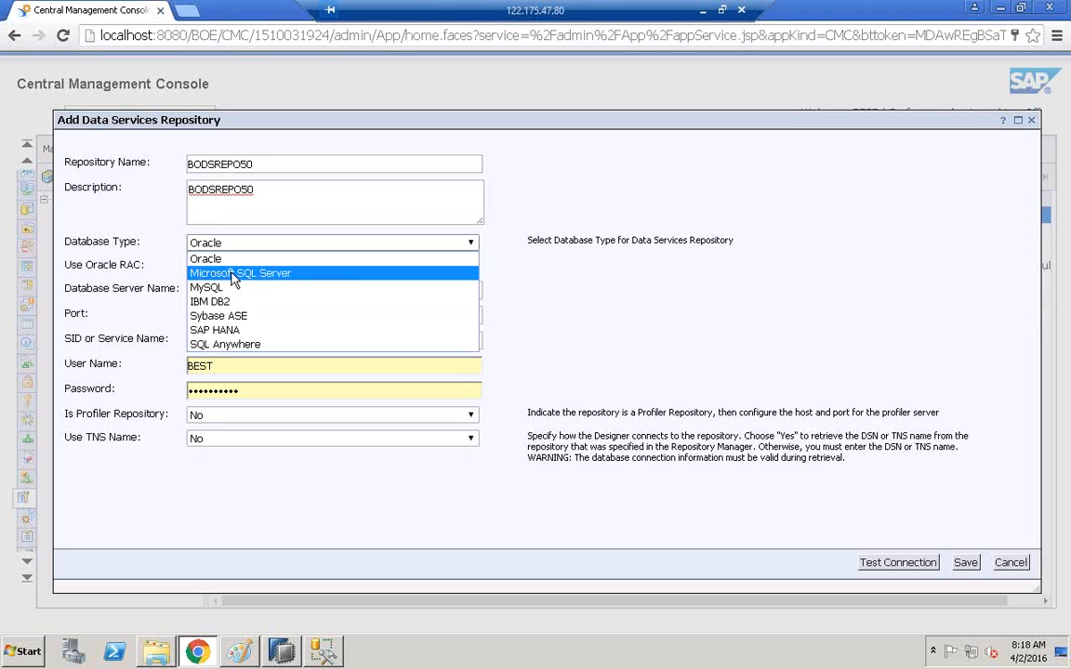
{"action": "left_click", "coordinate": [233, 275]}
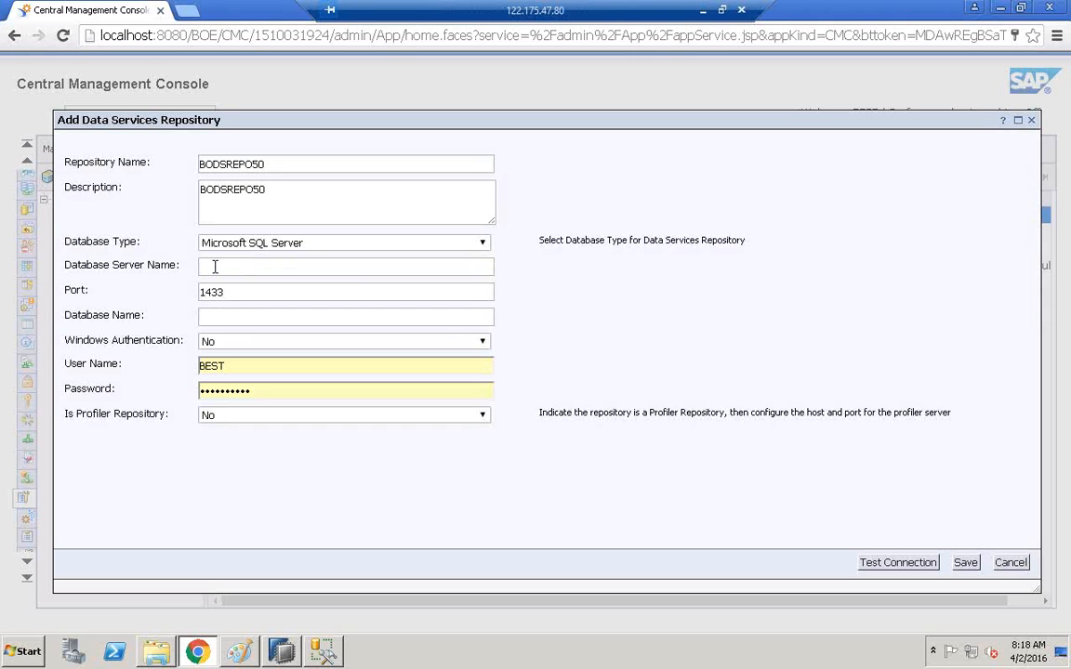
Enter GNS as the database server and BODSUSER50 as the database name.
{"action": "left_click", "coordinate": [215, 267]}
{"action": "type", "text": "gns"}
{"action": "key", "text": "BackSpace"}
{"action": "key", "text": "BackSpace"}
{"action": "type", "text": "GNS"}
{"action": "left_click", "coordinate": [233, 317]}
{"action": "type", "text": "BOD"}
{"action": "key", "text": "BackSpace"}
{"action": "key", "text": "BackSpace"}
{"action": "key", "text": "BackSpace"}
{"action": "type", "text": "BODSUSE"}
{"action": "key", "text": "BackSpace"}
{"action": "key", "text": "BackSpace"}
{"action": "key", "text": "BackSpace"}
{"action": "key", "text": "BackSpace"}
{"action": "key", "text": "BackSpace"}
{"action": "key", "text": "BackSpace"}
{"action": "key", "text": "BackSpace"}
{"action": "type", "text": "BODSUSER50"}
Replace the autofilled login with user name BODSUSER1 and the database password.
{"action": "left_click", "coordinate": [231, 366]}
{"action": "key", "text": "BackSpace"}
{"action": "key", "text": "BackSpace"}
{"action": "key", "text": "BackSpace"}
{"action": "key", "text": "BackSpace"}
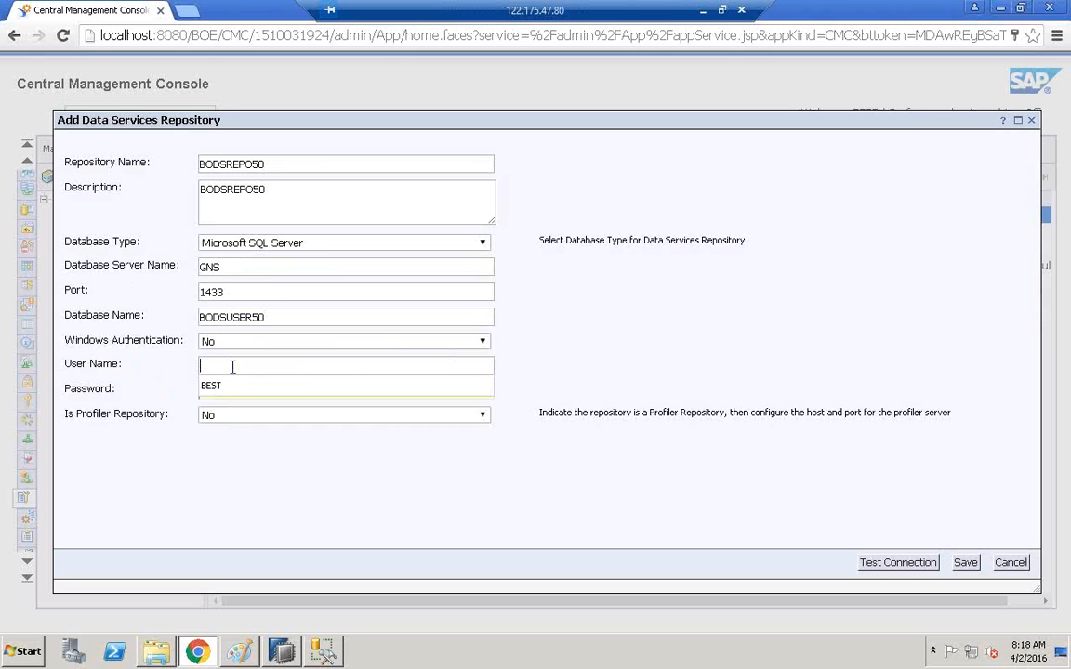
{"action": "type", "text": "BODSUS"}
{"action": "key", "text": "BackSpace"}
{"action": "key", "text": "BackSpace"}
{"action": "key", "text": "BackSpace"}
{"action": "key", "text": "BackSpace"}
{"action": "key", "text": "BackSpace"}
{"action": "key", "text": "BackSpace"}
{"action": "type", "text": "bods"}
{"action": "key", "text": "BackSpace"}
{"action": "key", "text": "BackSpace"}
{"action": "key", "text": "BackSpace"}
{"action": "key", "text": "BackSpace"}
{"action": "type", "text": "BODSU"}
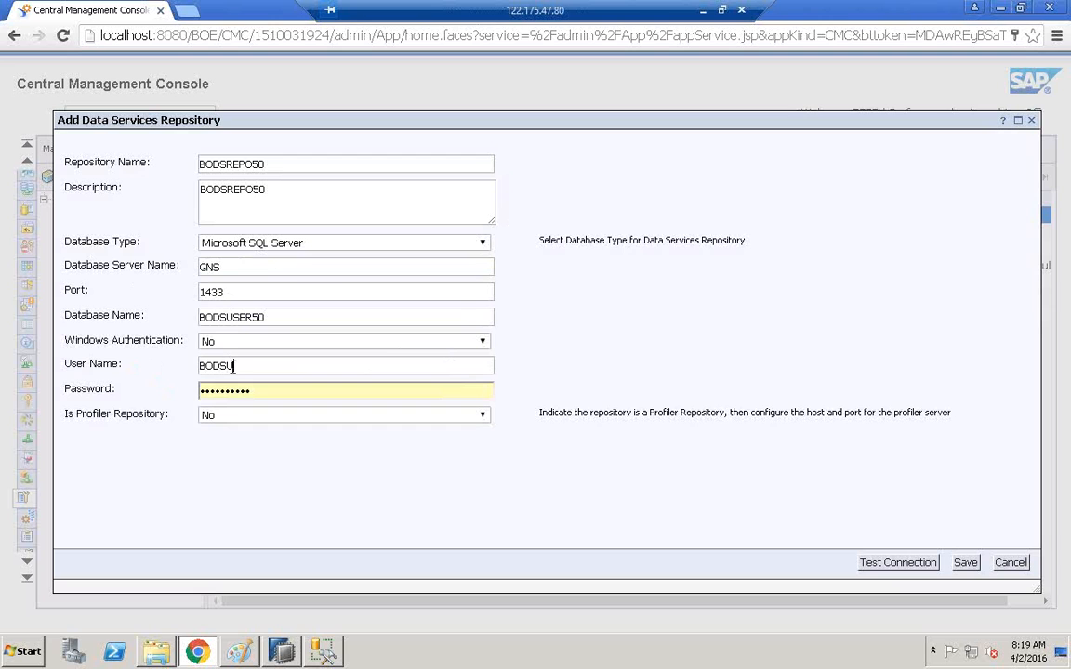
{"action": "type", "text": "SER1"}
{"action": "key", "text": "Tab"}
{"action": "key", "text": "ctrl+a"}
{"action": "key", "text": "BackSpace"}
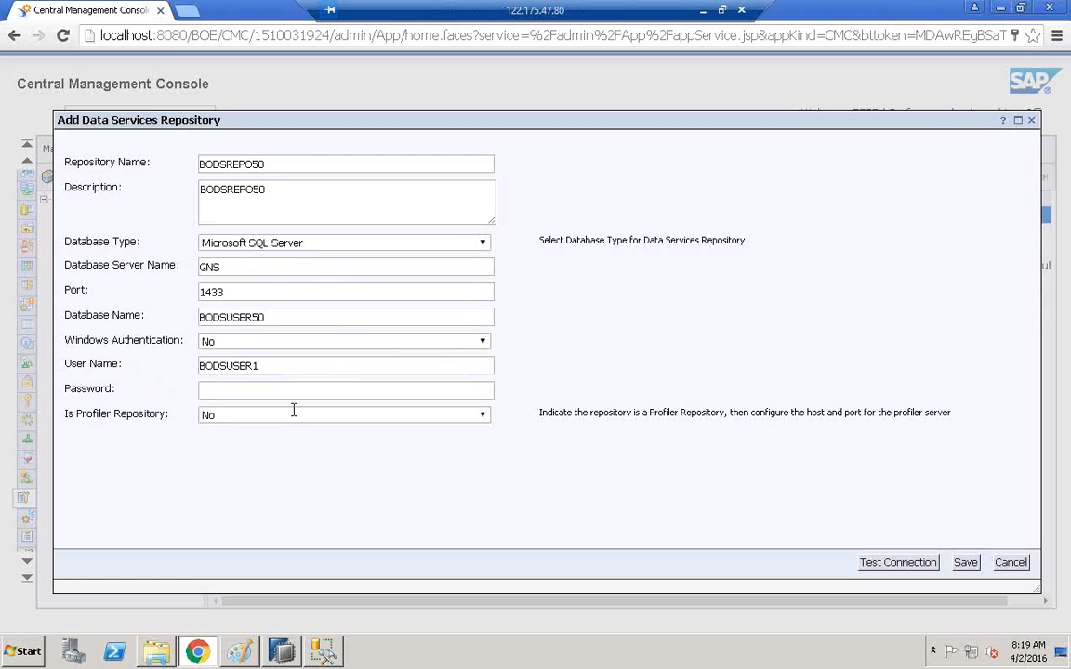
{"action": "type", "text": "••"}
{"action": "key", "text": "BackSpace"}
{"action": "key", "text": "BackSpace"}
{"action": "type", "text": "••••••••••"}
{"action": "left_click", "coordinate": [239, 650]}
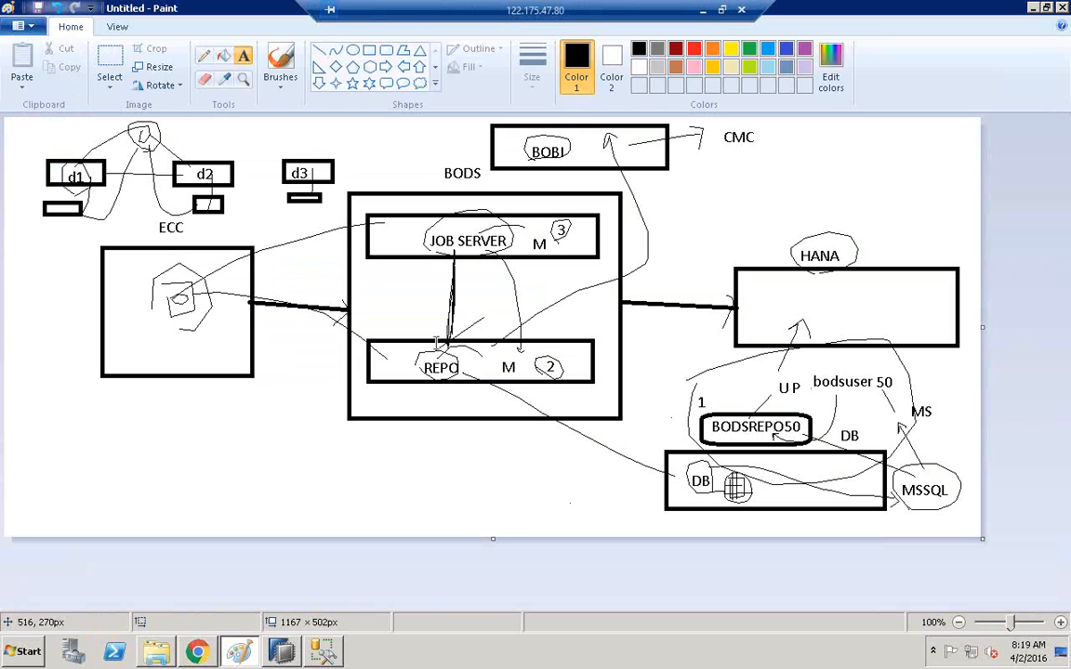
Add a '4' text label beside the BOBI box in Paint, then return to the repository form.
{"action": "left_click", "coordinate": [576, 142]}
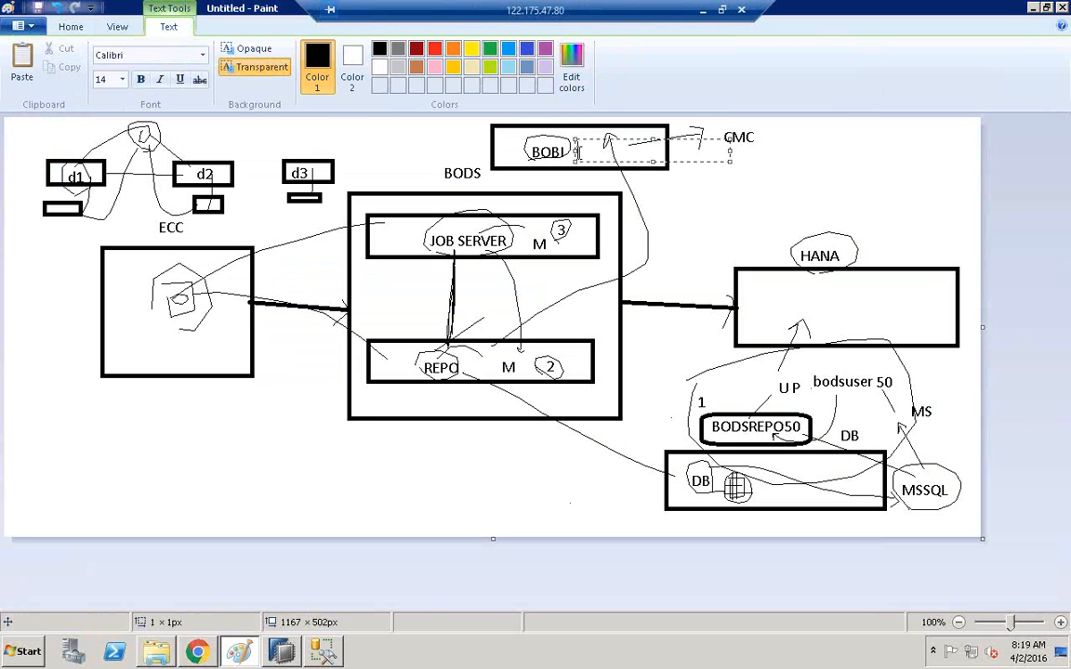
{"action": "type", "text": "4"}
{"action": "left_click", "coordinate": [676, 178]}
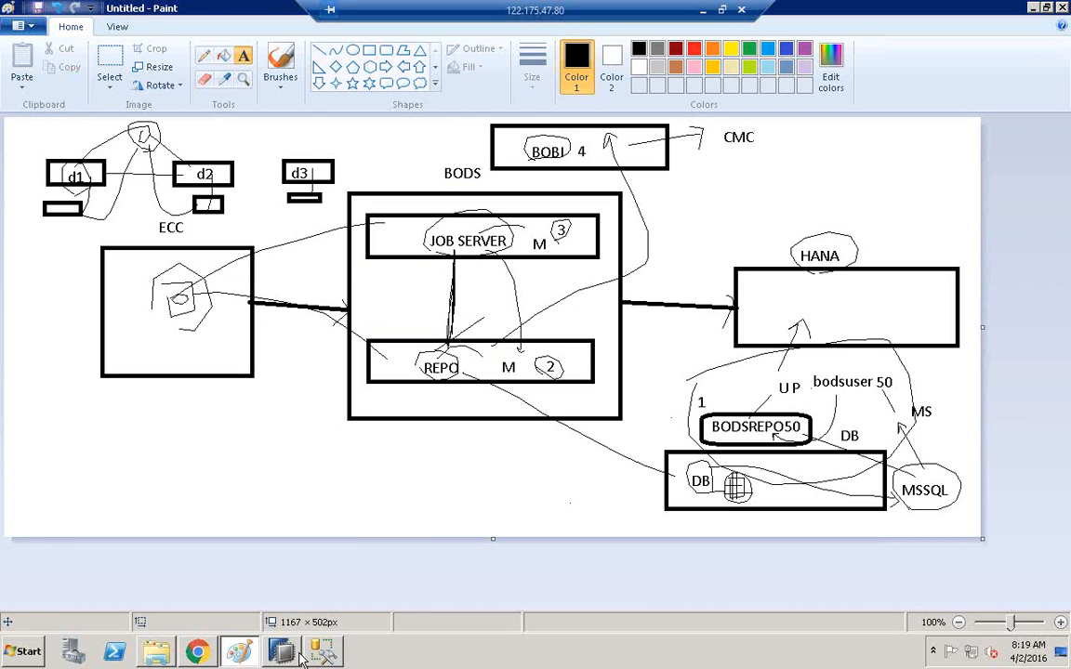
{"action": "left_click", "coordinate": [198, 651]}
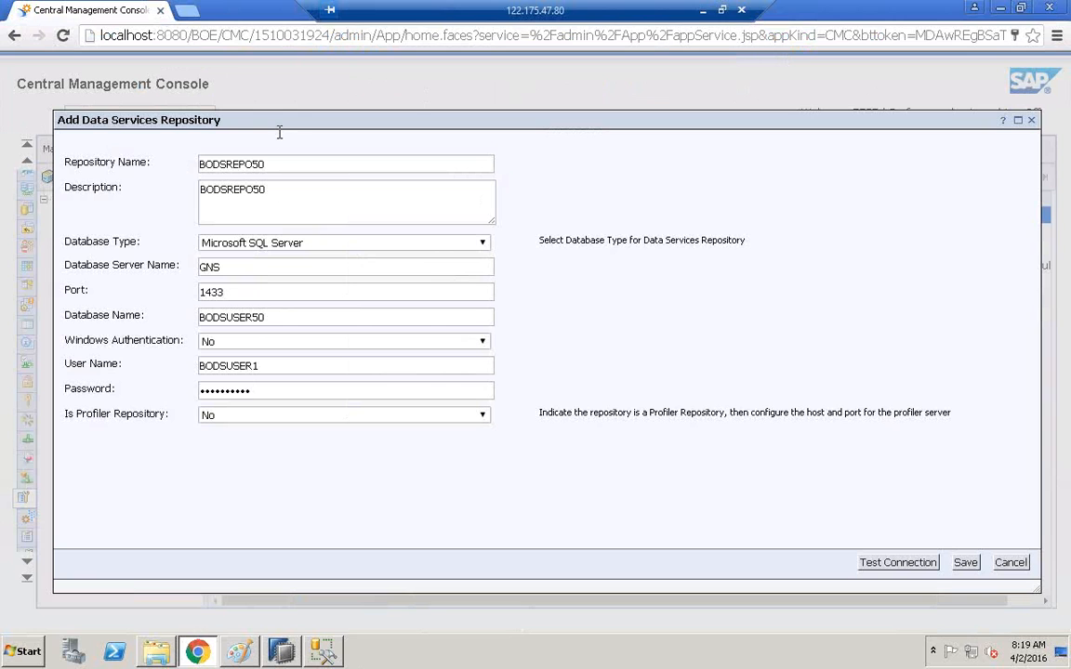
Test the connection, dismiss the login failure, and clear the password field.
{"action": "left_click", "coordinate": [897, 564]}
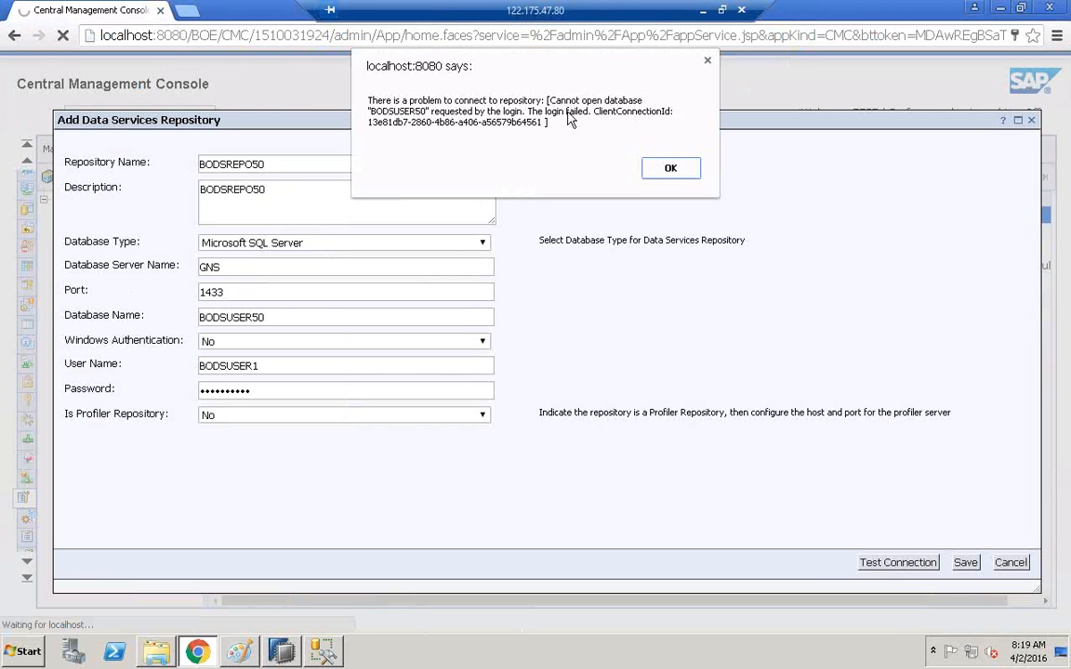
{"action": "left_click", "coordinate": [671, 167]}
{"action": "left_click", "coordinate": [279, 397]}
{"action": "key", "text": "BackSpace"}
{"action": "key", "text": "BackSpace"}
{"action": "key", "text": "BackSpace"}
{"action": "key", "text": "BackSpace"}
{"action": "key", "text": "BackSpace"}
{"action": "key", "text": "BackSpace"}
{"action": "key", "text": "BackSpace"}
{"action": "key", "text": "BackSpace"}
{"action": "key", "text": "BackSpace"}
{"action": "key", "text": "BackSpace"}
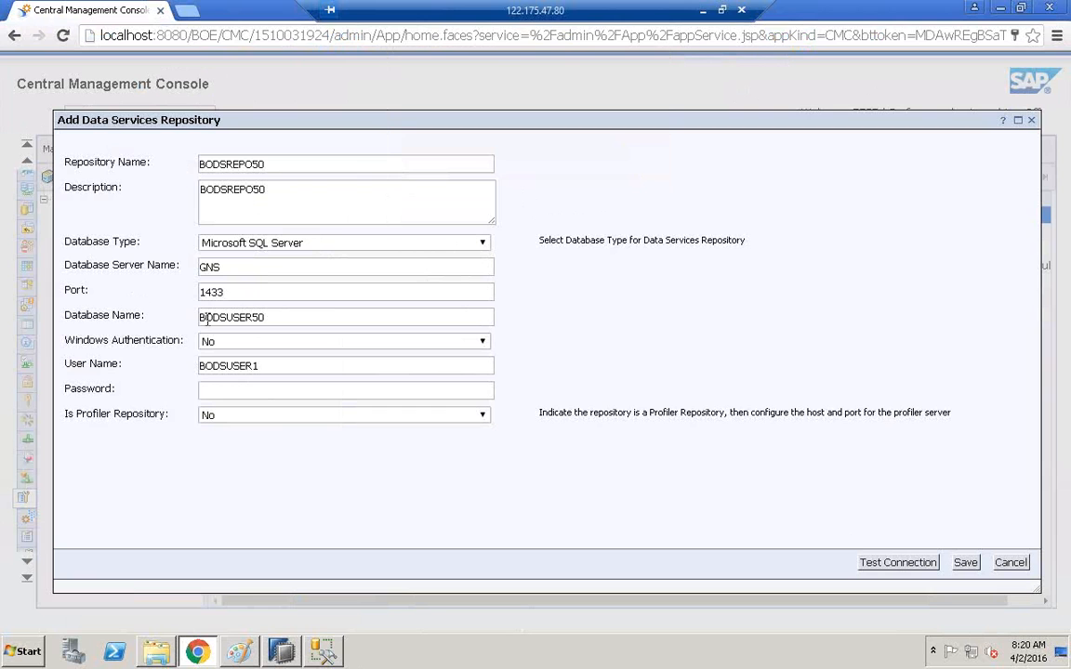
Change the database name to BODSREPO50, re-enter the password, and pass the connection test.
{"action": "left_click", "coordinate": [253, 319]}
{"action": "key", "text": "BackSpace"}
{"action": "key", "text": "BackSpace"}
{"action": "key", "text": "BackSpace"}
{"action": "key", "text": "BackSpace"}
{"action": "type", "text": "repo"}
{"action": "key", "text": "BackSpace"}
{"action": "key", "text": "BackSpace"}
{"action": "key", "text": "BackSpace"}
{"action": "key", "text": "BackSpace"}
{"action": "type", "text": "REPO"}
{"action": "type", "text": "••••••••"}
{"action": "left_click", "coordinate": [879, 565]}
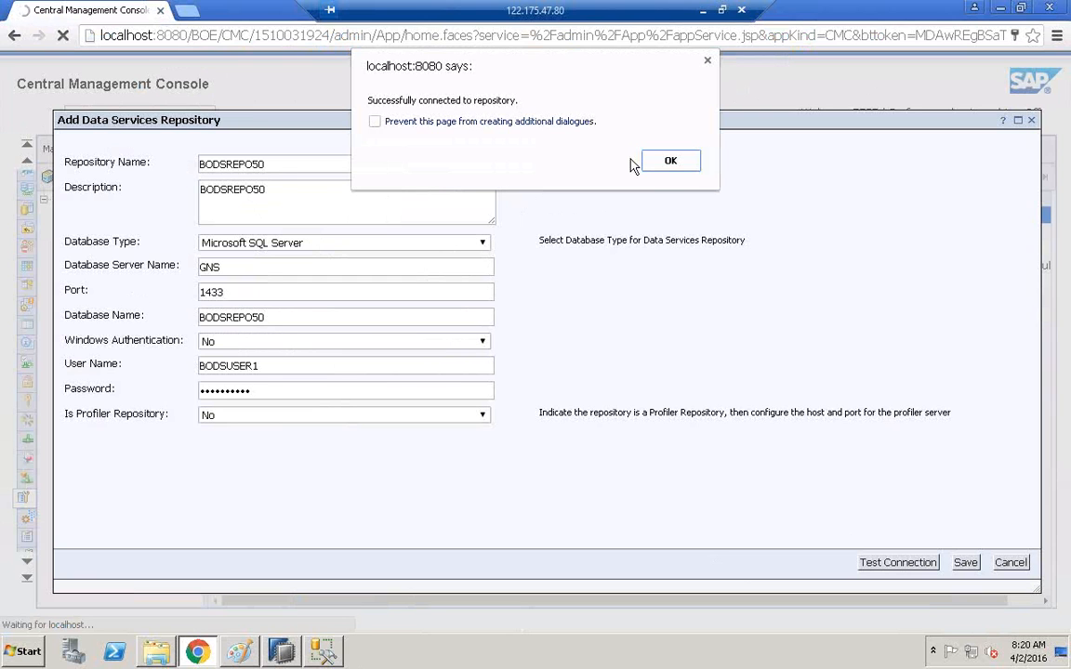
{"action": "left_click", "coordinate": [671, 162]}
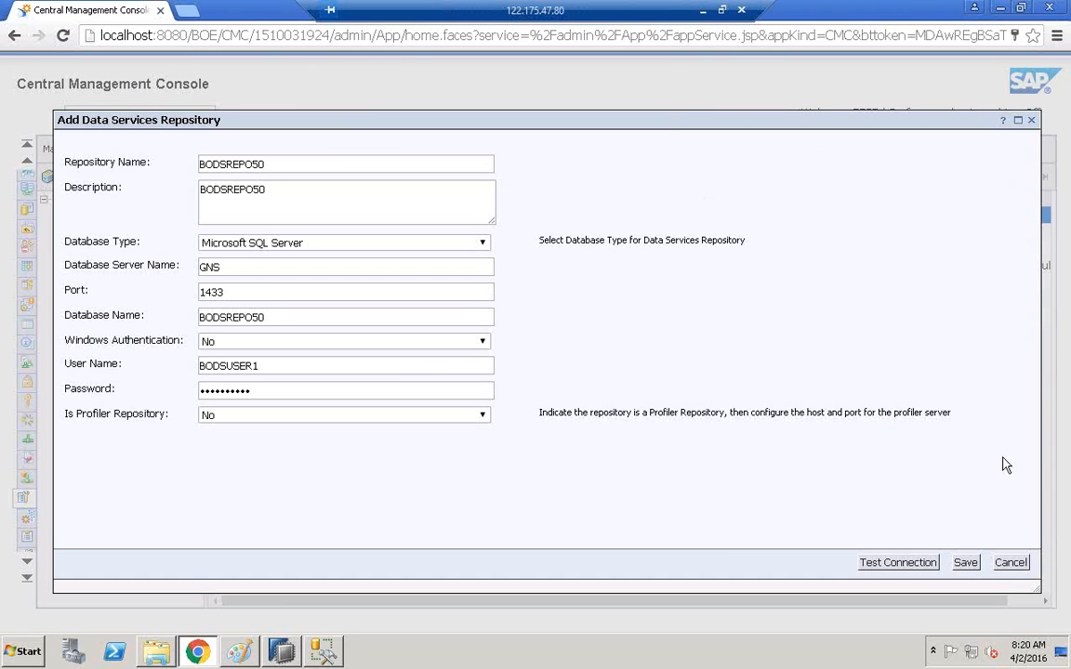
Save the BODSREPO50 repository, refresh the list, and select it as an Active entry.
{"action": "left_click", "coordinate": [965, 565]}
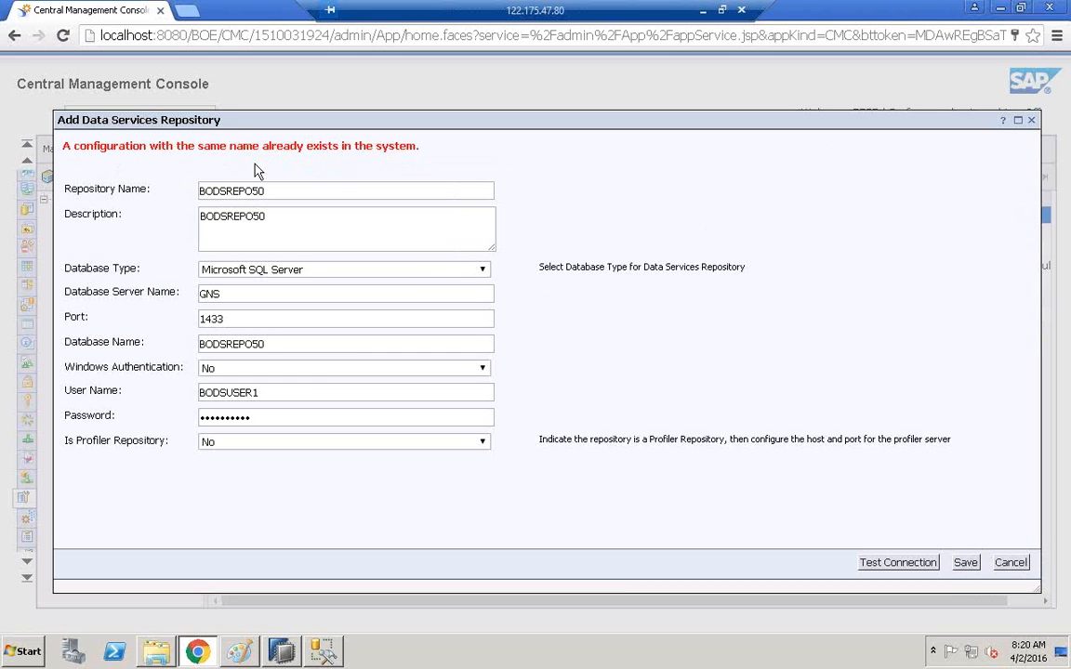
{"action": "left_click", "coordinate": [1011, 564]}
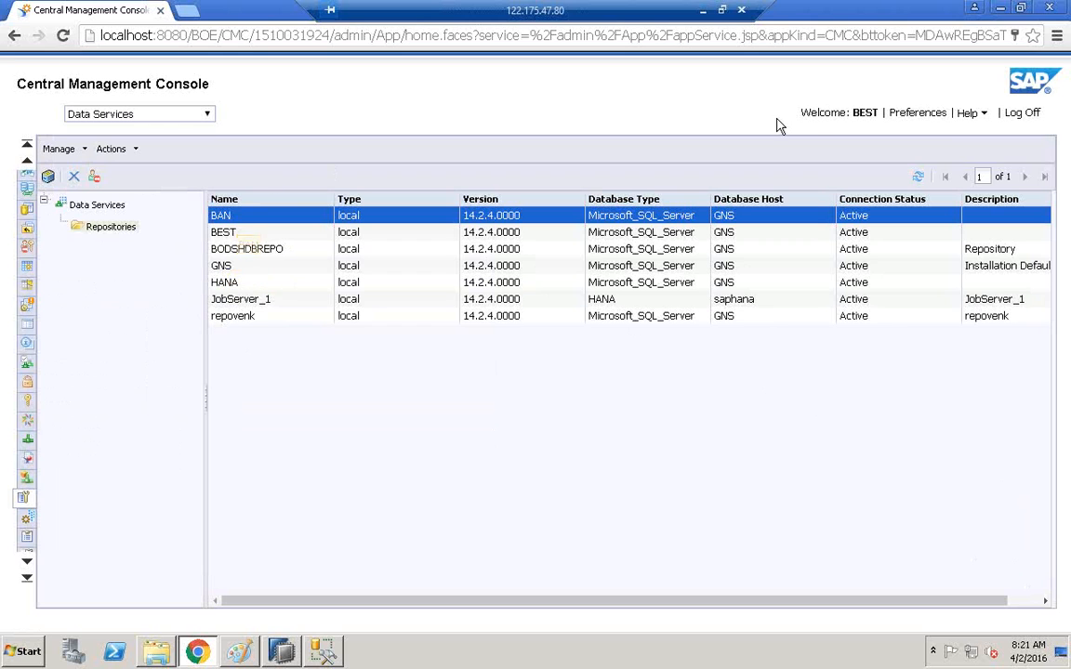
{"action": "left_click", "coordinate": [919, 178]}
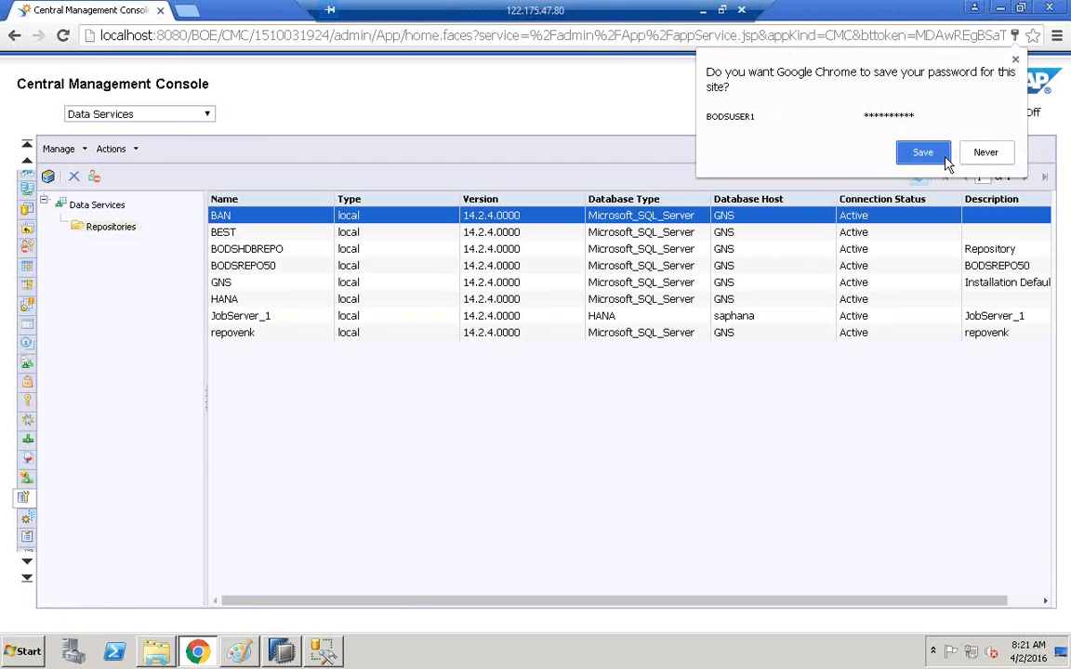
{"action": "left_click", "coordinate": [916, 153]}
{"action": "left_click", "coordinate": [239, 268]}
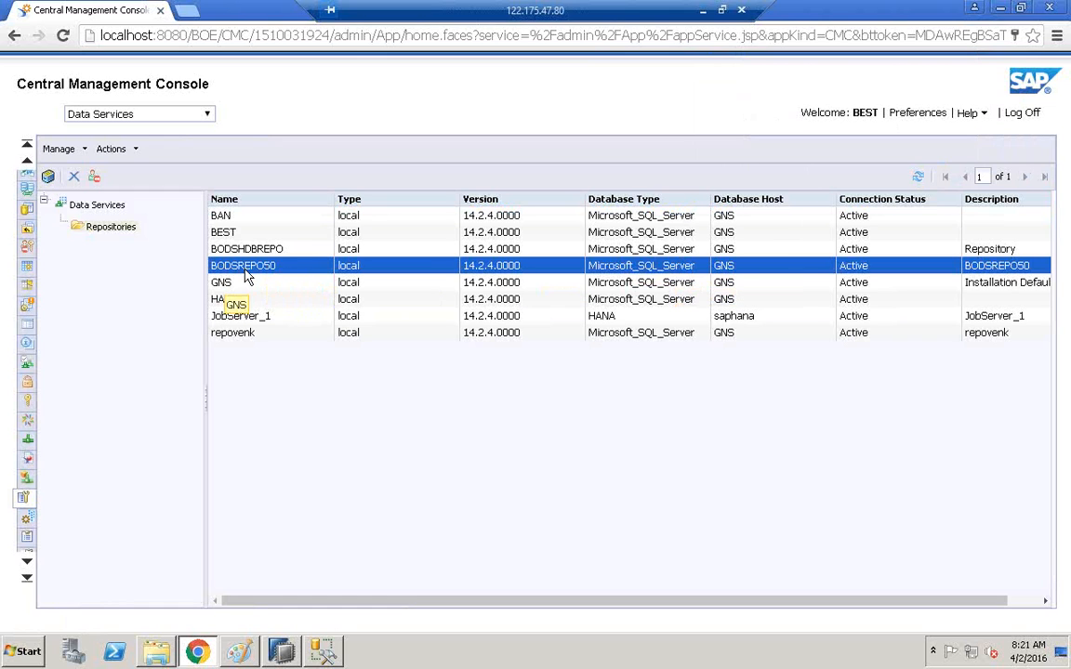
{"action": "left_click", "coordinate": [239, 651]}
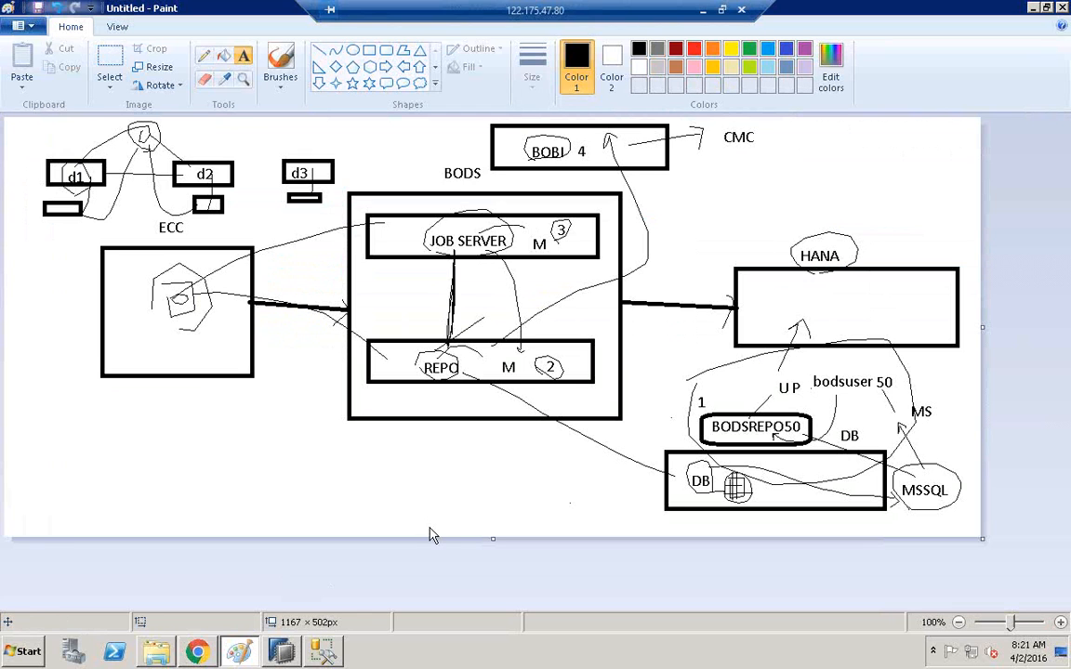
Add a BODSREPO50 label under CMC, circle it, and draw an arrow toward CMC.
{"action": "left_click_drag", "start_coordinate": [677, 144], "coordinate": [833, 165]}
{"action": "type", "text": "bods"}
{"action": "key", "text": "BackSpace"}
{"action": "key", "text": "BackSpace"}
{"action": "key", "text": "BackSpace"}
{"action": "key", "text": "BackSpace"}
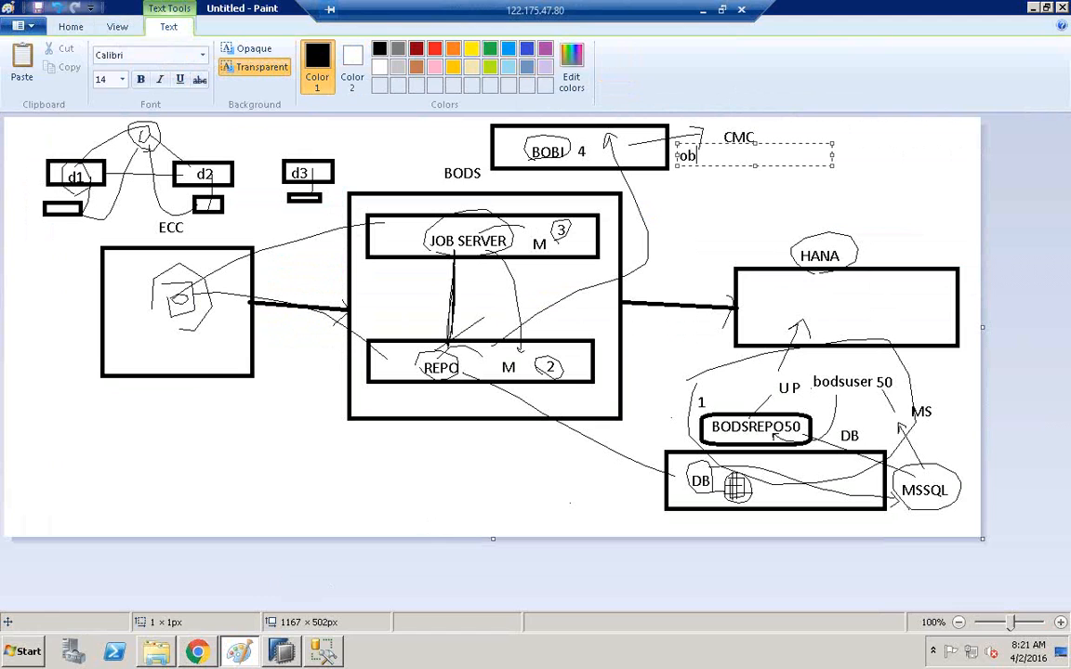
{"action": "type", "text": "BODSREPO50"}
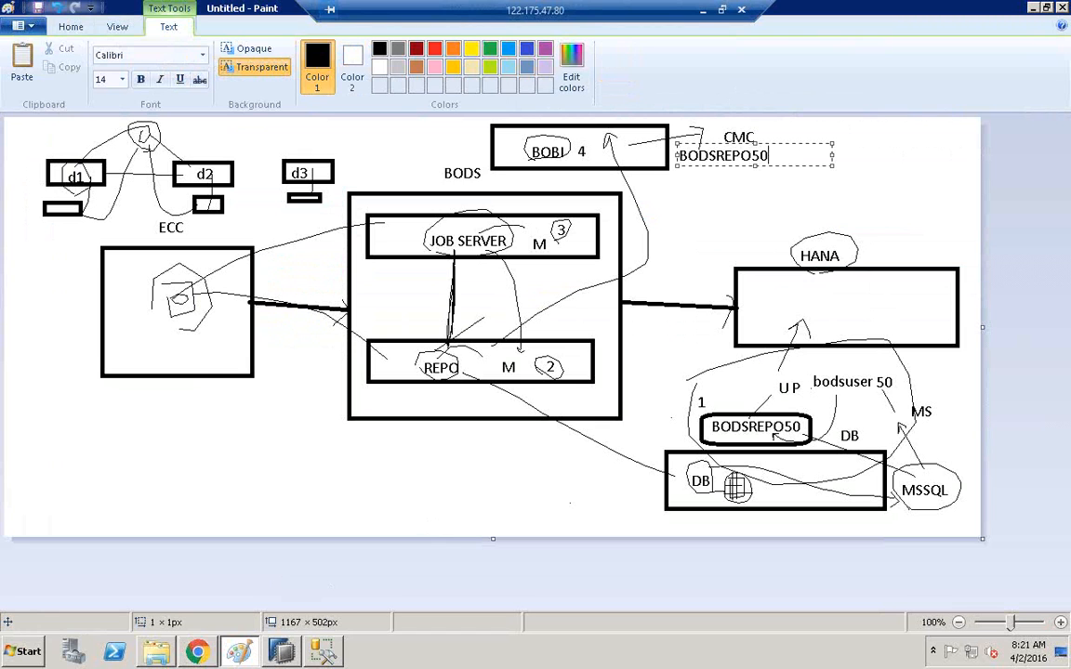
{"action": "left_click", "coordinate": [689, 139]}
{"action": "left_click", "coordinate": [204, 55]}
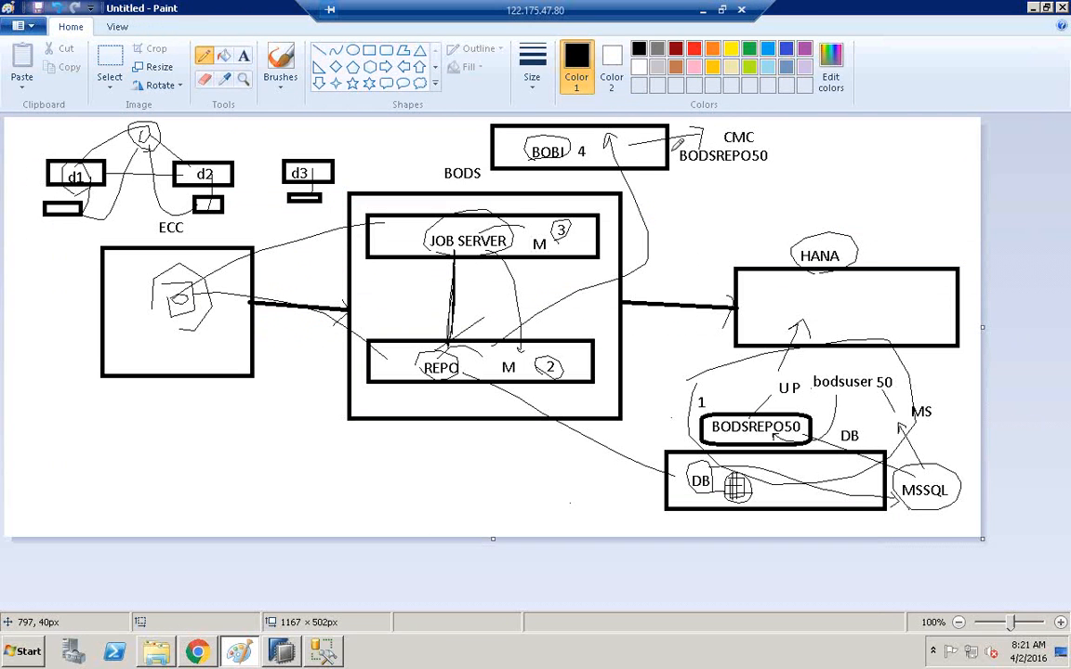
{"action": "left_click_drag", "start_coordinate": [632, 130], "coordinate": [703, 136]}
{"action": "mouse_move", "coordinate": [777, 147]}
{"action": "left_mouse_down"}
{"action": "mouse_move", "coordinate": [688, 144]}
{"action": "mouse_move", "coordinate": [674, 156]}
{"action": "left_mouse_up"}
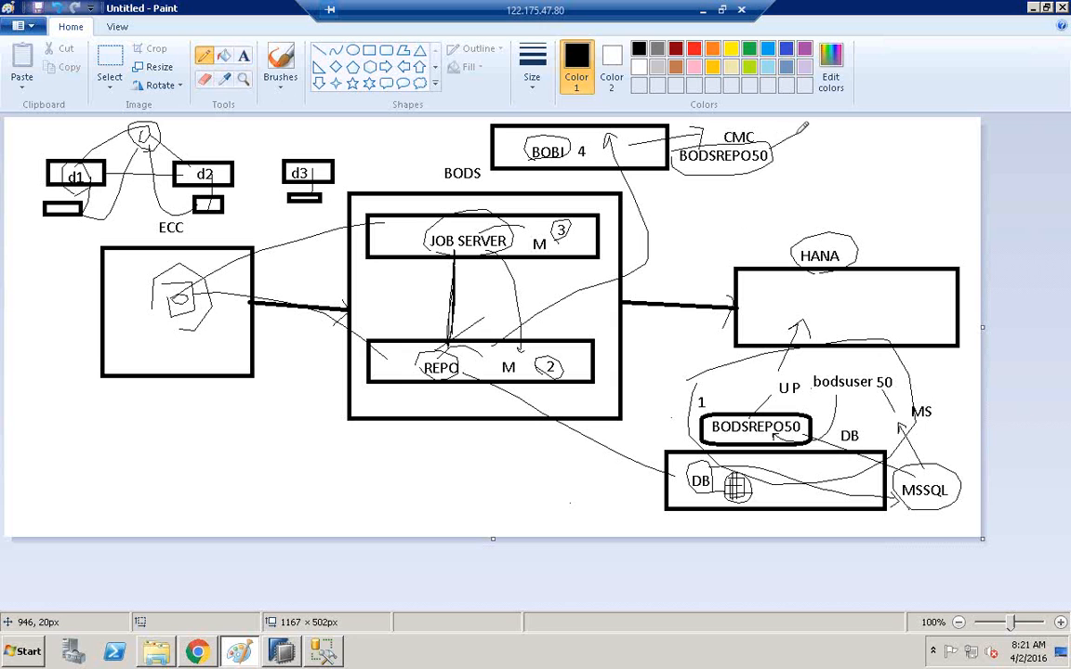
{"action": "left_click_drag", "start_coordinate": [773, 156], "coordinate": [800, 155]}
Draw a rectangle at the diagram's top right and label it BODS.
{"action": "left_click", "coordinate": [243, 56]}
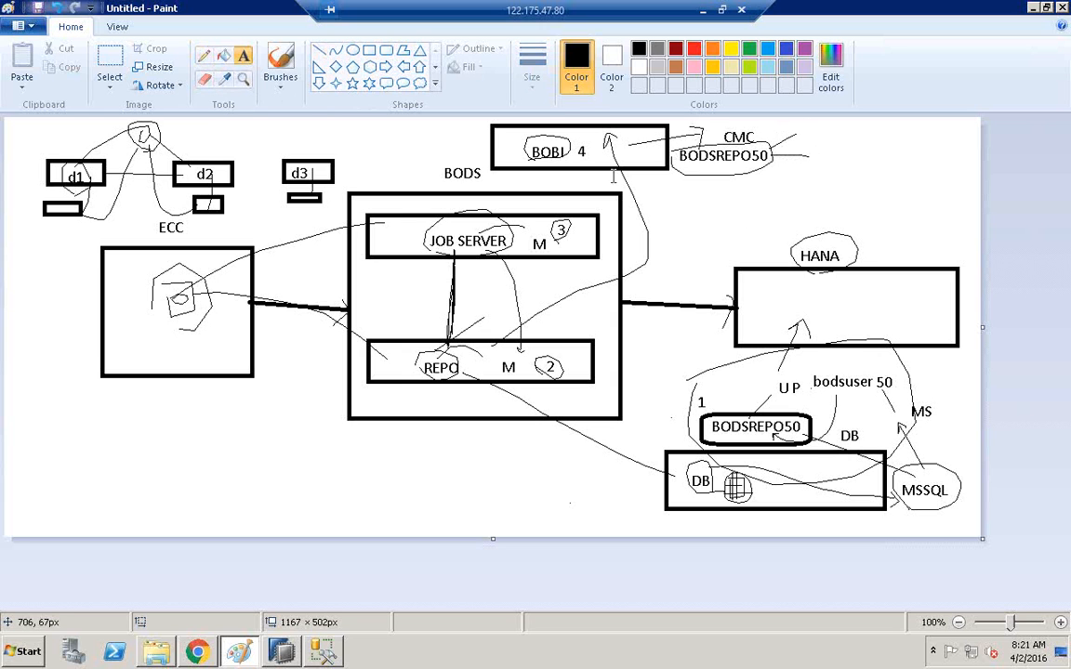
{"action": "left_click", "coordinate": [369, 52]}
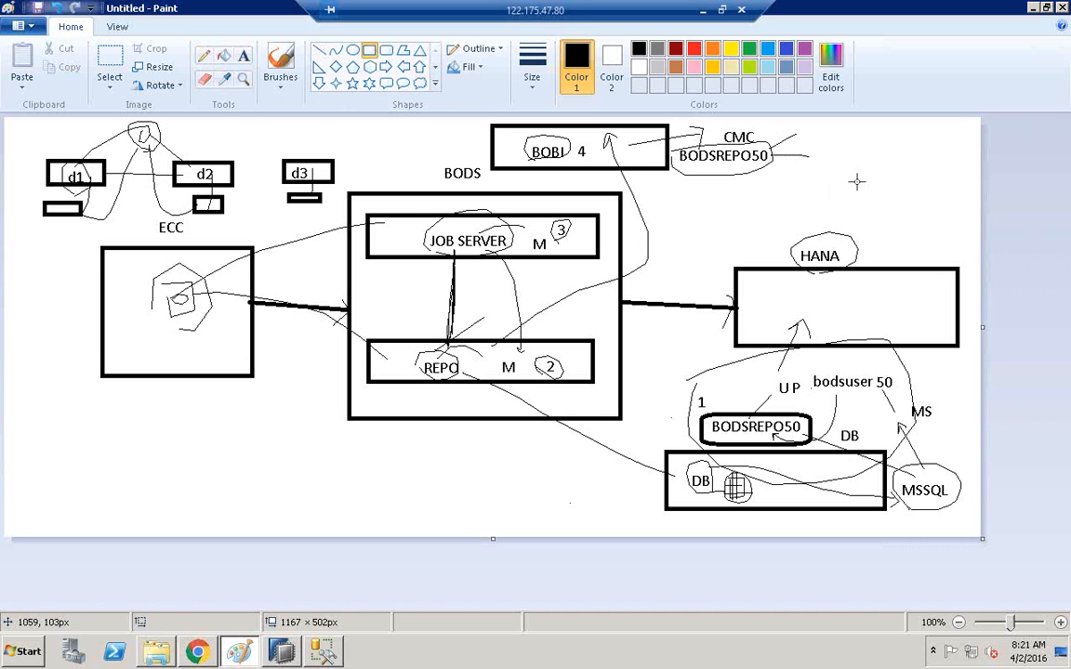
{"action": "left_click_drag", "start_coordinate": [819, 165], "coordinate": [950, 218]}
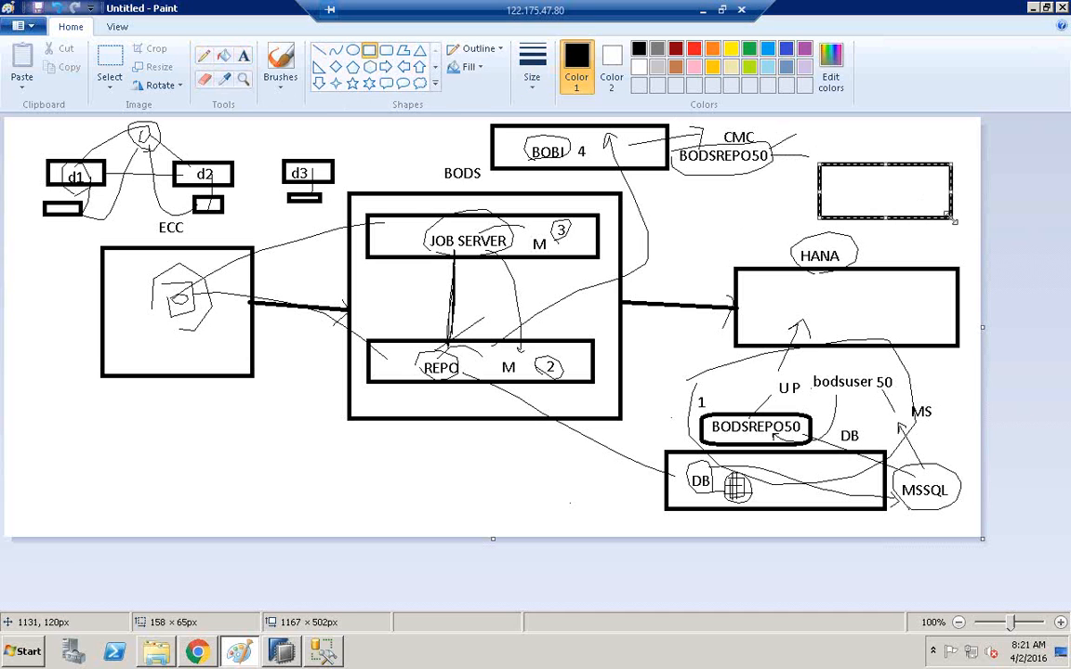
{"action": "left_click", "coordinate": [243, 56]}
{"action": "left_click", "coordinate": [847, 191]}
{"action": "type", "text": "BODS"}
{"action": "left_click", "coordinate": [895, 139]}
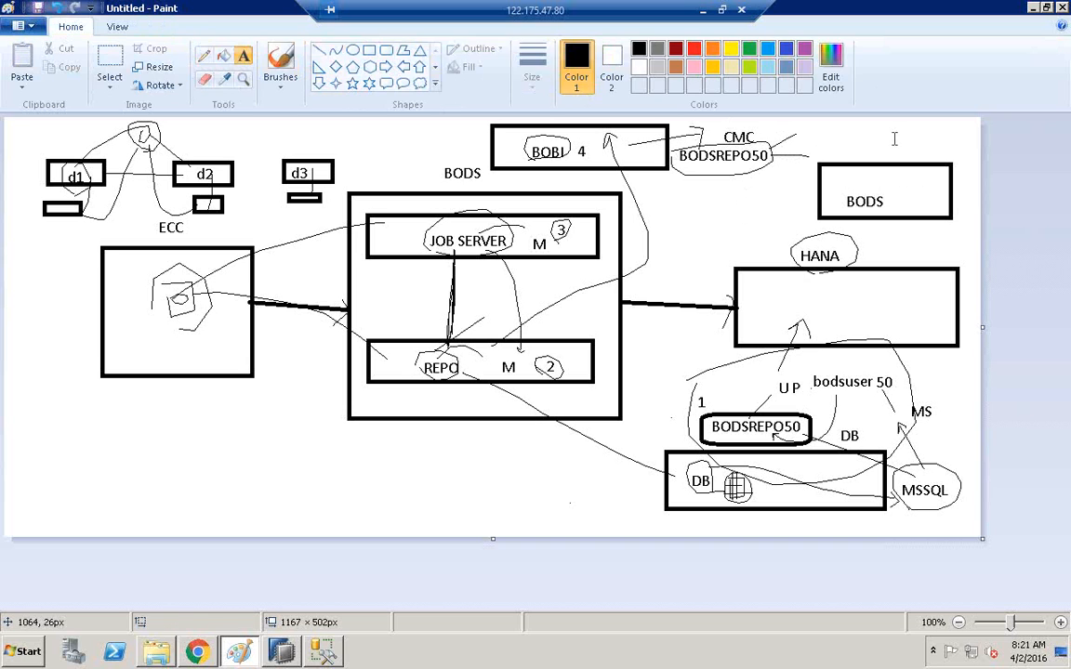
Add a 'U , P' note above the BODS box and circle it freehand.
{"action": "left_click", "coordinate": [830, 124]}
{"action": "type", "text": "U"}
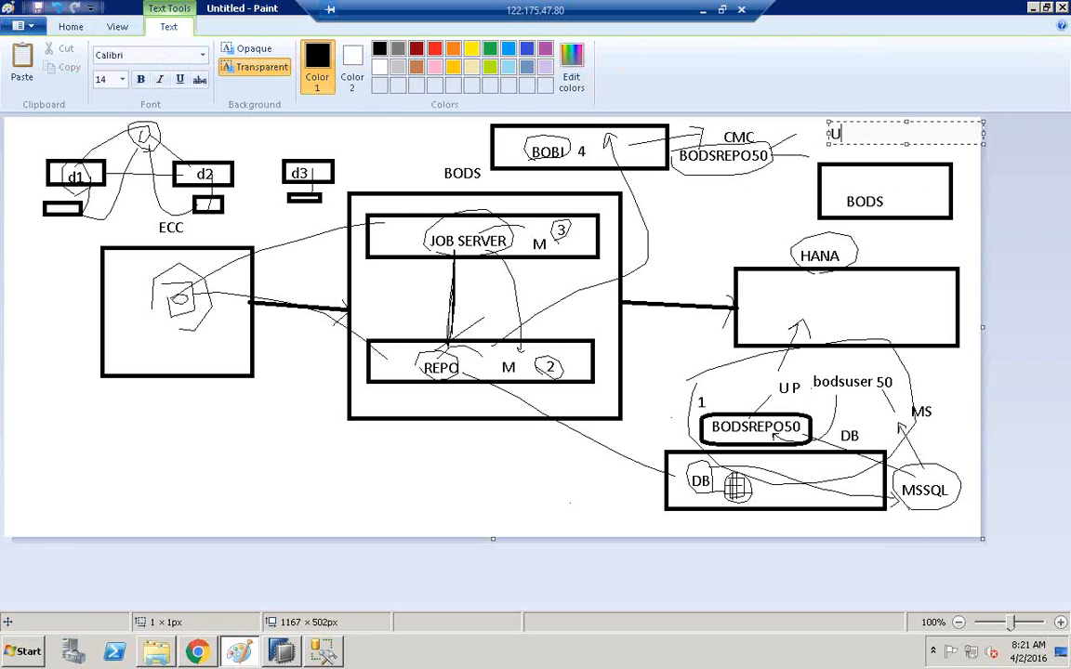
{"action": "type", "text": " , P"}
{"action": "left_click", "coordinate": [742, 231]}
{"action": "left_click", "coordinate": [742, 229]}
{"action": "left_click", "coordinate": [744, 213]}
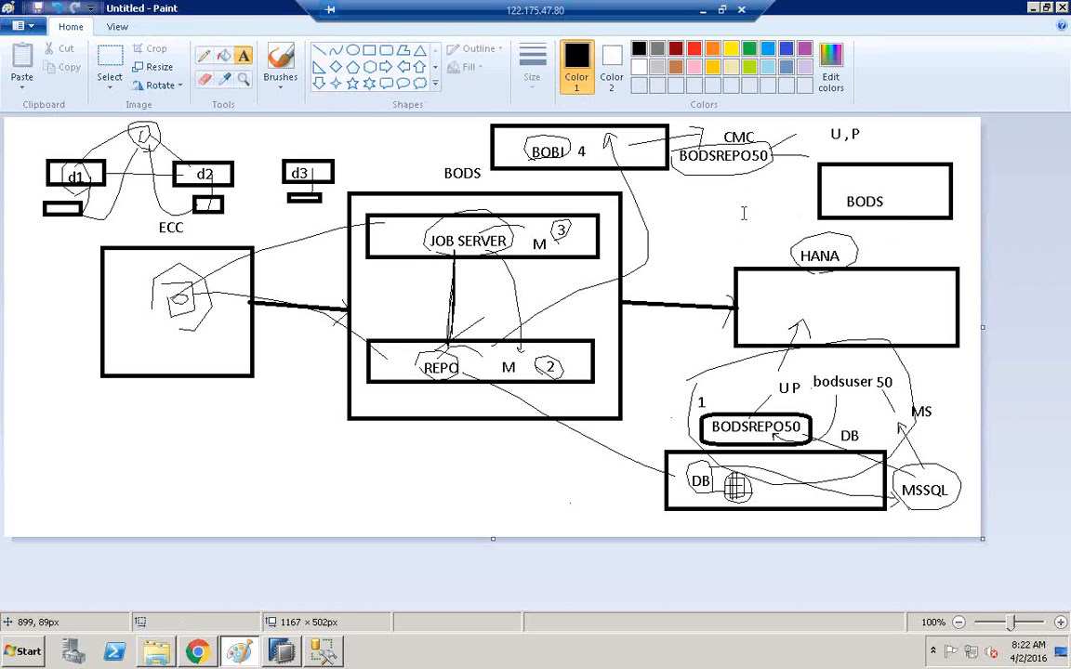
{"action": "left_click", "coordinate": [204, 55]}
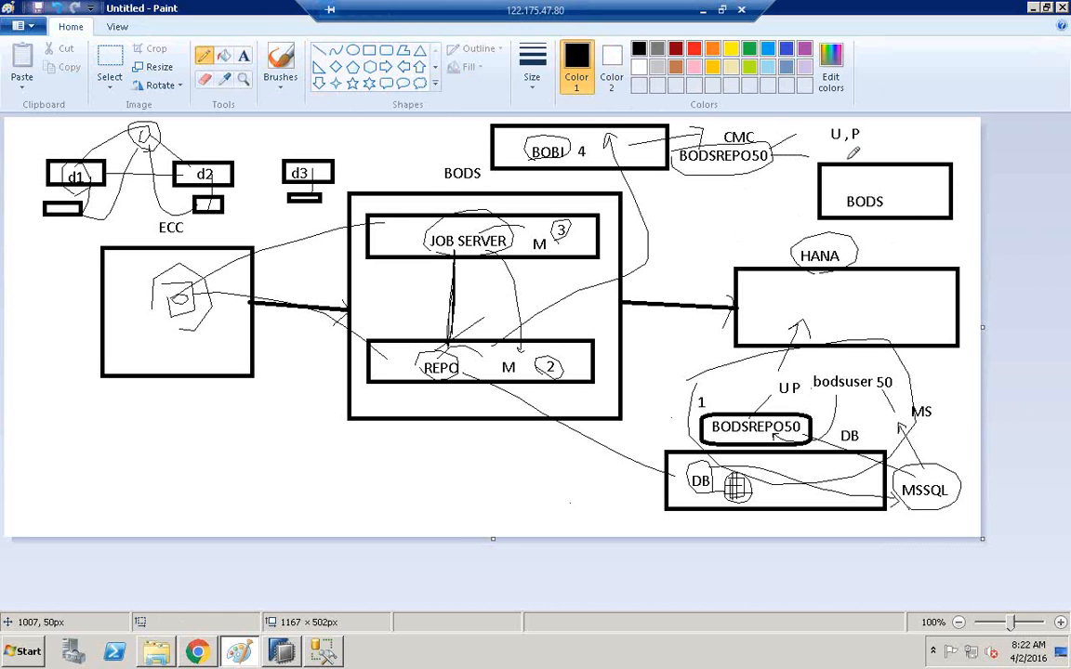
{"action": "mouse_move", "coordinate": [834, 149]}
{"action": "left_mouse_down"}
{"action": "mouse_move", "coordinate": [826, 137]}
{"action": "mouse_move", "coordinate": [856, 116]}
{"action": "mouse_move", "coordinate": [874, 132]}
{"action": "mouse_move", "coordinate": [837, 147]}
{"action": "left_mouse_up"}
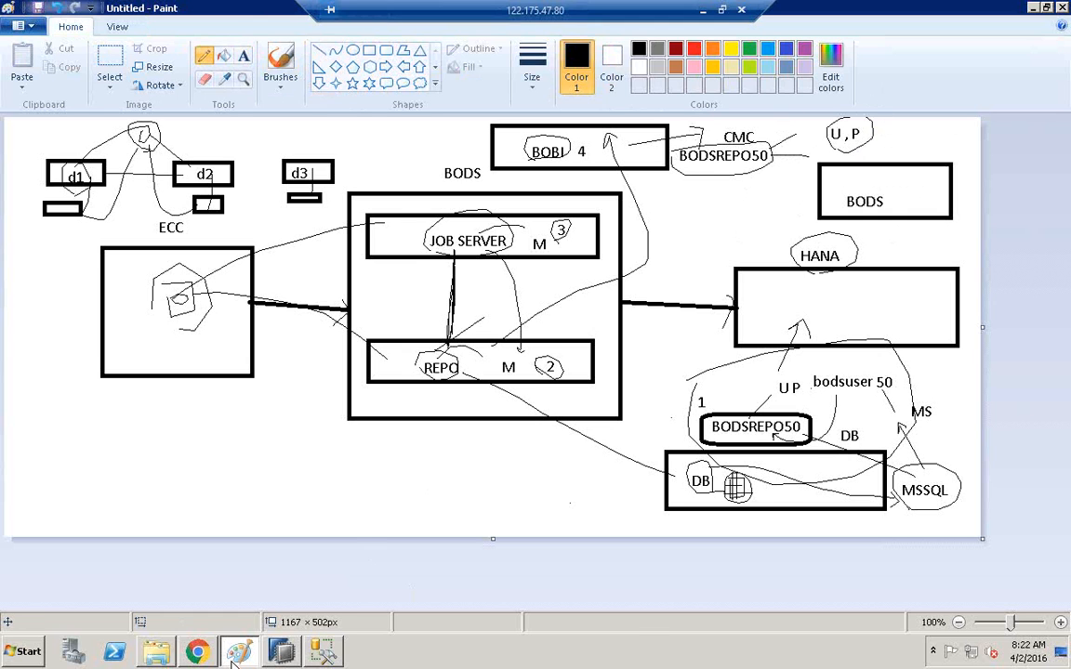
{"action": "left_click", "coordinate": [197, 652]}
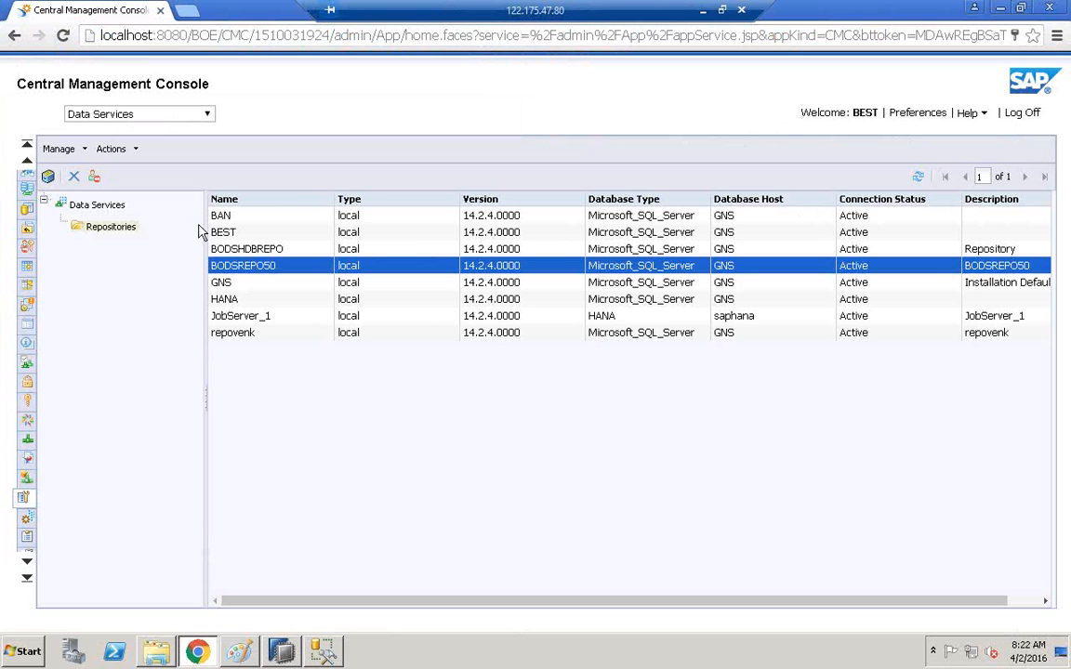
Switch to the Users and Groups area via the CMC drop-down and start a new user.
{"action": "left_click", "coordinate": [207, 114]}
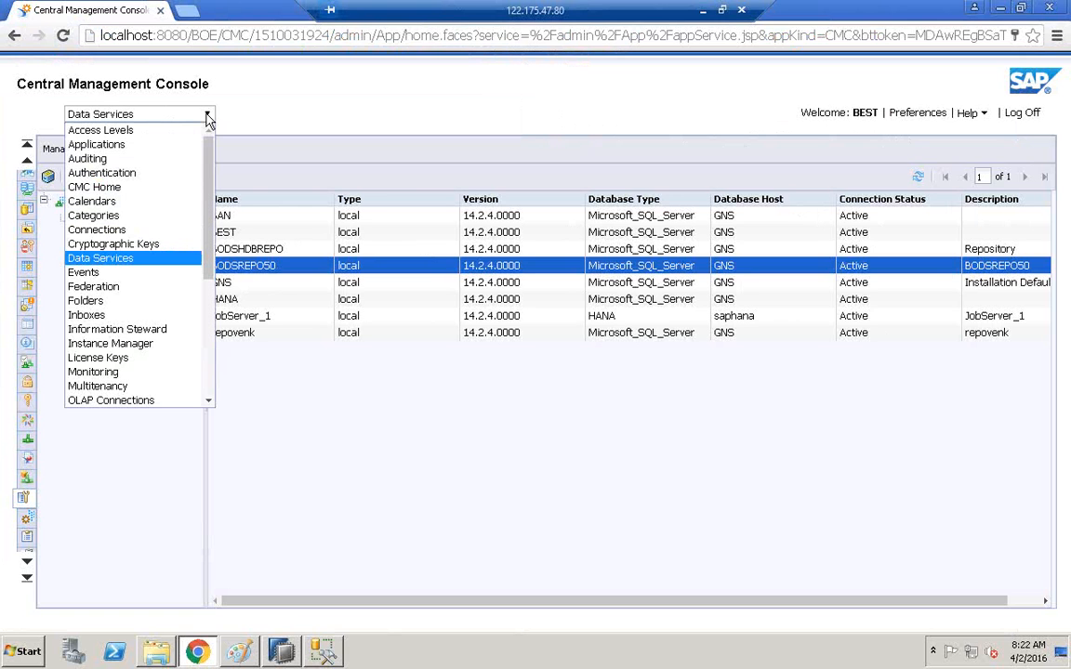
{"action": "scroll", "coordinate": [185, 186], "scroll_direction": "down", "scroll_amount": 3}
{"action": "left_click_drag", "start_coordinate": [210, 265], "coordinate": [211, 302]}
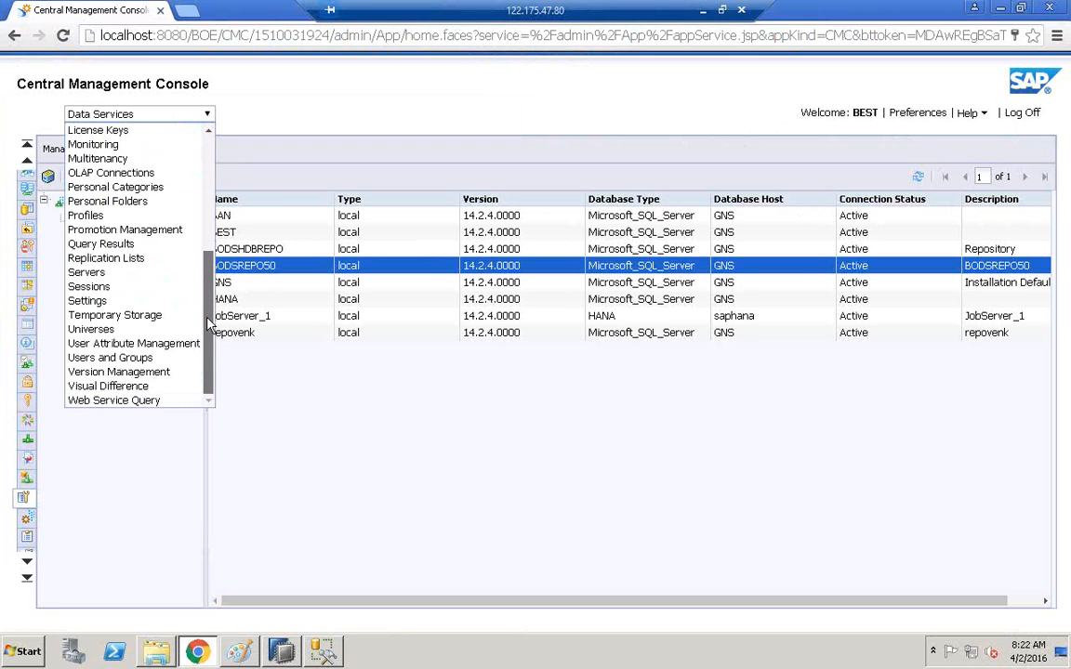
{"action": "left_click", "coordinate": [109, 360]}
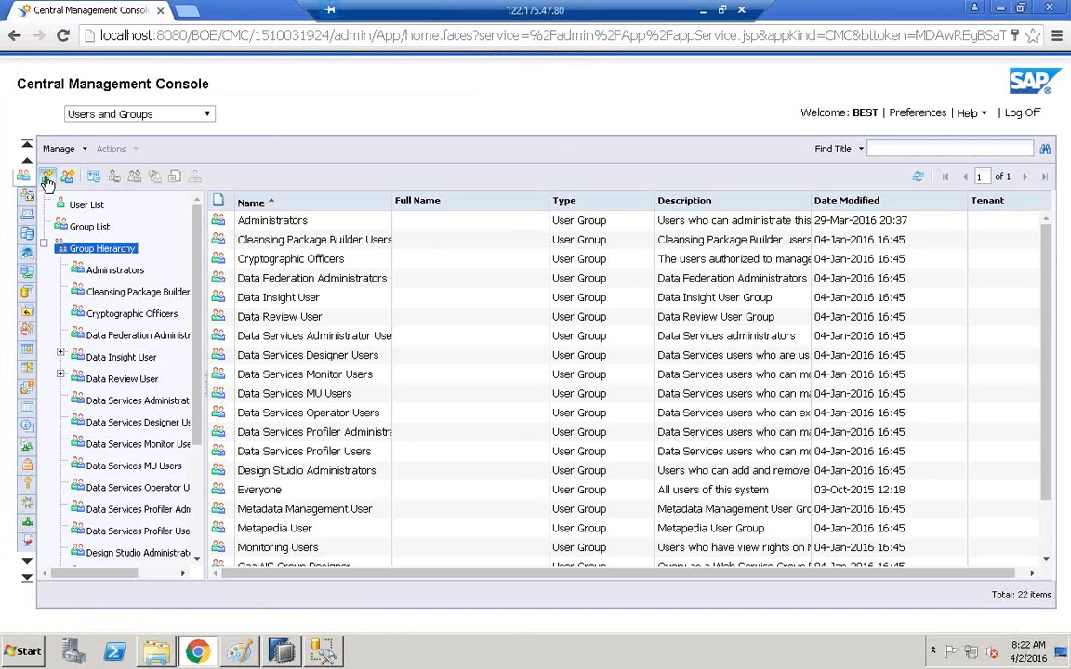
{"action": "left_click", "coordinate": [48, 181]}
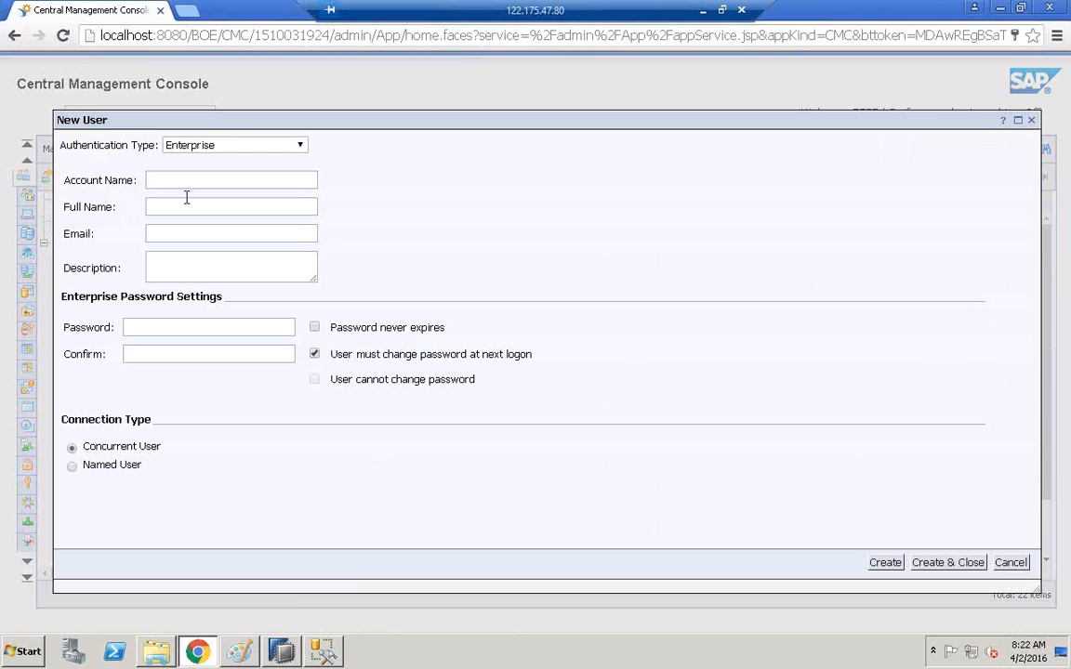
Enter the user's full name and password, set it to never expire and be unchangeable by the user.
{"action": "left_click", "coordinate": [183, 209]}
{"action": "type", "text": "SURYAsuryasurya"}
{"action": "key", "text": "Tab"}
{"action": "type", "text": "Password12"}
{"action": "left_click", "coordinate": [167, 347]}
{"action": "type", "text": "Password"}
{"action": "left_click", "coordinate": [316, 357]}
{"action": "left_click", "coordinate": [314, 330]}
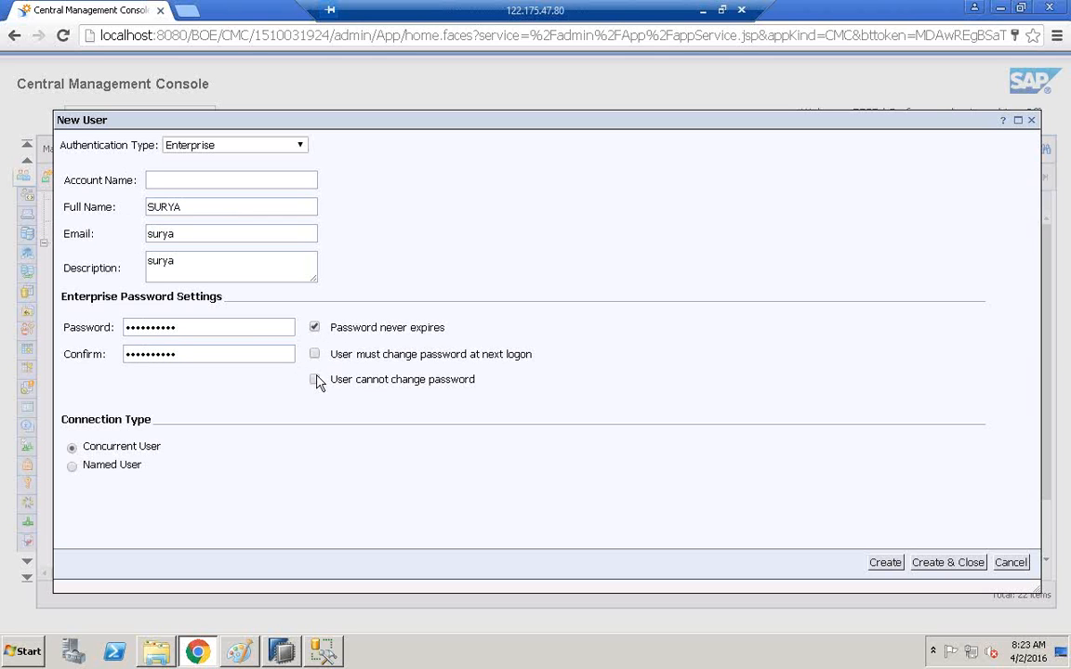
{"action": "left_click", "coordinate": [315, 381]}
Fill in the missing account name, create the Enterprise user, and close the form.
{"action": "left_click", "coordinate": [887, 572]}
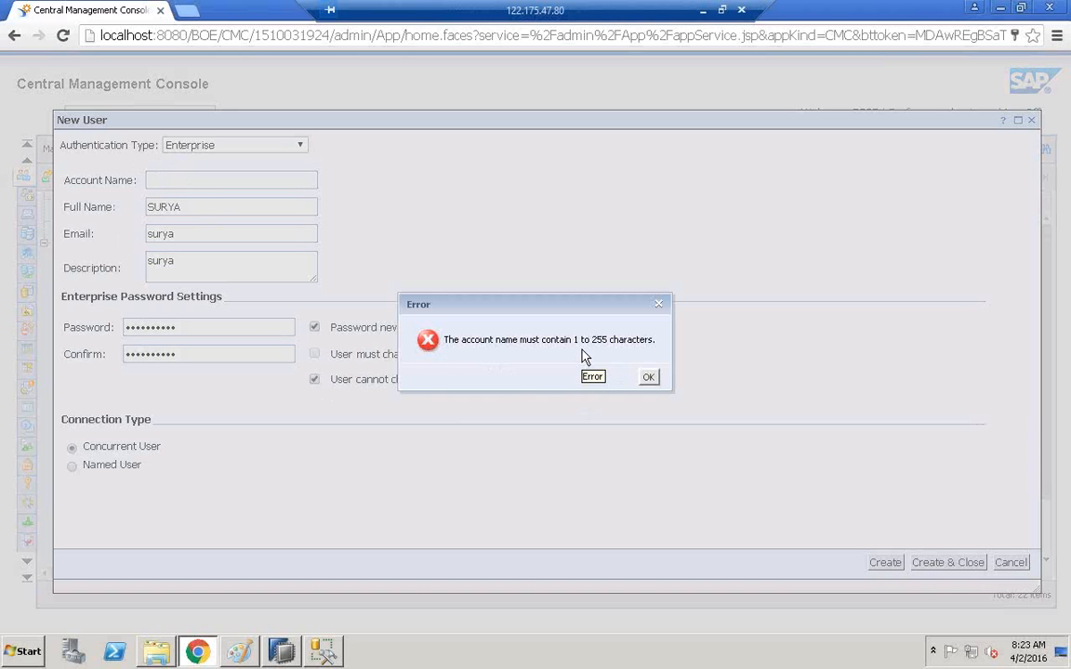
{"action": "left_click", "coordinate": [654, 376]}
{"action": "left_click", "coordinate": [228, 176]}
{"action": "type", "text": "surya"}
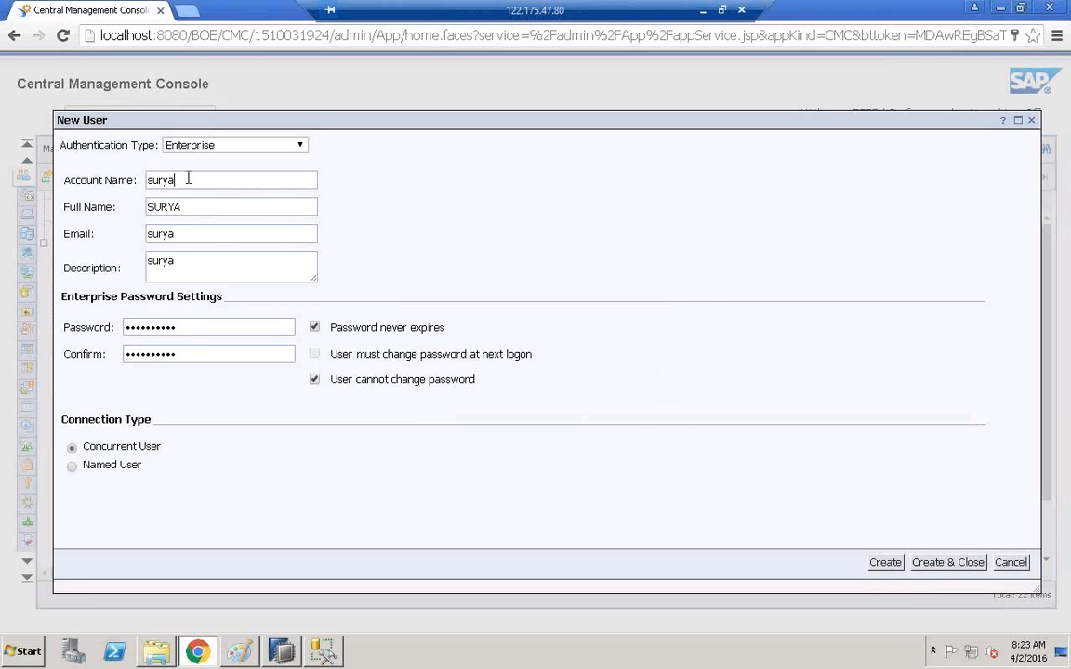
{"action": "left_click", "coordinate": [884, 563]}
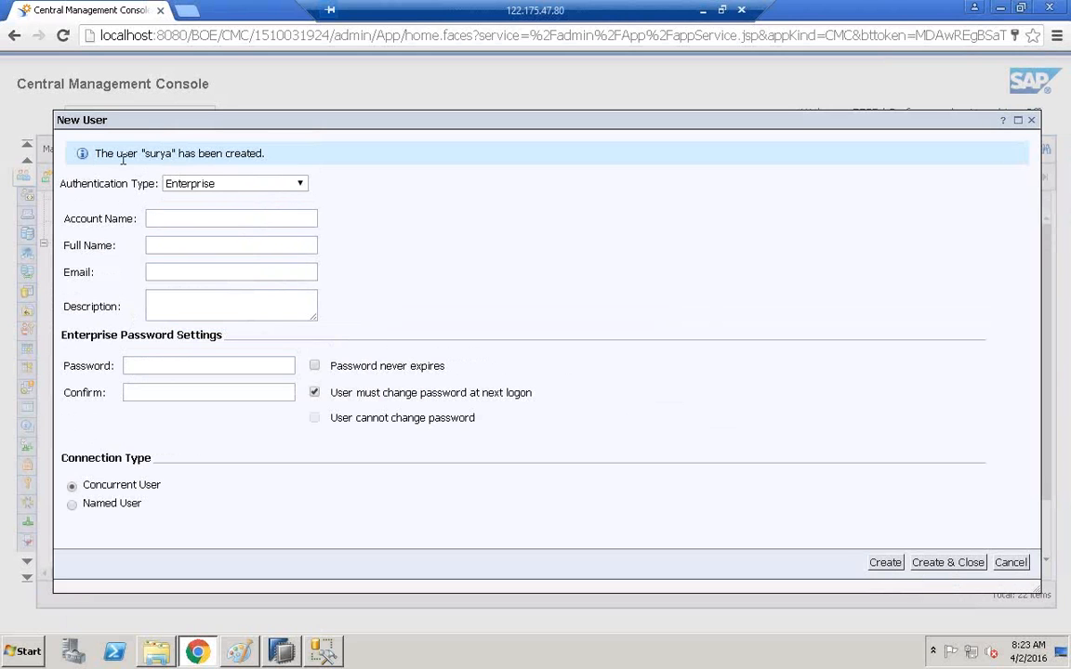
{"action": "left_click", "coordinate": [1011, 564]}
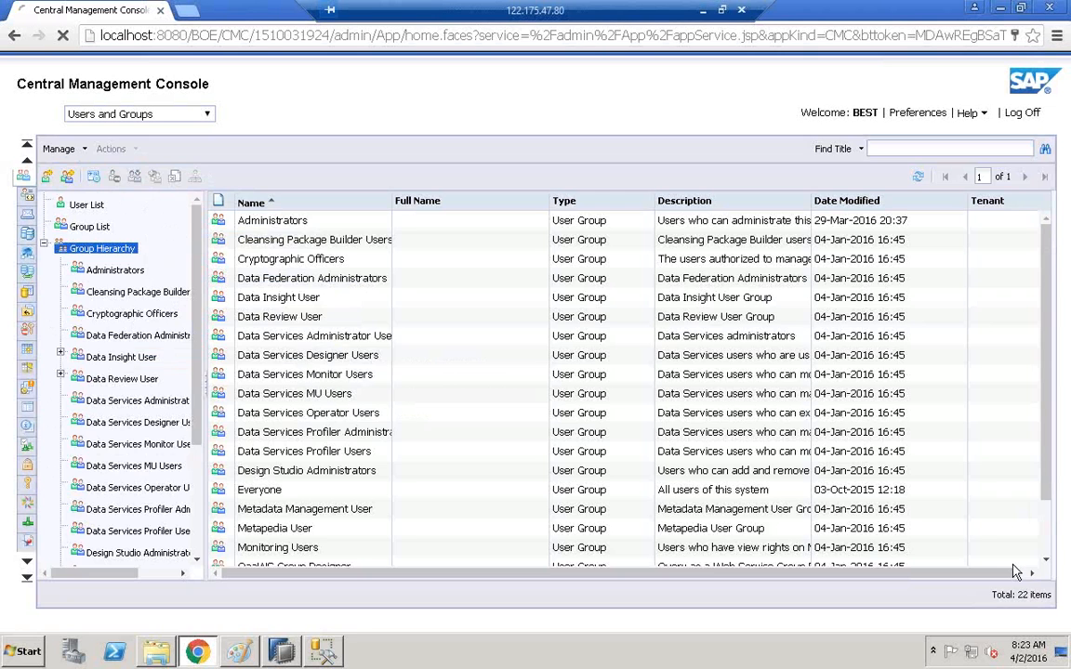
Open the new user's properties and join it to the Administrators group.
{"action": "left_click", "coordinate": [86, 205]}
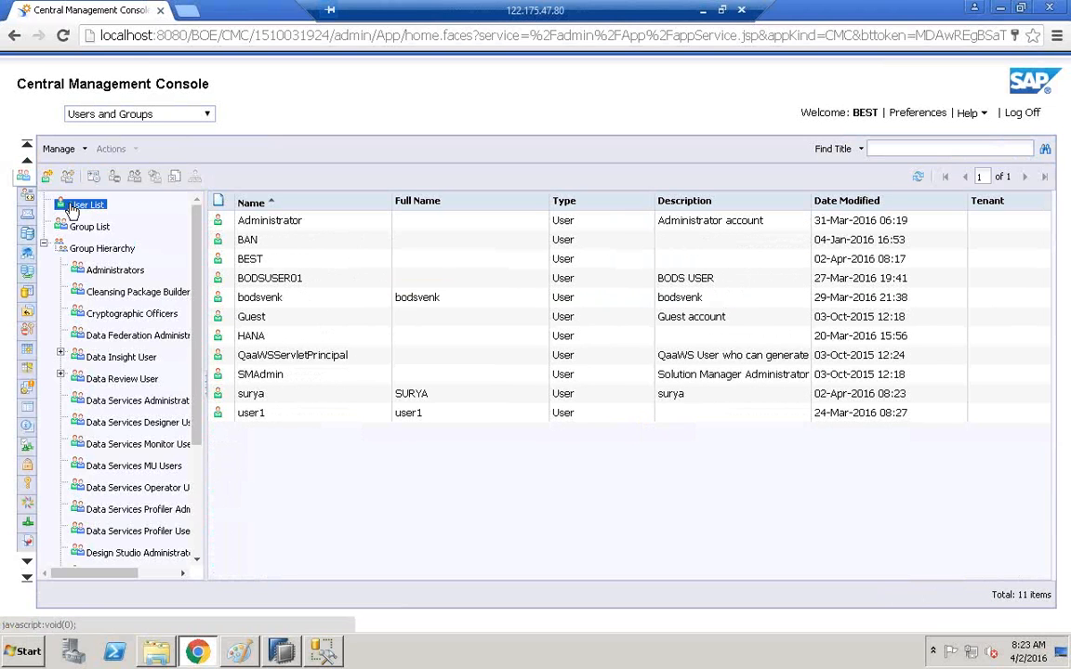
{"action": "left_click", "coordinate": [279, 398]}
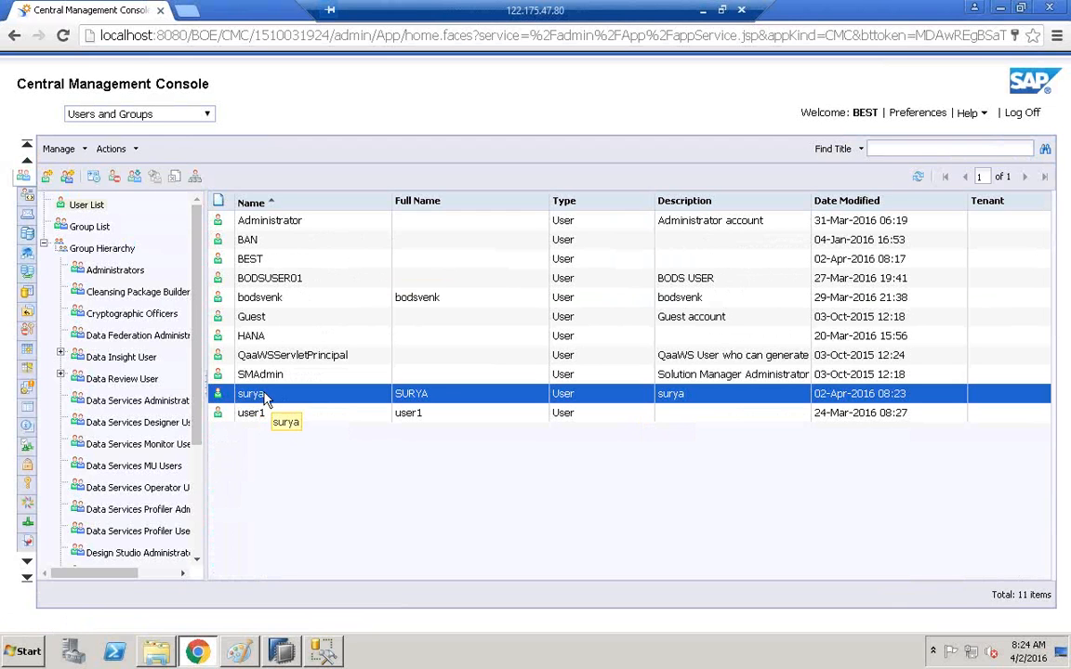
{"action": "double_click", "coordinate": [261, 395]}
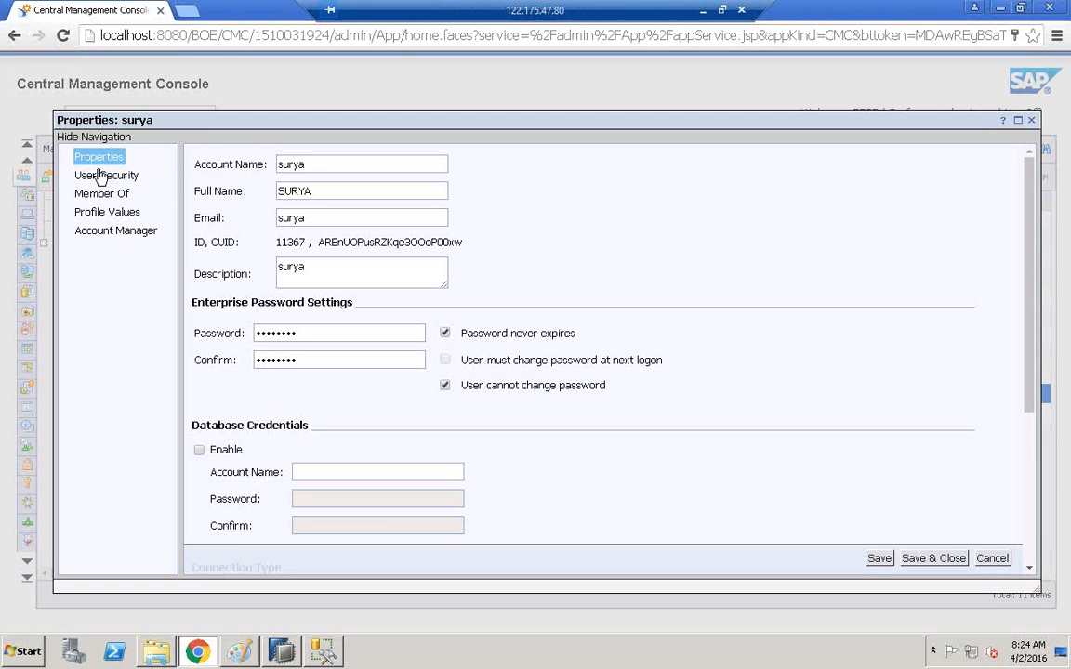
{"action": "left_click", "coordinate": [116, 196]}
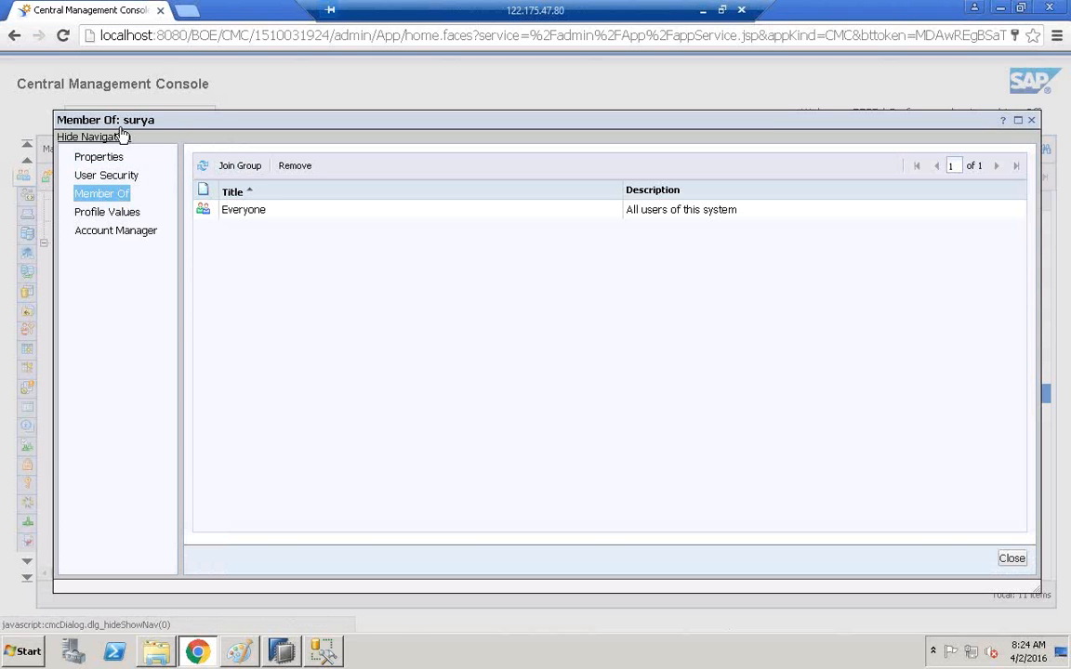
{"action": "left_click", "coordinate": [247, 171]}
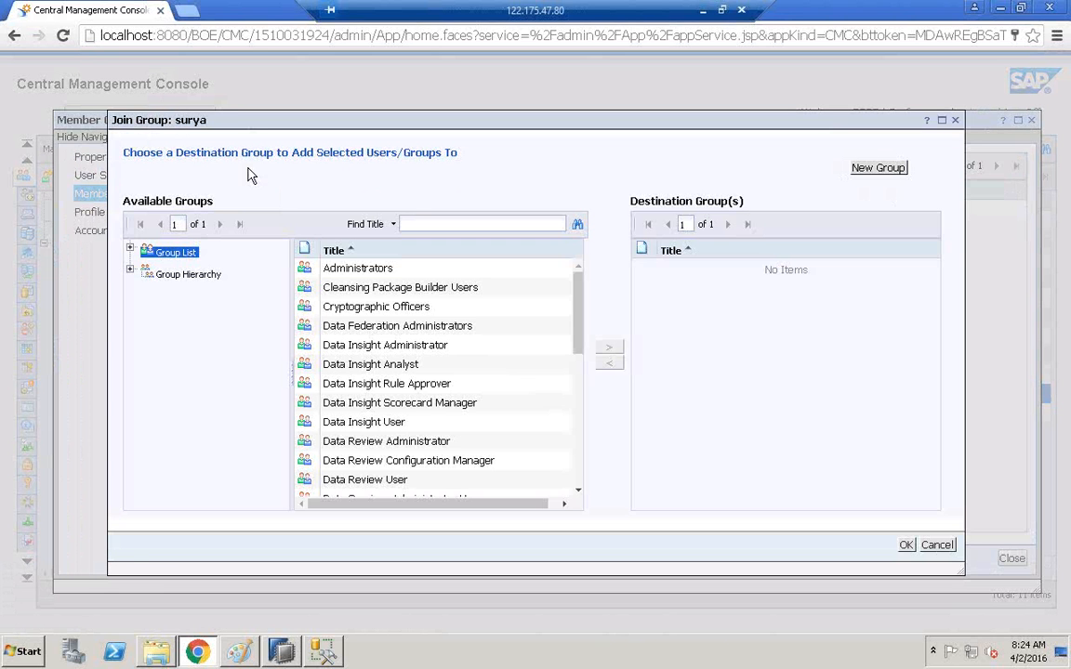
{"action": "left_click", "coordinate": [391, 269]}
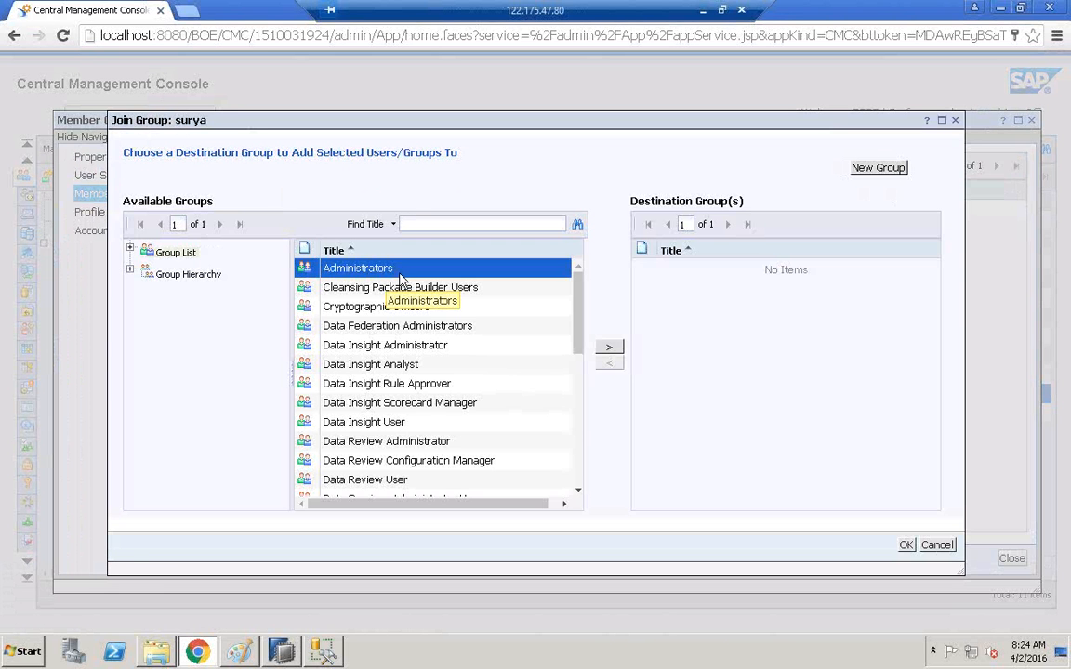
{"action": "left_click", "coordinate": [609, 348]}
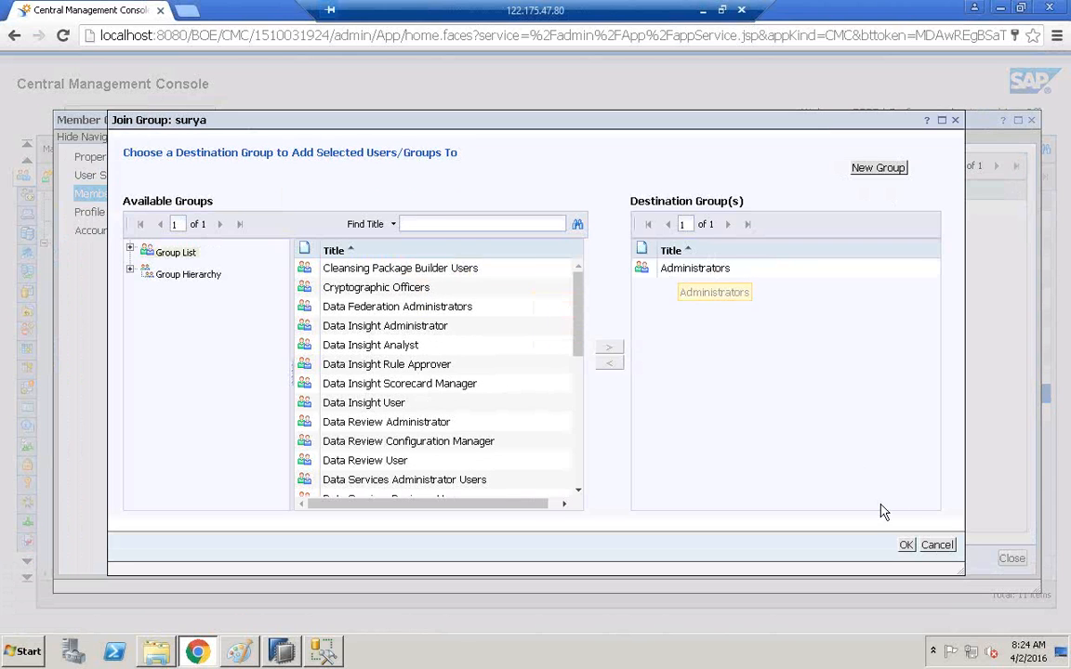
{"action": "left_click", "coordinate": [906, 546]}
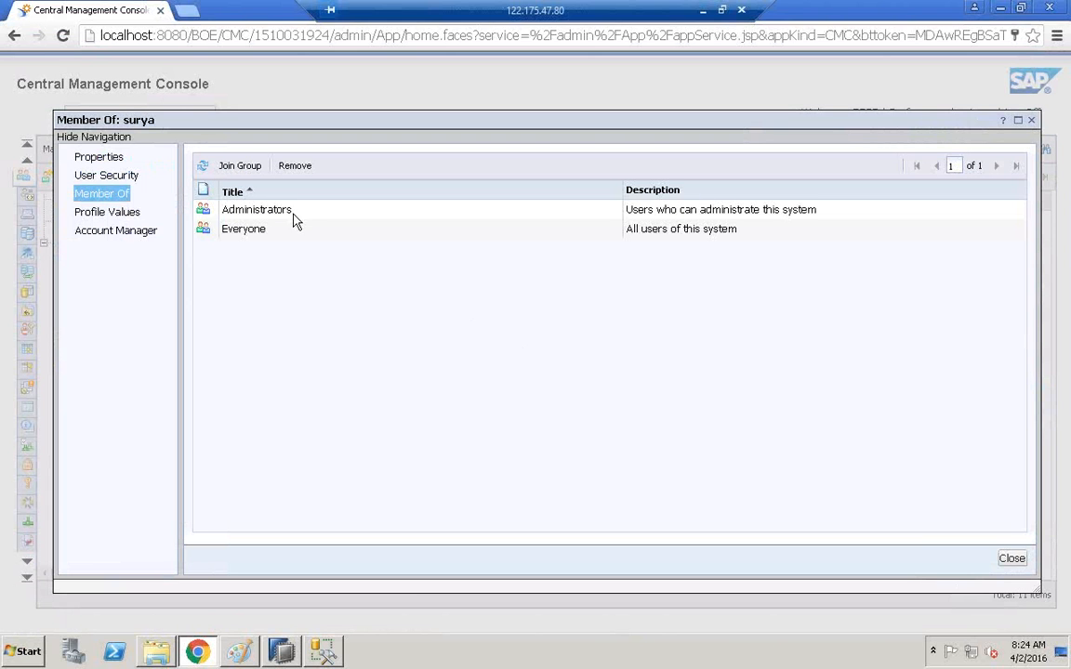
{"action": "left_click", "coordinate": [1012, 559]}
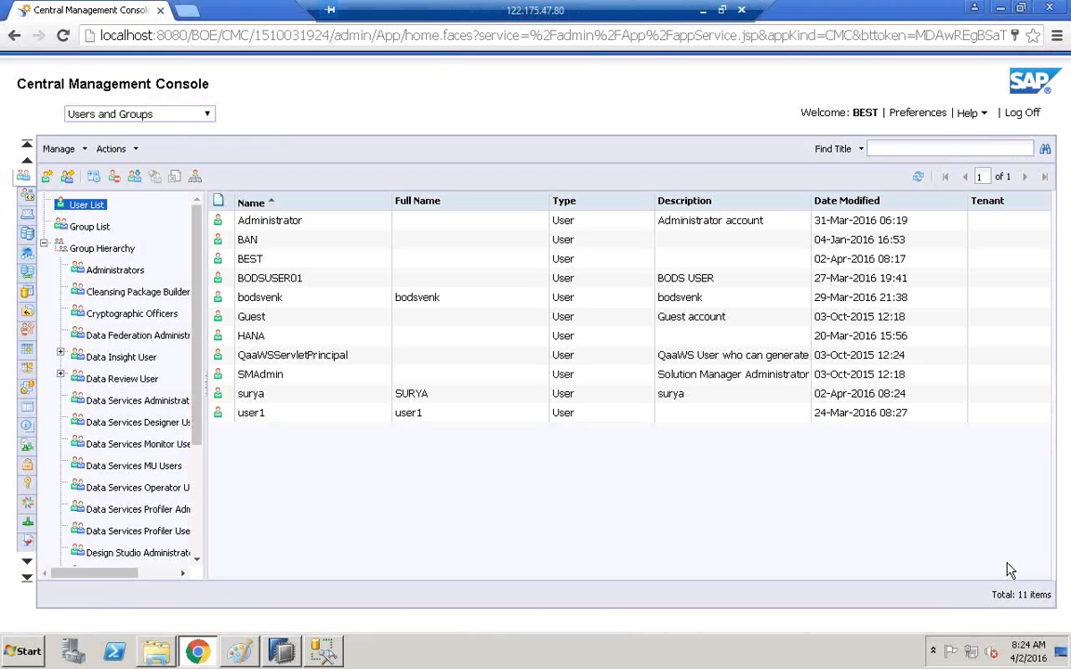
Select the new user in the list, then start a text label beside the U , P note in Paint.
{"action": "left_click", "coordinate": [268, 394]}
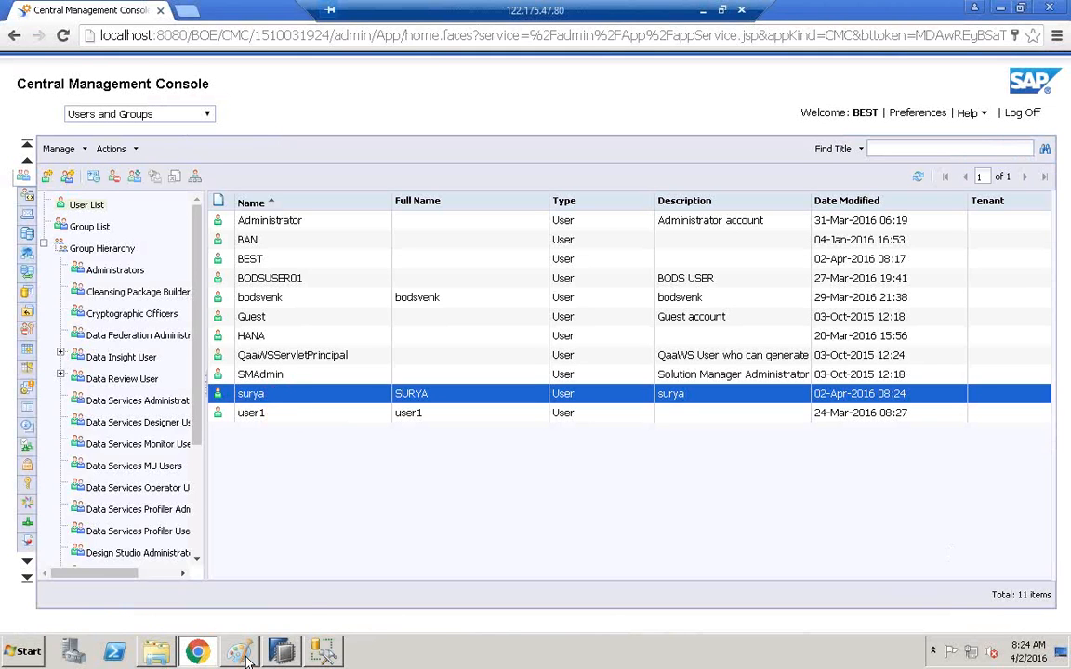
{"action": "mouse_move", "coordinate": [248, 658]}
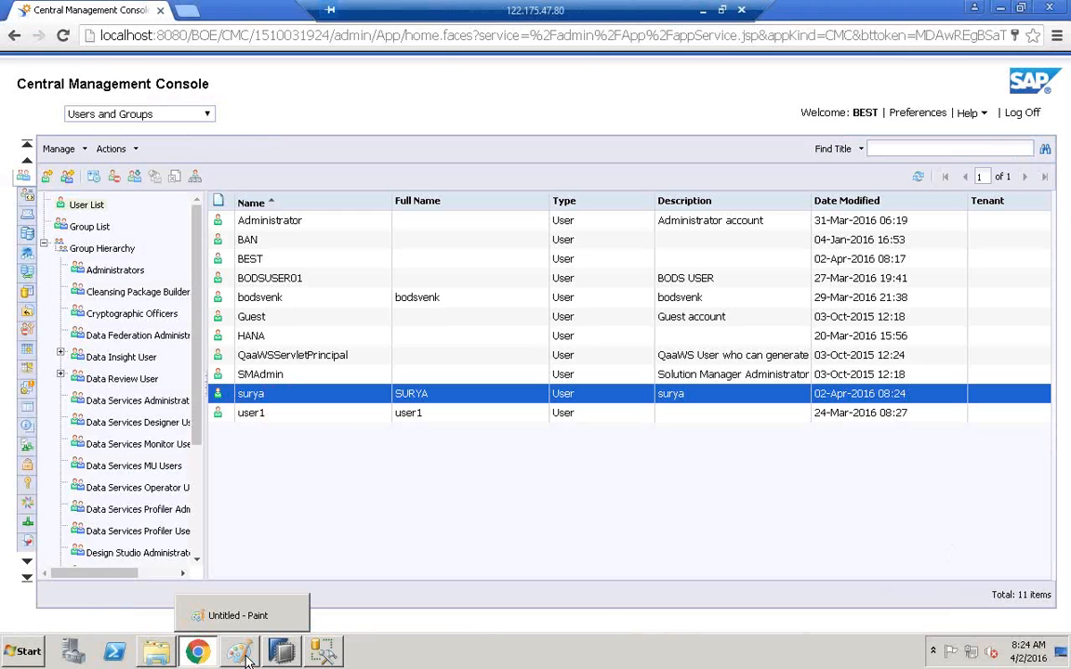
{"action": "left_click", "coordinate": [225, 603]}
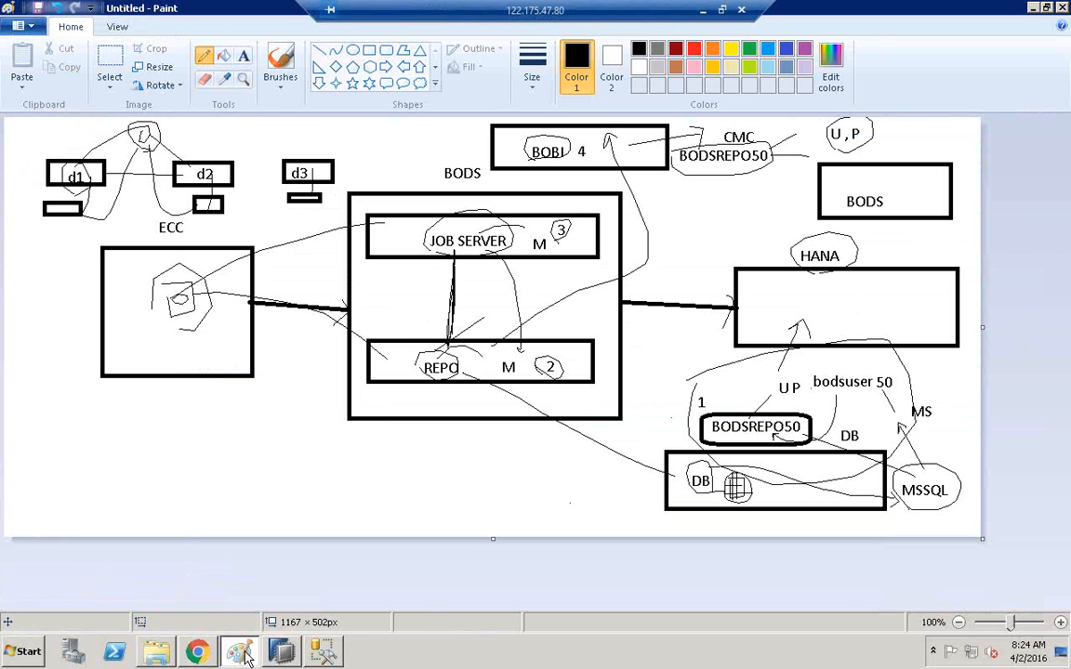
{"action": "left_click", "coordinate": [244, 55]}
{"action": "left_click", "coordinate": [897, 135]}
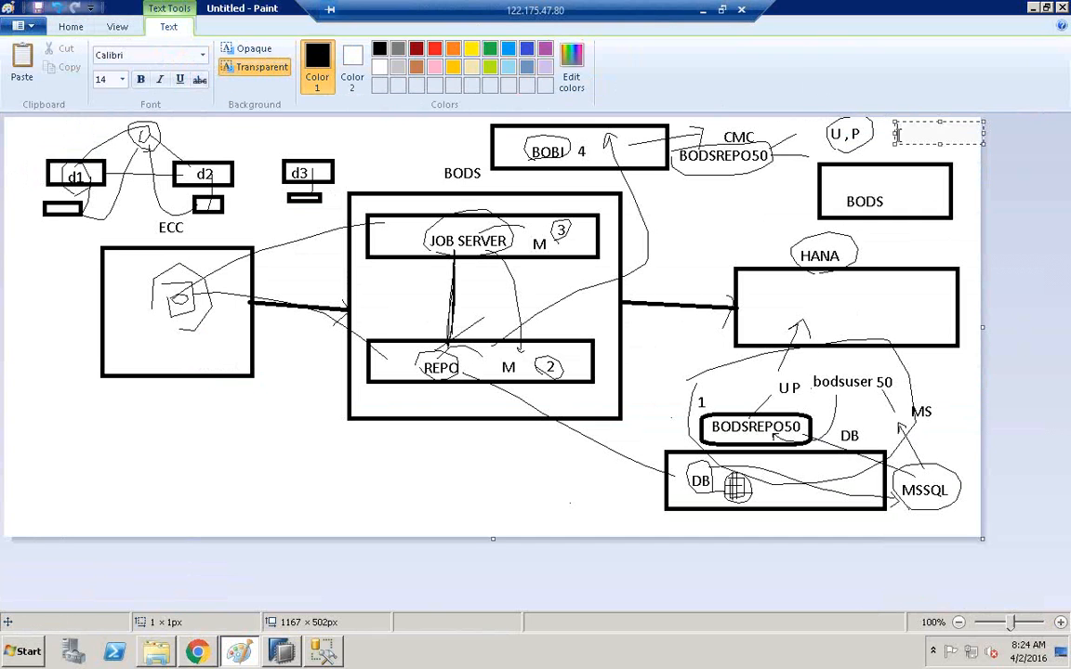
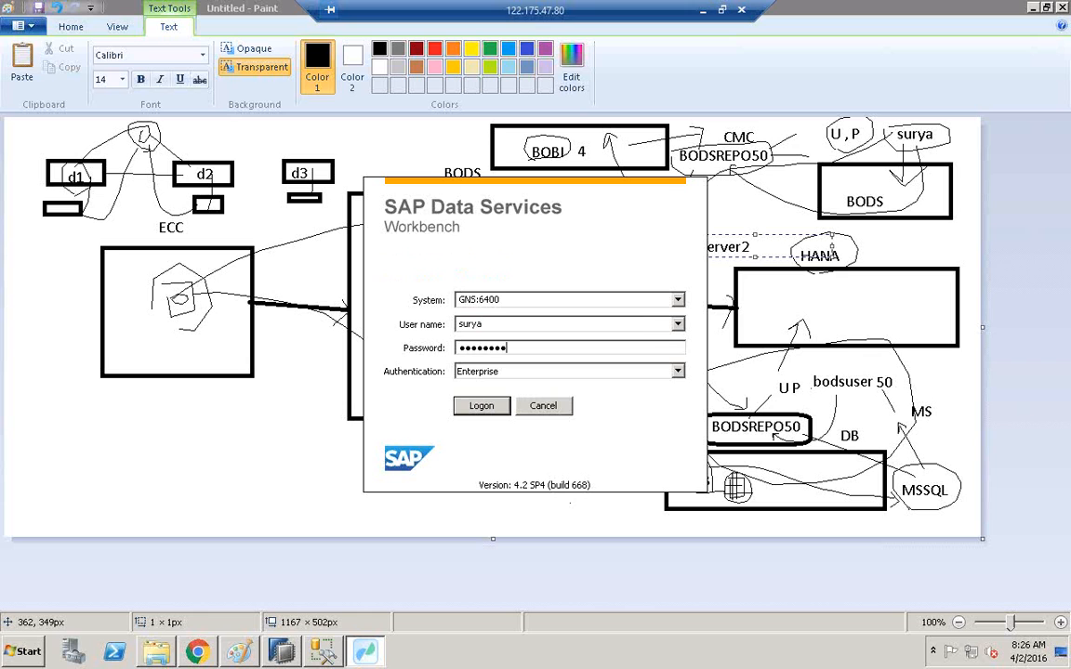
Log on to the Workbench at GNS:6400 and show the Welcome page from Help.
{"action": "left_click", "coordinate": [479, 407]}
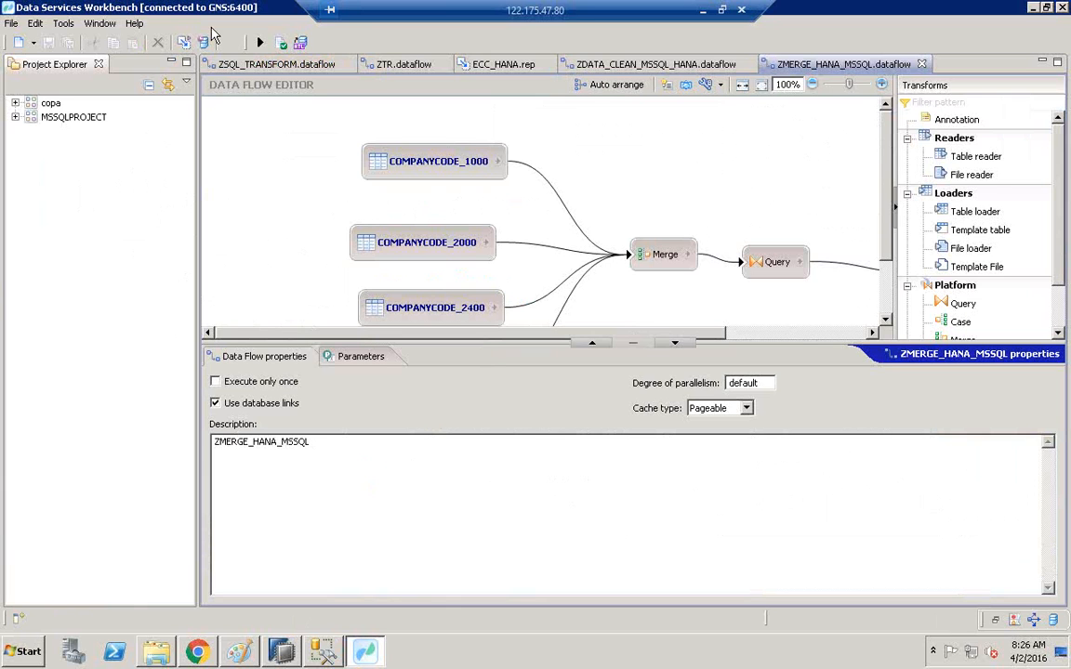
{"action": "left_click", "coordinate": [136, 26]}
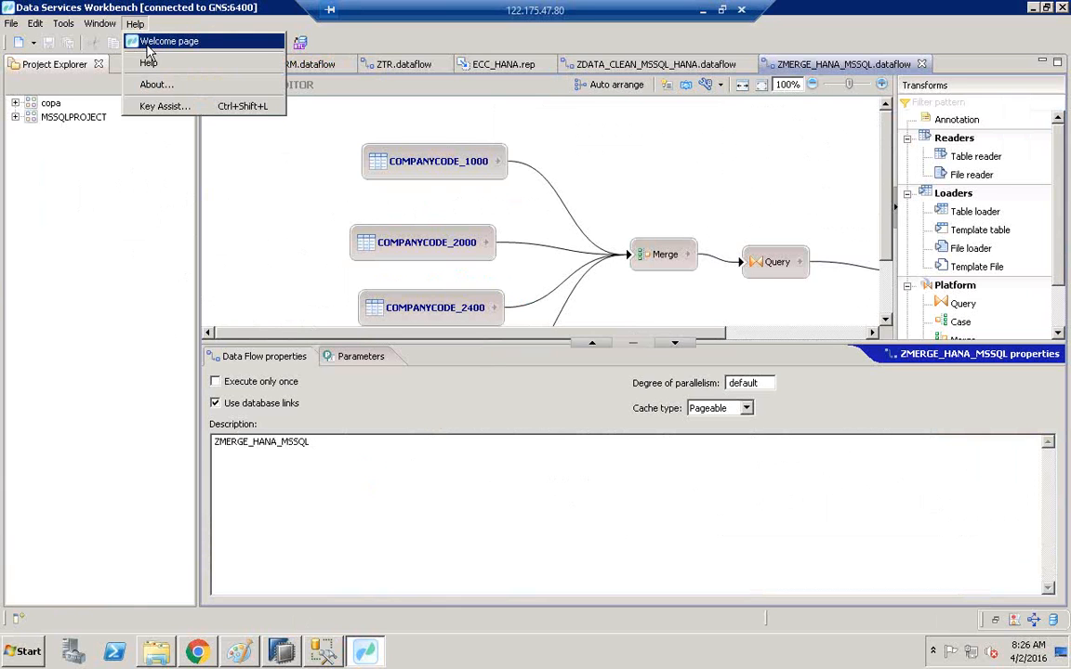
{"action": "left_click", "coordinate": [151, 43]}
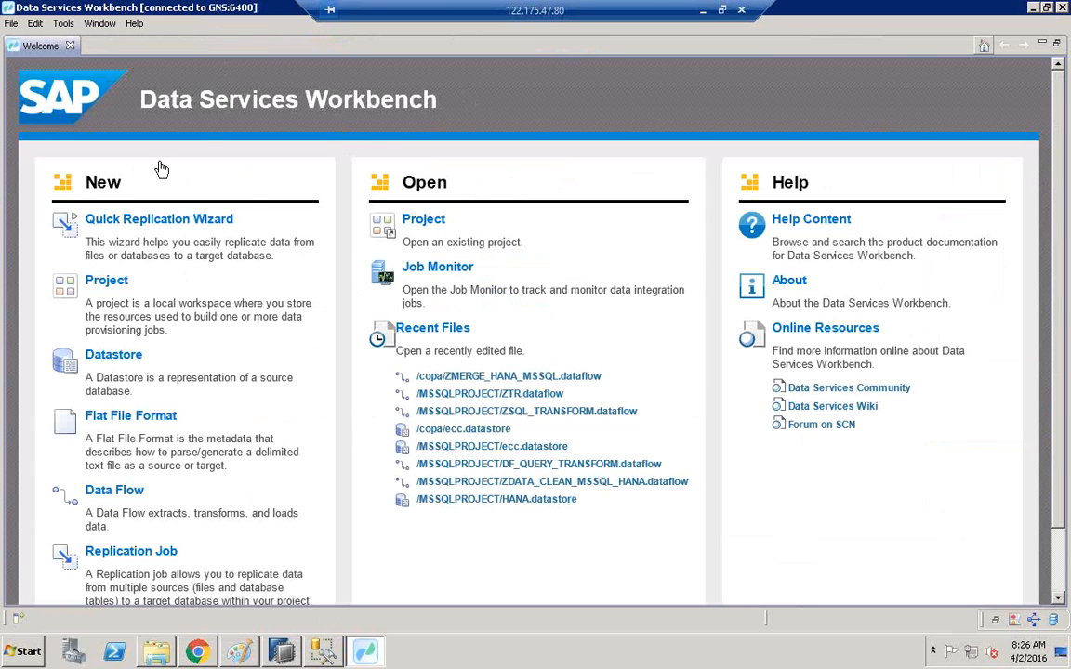
Close the Welcome page and expand the MSSQLPROJECT and copa projects in Project Explorer.
{"action": "left_click", "coordinate": [69, 47]}
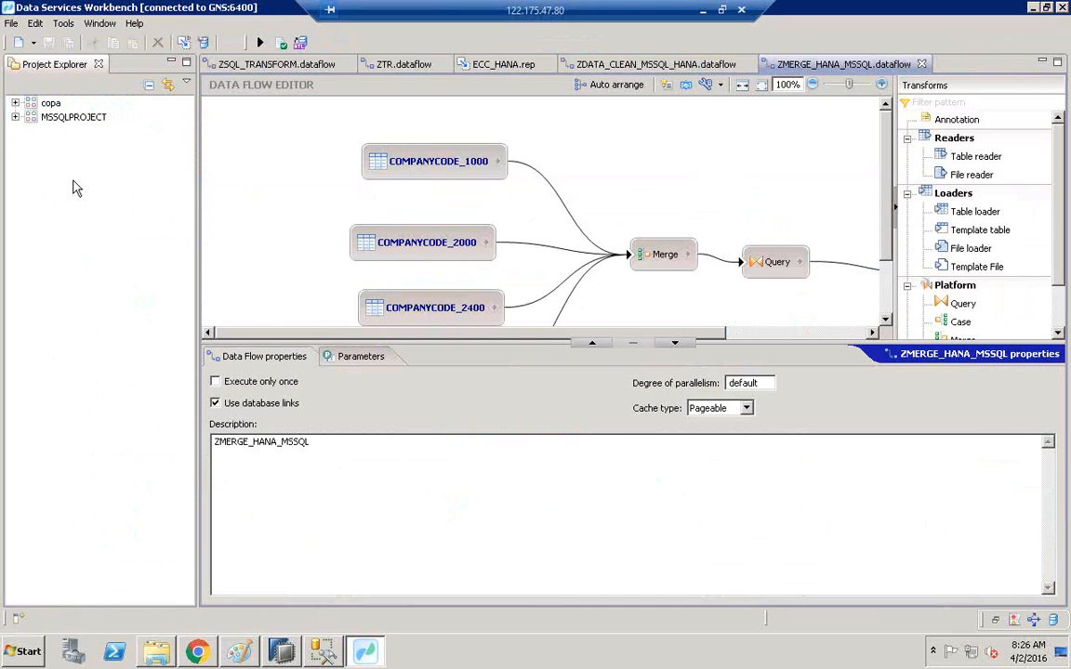
{"action": "left_click", "coordinate": [14, 118]}
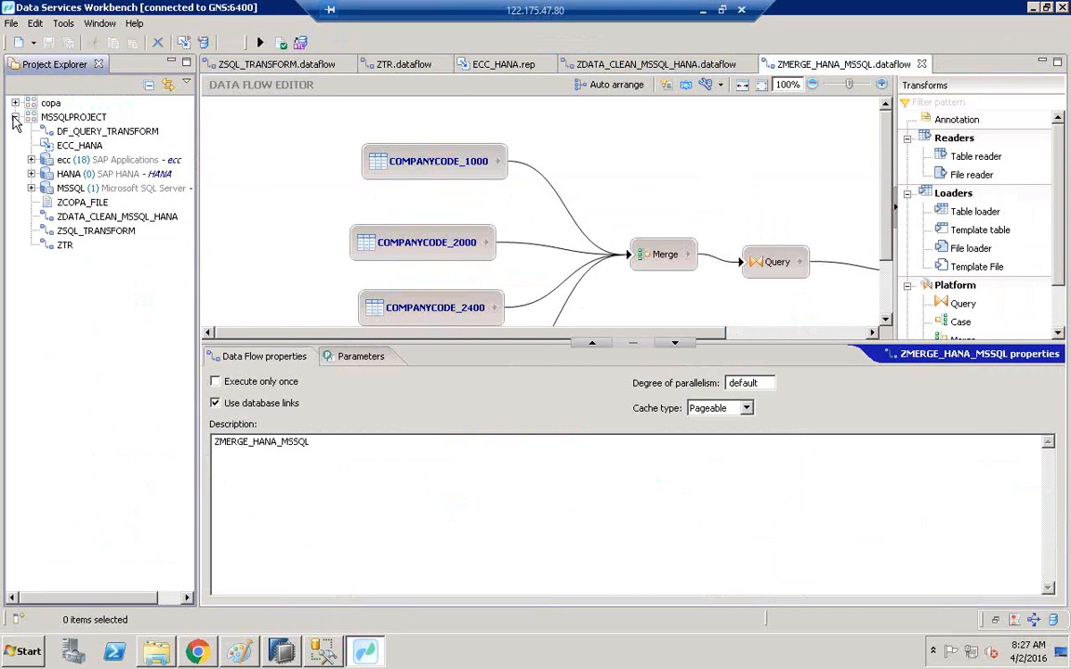
{"action": "left_click", "coordinate": [15, 104]}
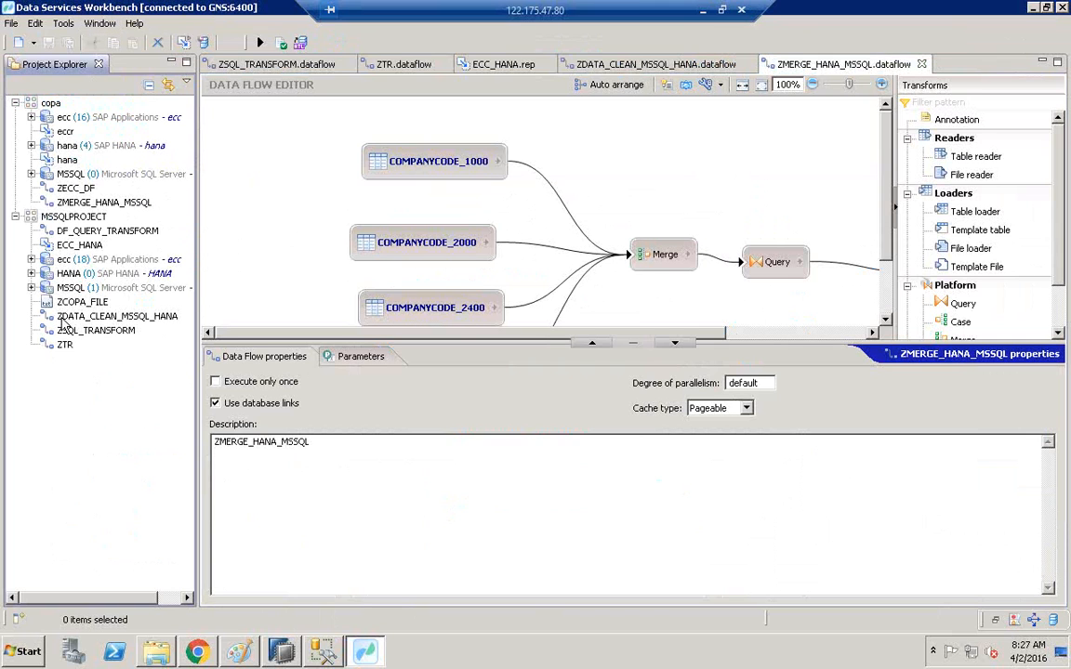
Launch Data Services Designer from the SAP Data Services 4.2 program group.
{"action": "left_click", "coordinate": [28, 655]}
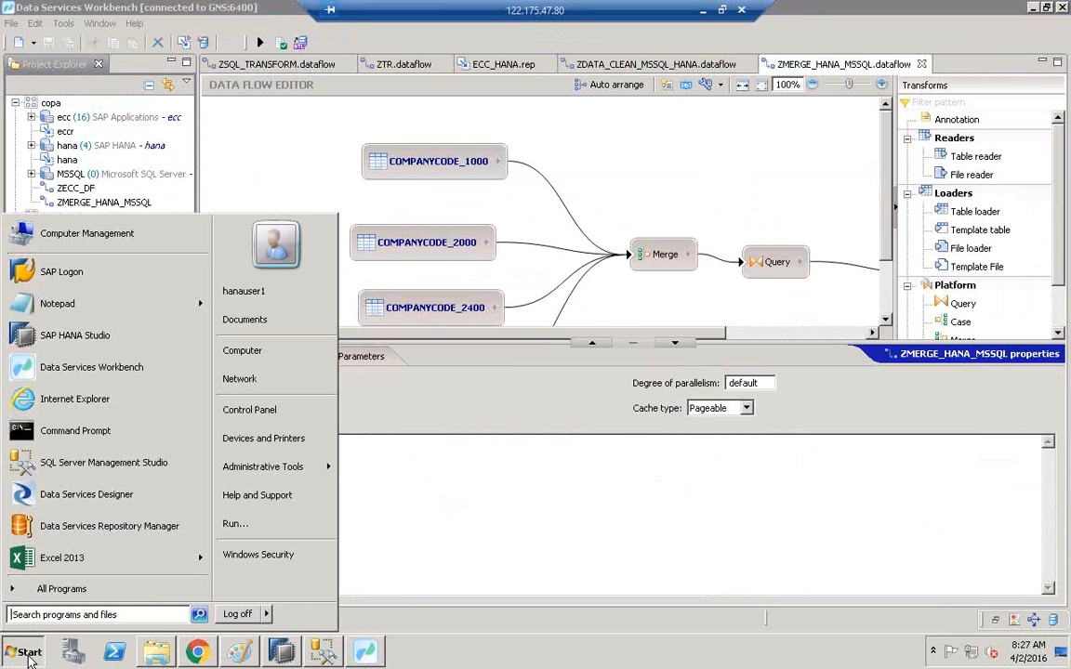
{"action": "left_click", "coordinate": [64, 597]}
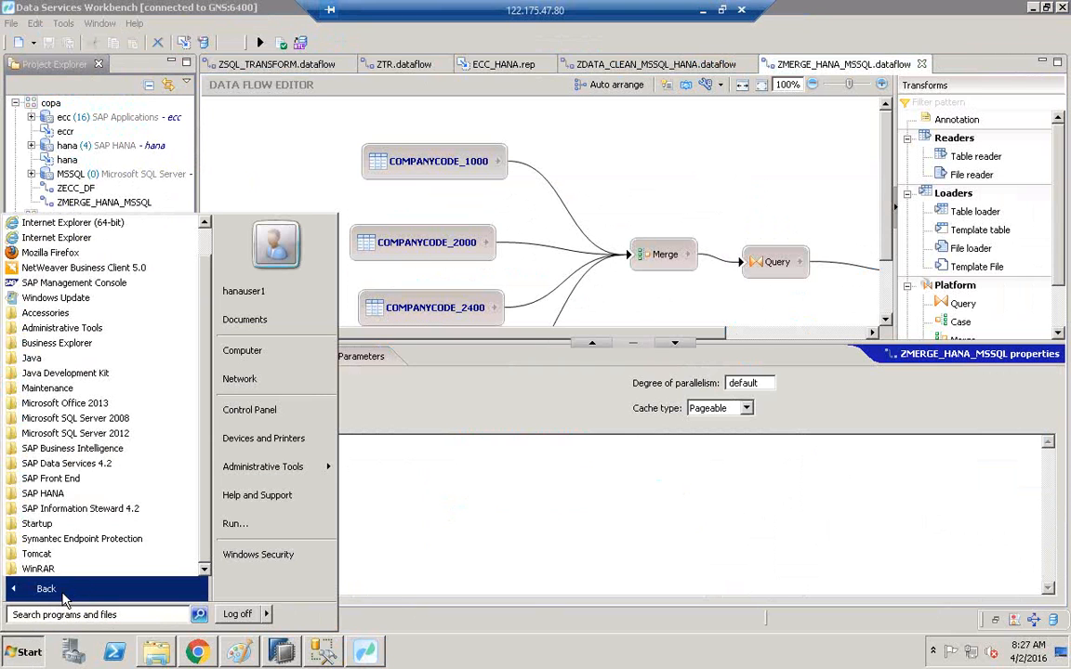
{"action": "left_click", "coordinate": [90, 465]}
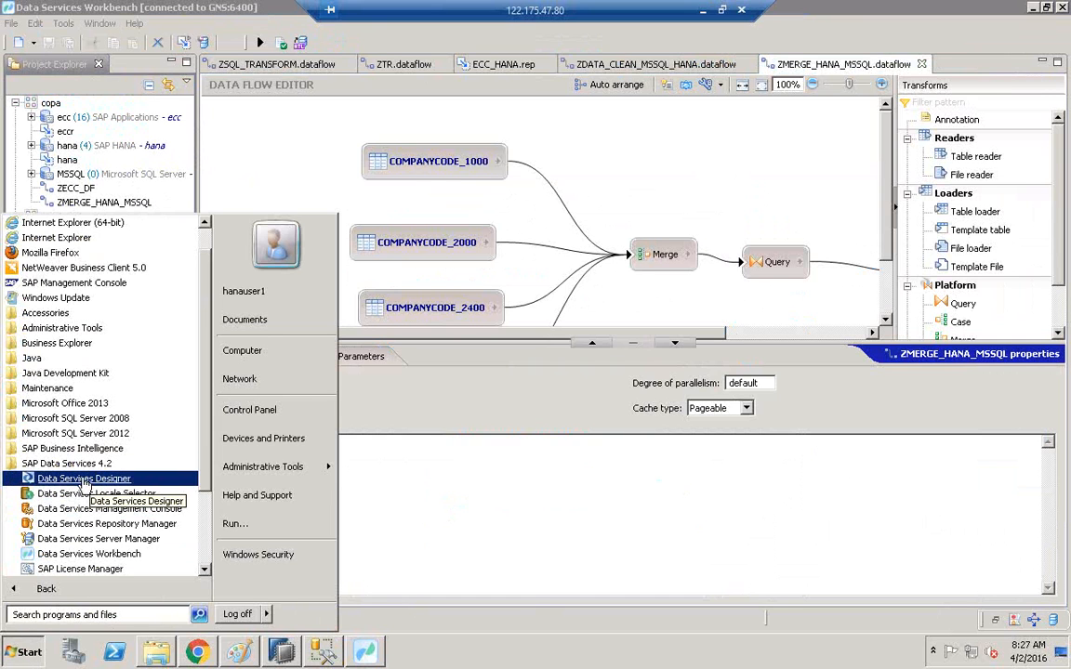
{"action": "left_click", "coordinate": [83, 479]}
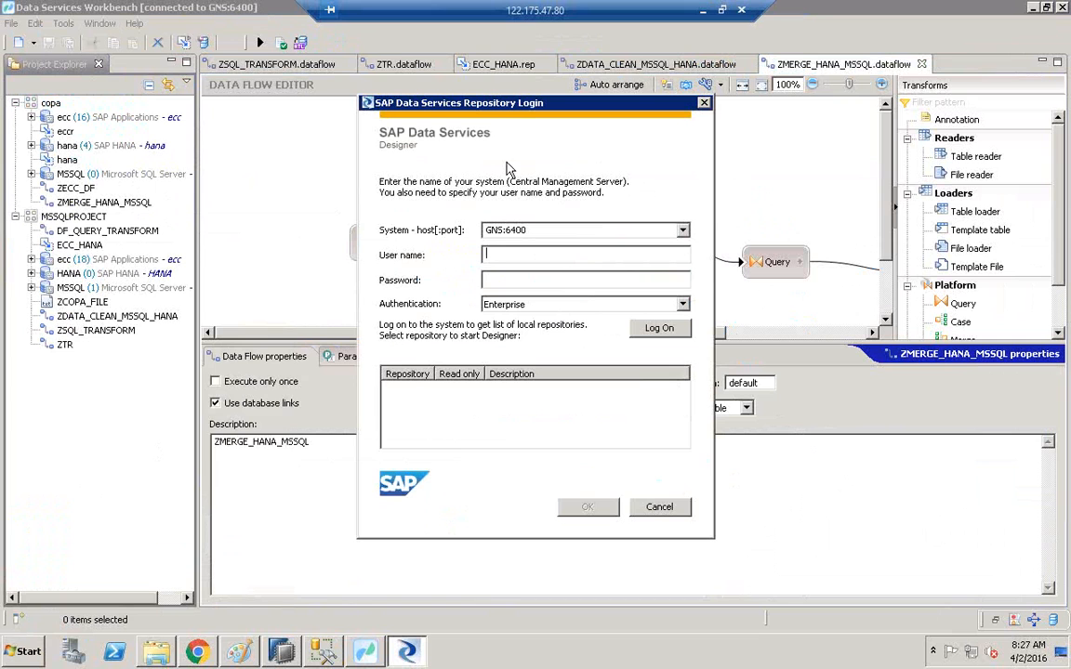
Log on with the user name and password, then open repository BODSREPO50.
{"action": "type", "text": "surya"}
{"action": "key", "text": "Tab"}
{"action": "type", "text": "••••••••••"}
{"action": "left_click", "coordinate": [661, 330]}
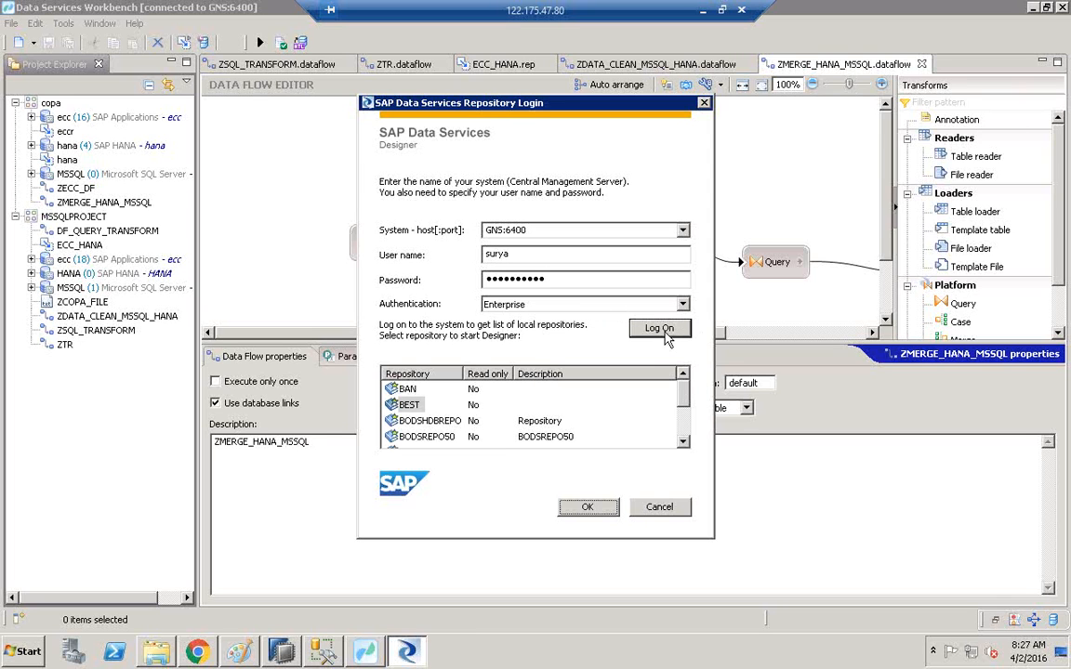
{"action": "left_click", "coordinate": [683, 442]}
{"action": "left_click", "coordinate": [683, 442]}
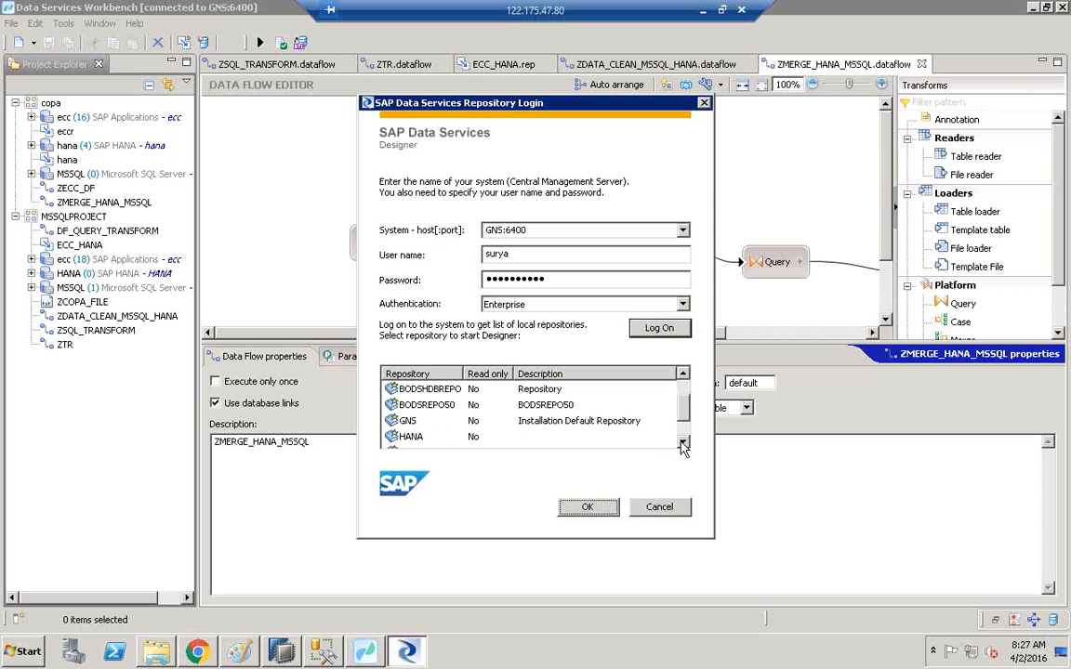
{"action": "left_click", "coordinate": [414, 407]}
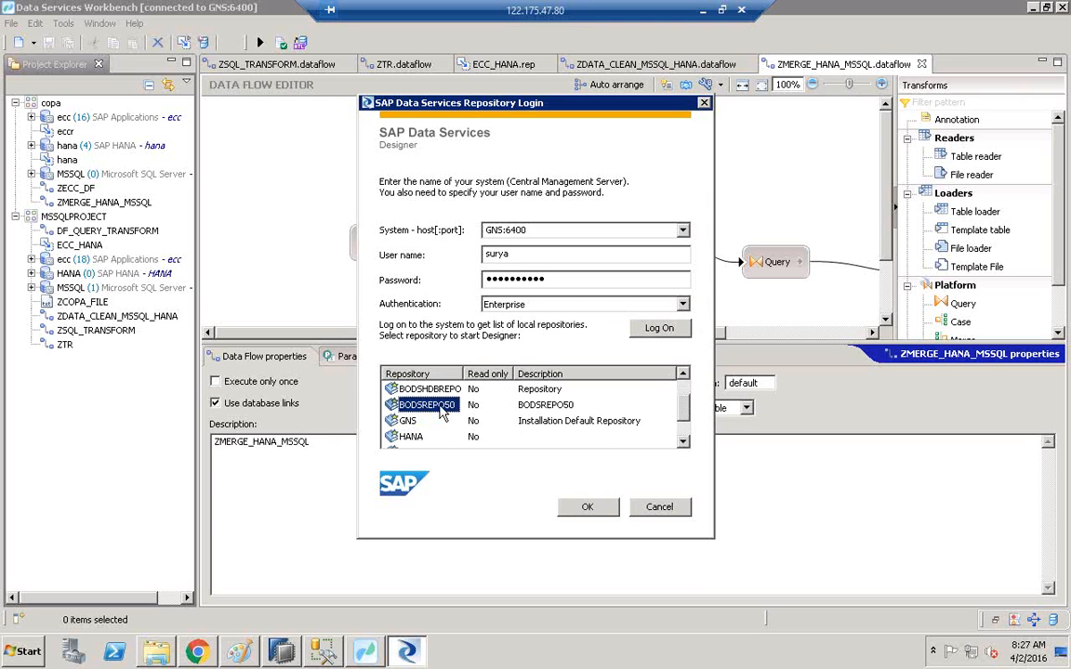
{"action": "double_click", "coordinate": [437, 406]}
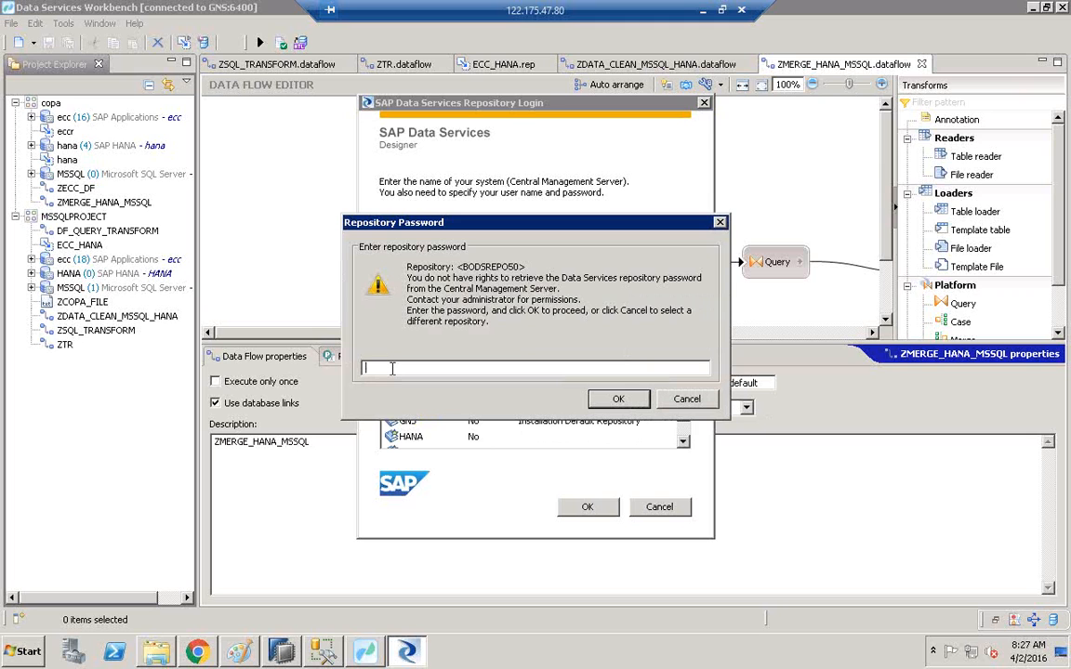
Enter the BODSREPO50 repository password and confirm it to reach the Designer Start Page.
{"action": "type", "text": "**********"}
{"action": "left_click", "coordinate": [619, 399]}
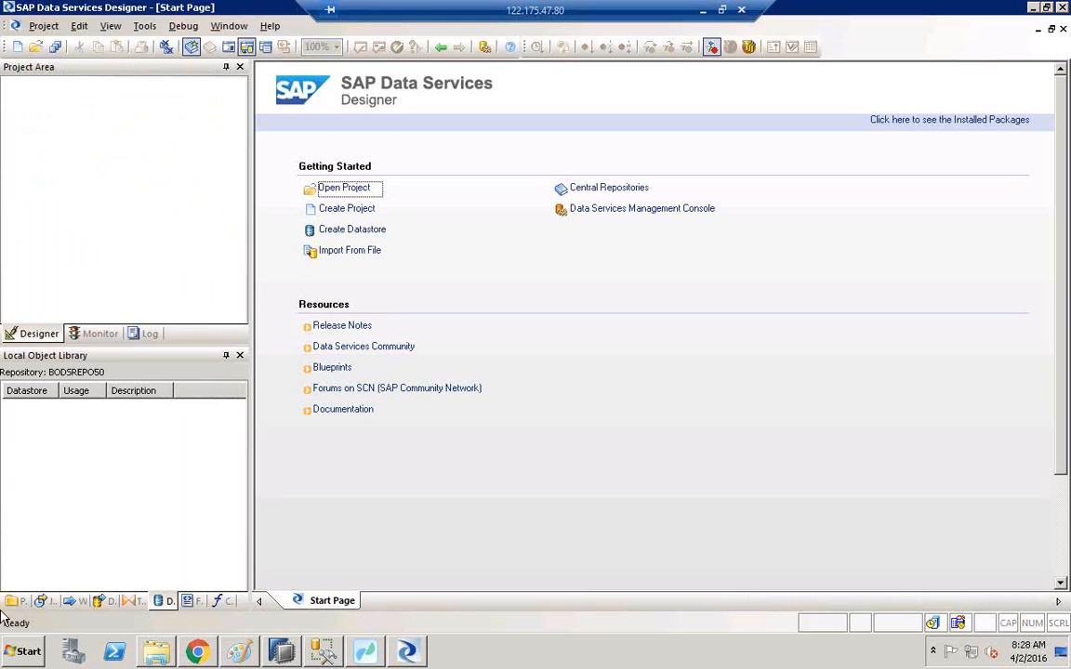
Switch to the Workbench window, then bring the Paint diagram of the BODS setup back.
{"action": "left_click", "coordinate": [366, 654]}
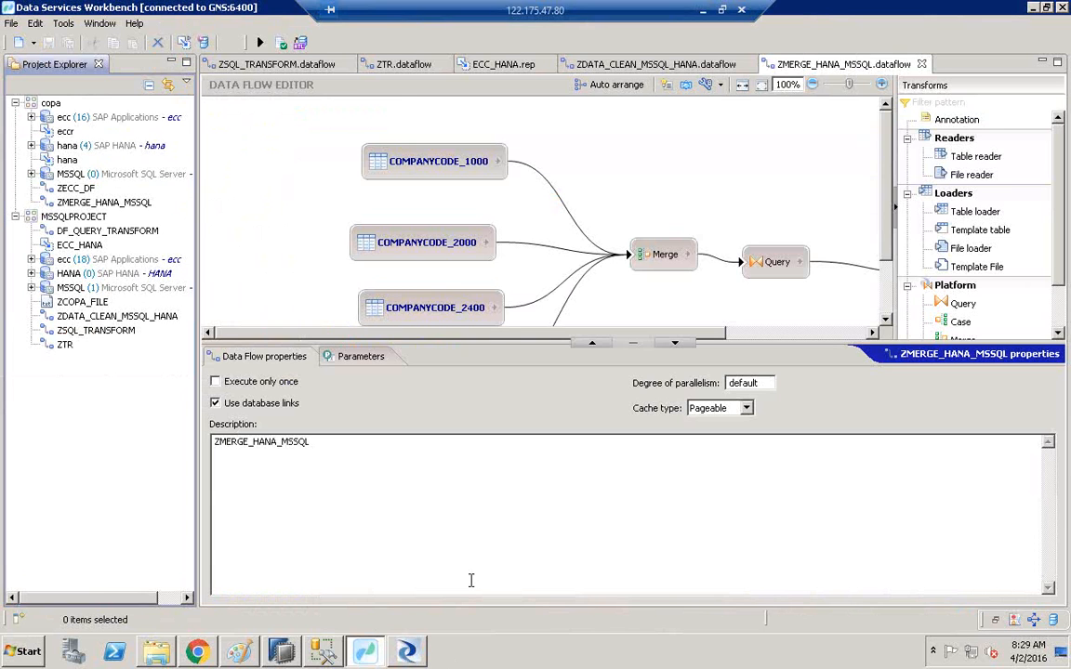
{"action": "left_click", "coordinate": [238, 654]}
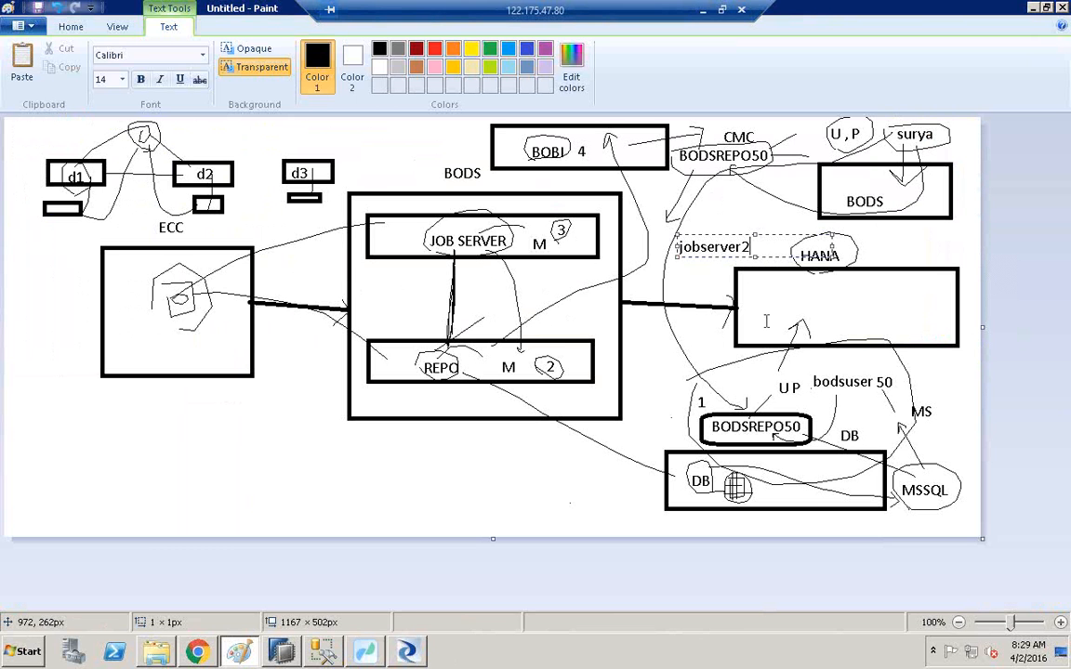